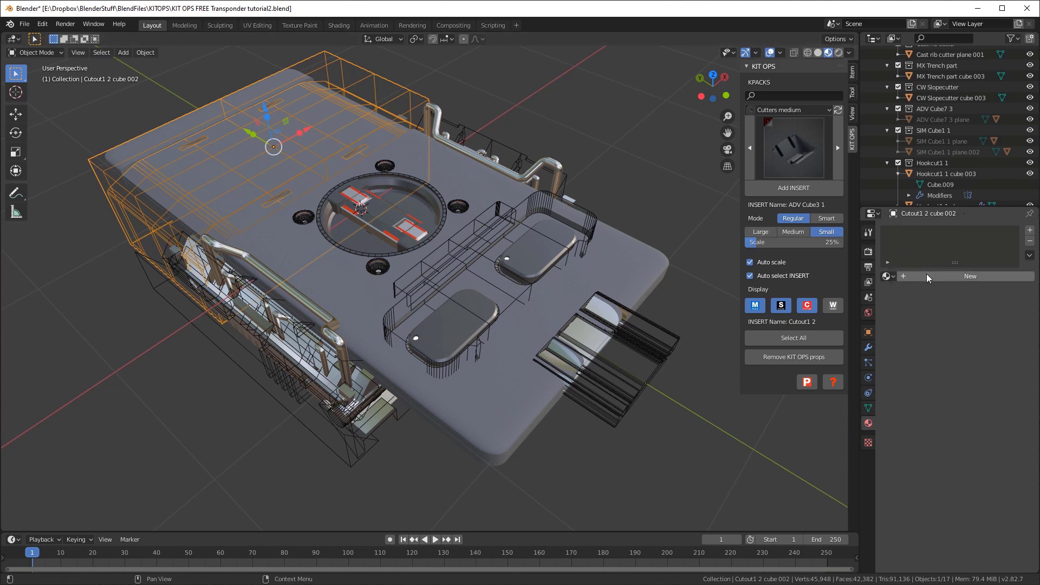
# Create a new material on the selected cutter object and name it Display
pyautogui.click(940, 277)
pyautogui.doubleClick(903, 276)
pyautogui.write('Disp')
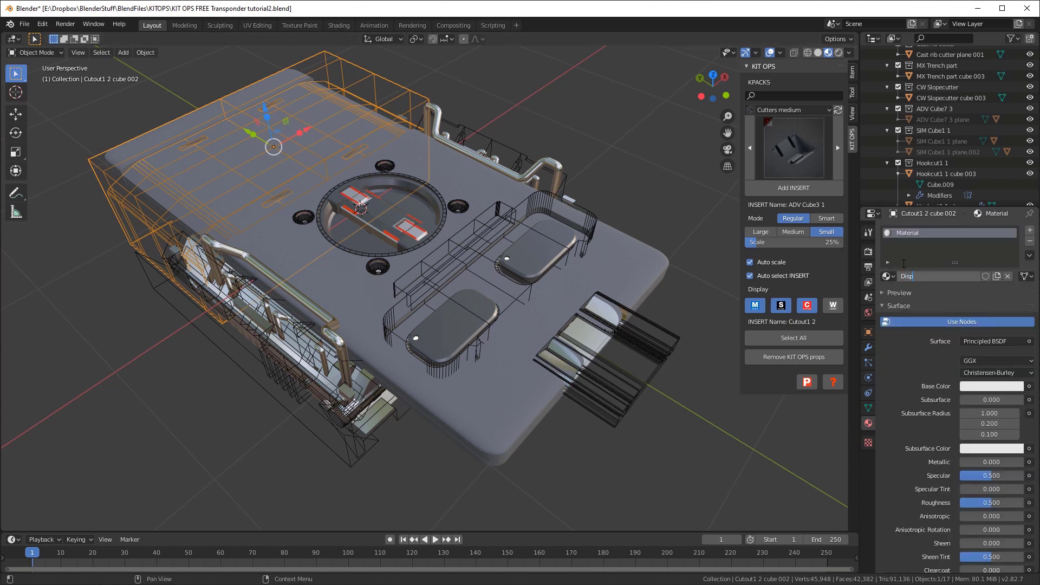
pyautogui.write('lay')
pyautogui.press('Return')
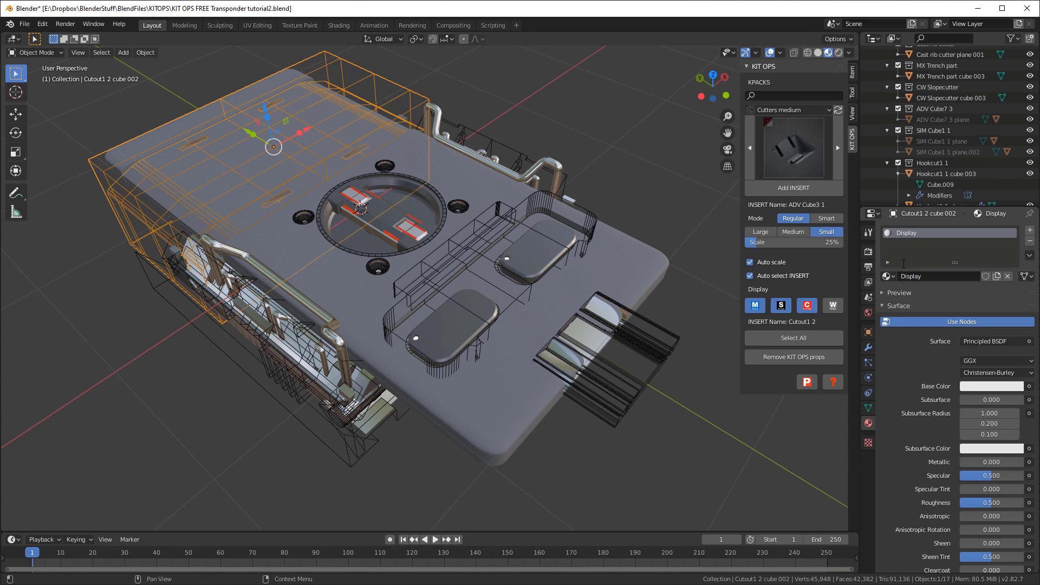
# Darken the Display material's base color to near black and set its roughness to 0.067
pyautogui.click(1012, 387)
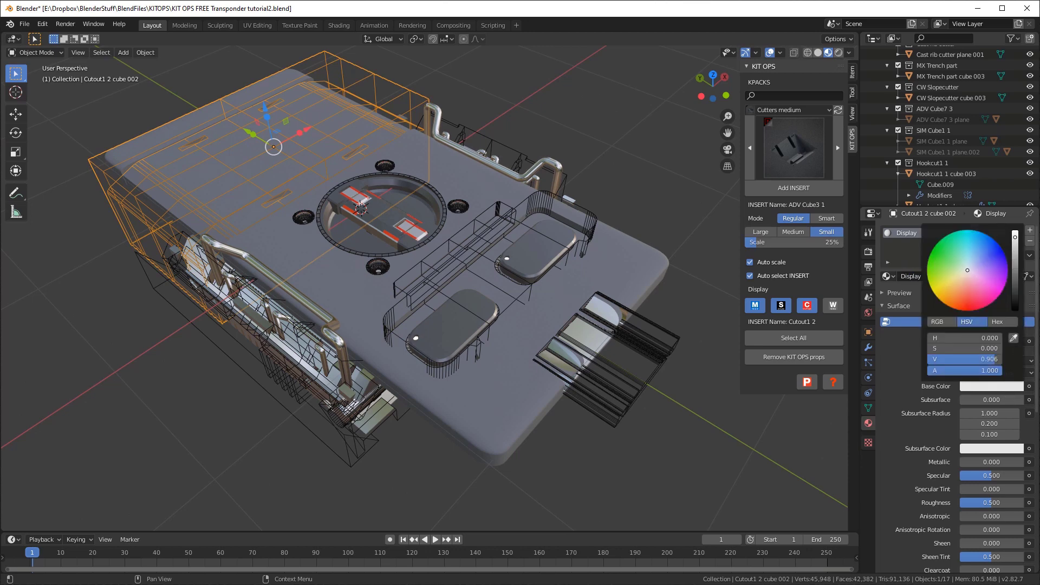
pyautogui.moveTo(1015, 237); pyautogui.dragTo(1015, 306)
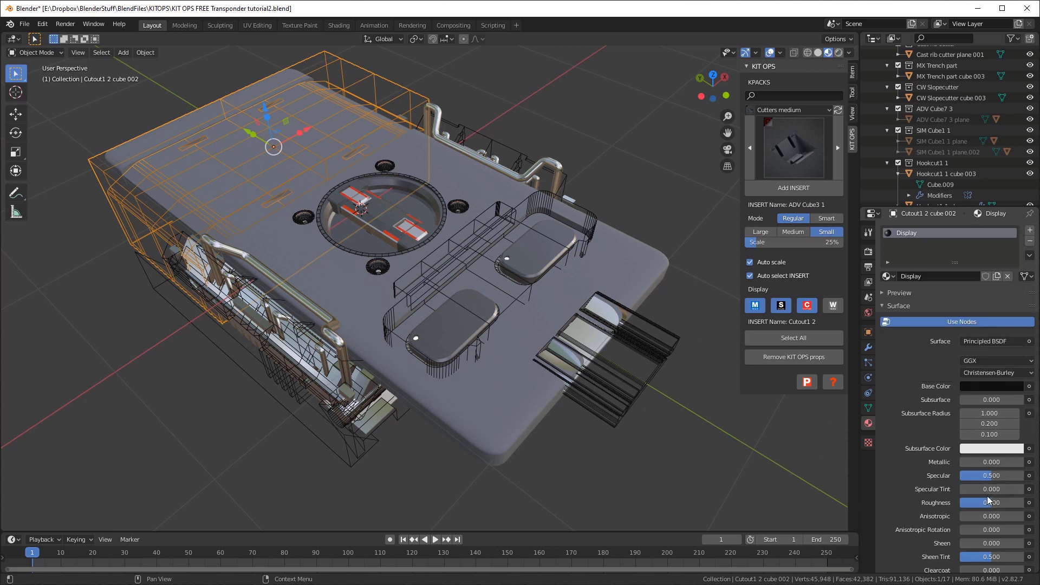
pyautogui.moveTo(987, 506); pyautogui.dragTo(964, 503)
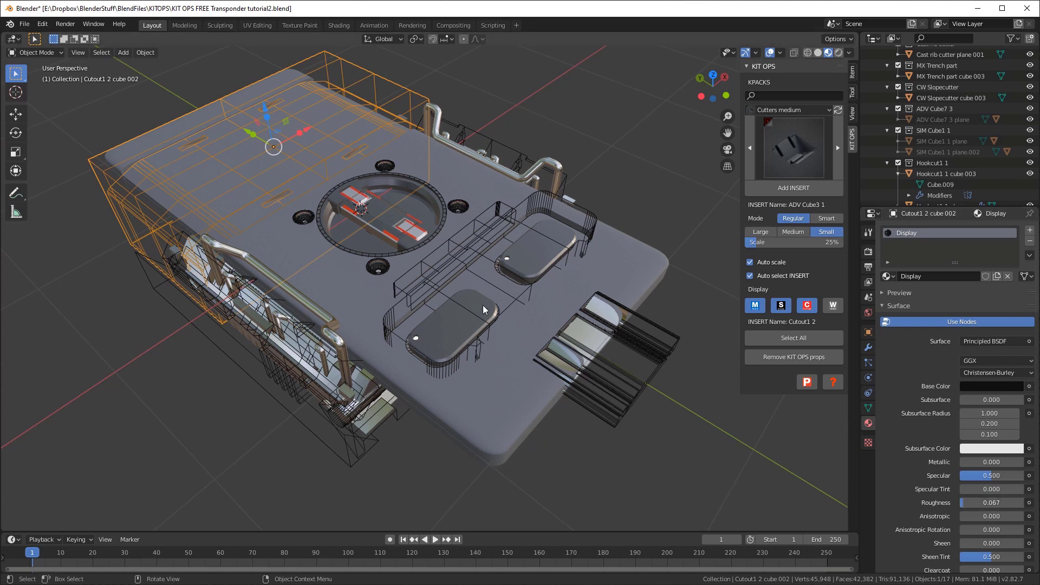
# Add a third material slot to the main body cube and assign the Display material to it
pyautogui.click(638, 268)
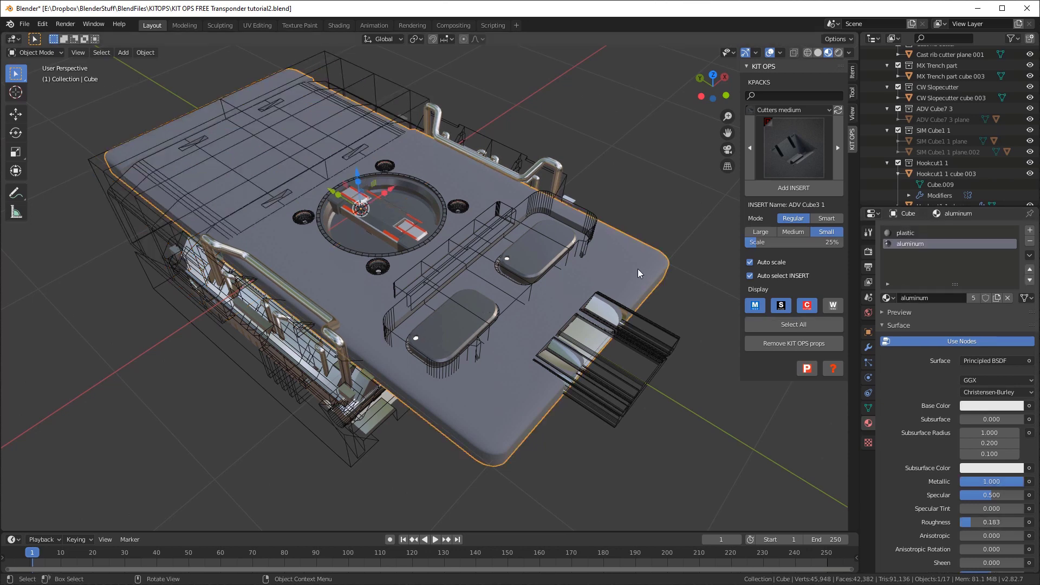
pyautogui.click(1029, 234)
pyautogui.click(886, 298)
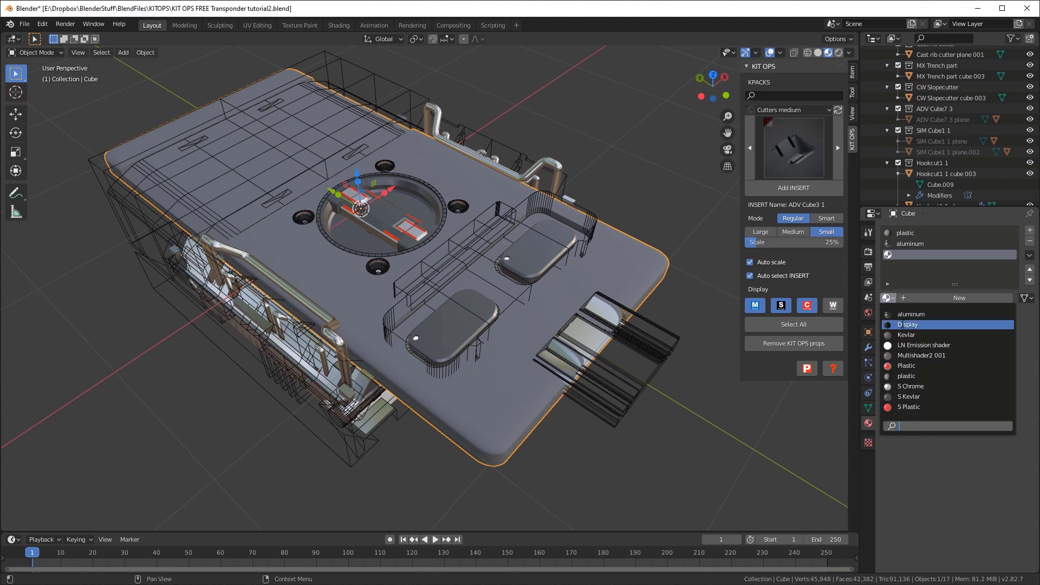
pyautogui.click(900, 324)
pyautogui.moveTo(551, 98); pyautogui.dragTo(395, 246, button='middle')
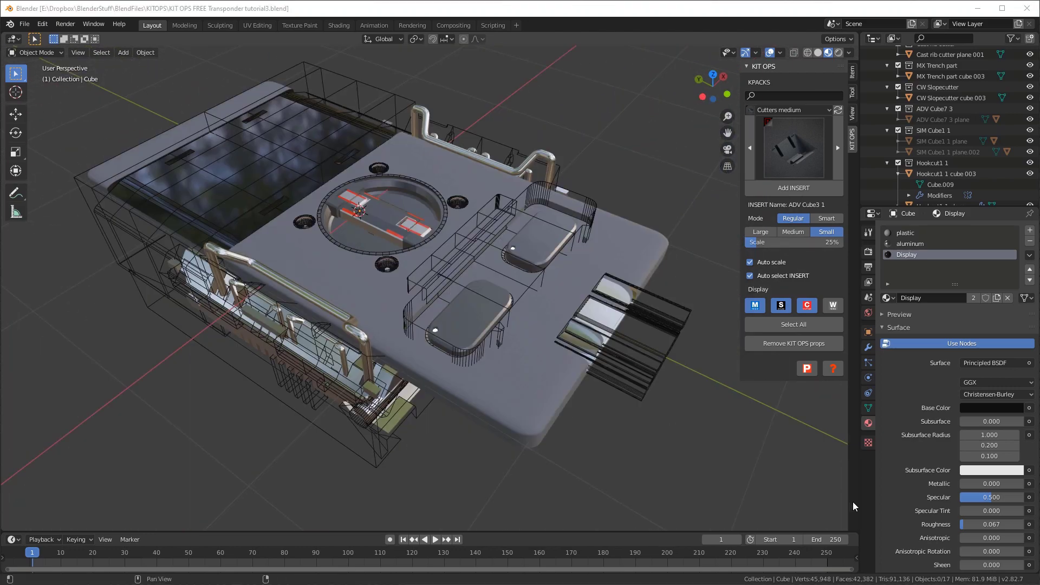
pyautogui.moveTo(551, 439); pyautogui.dragTo(271, 460, button='middle')
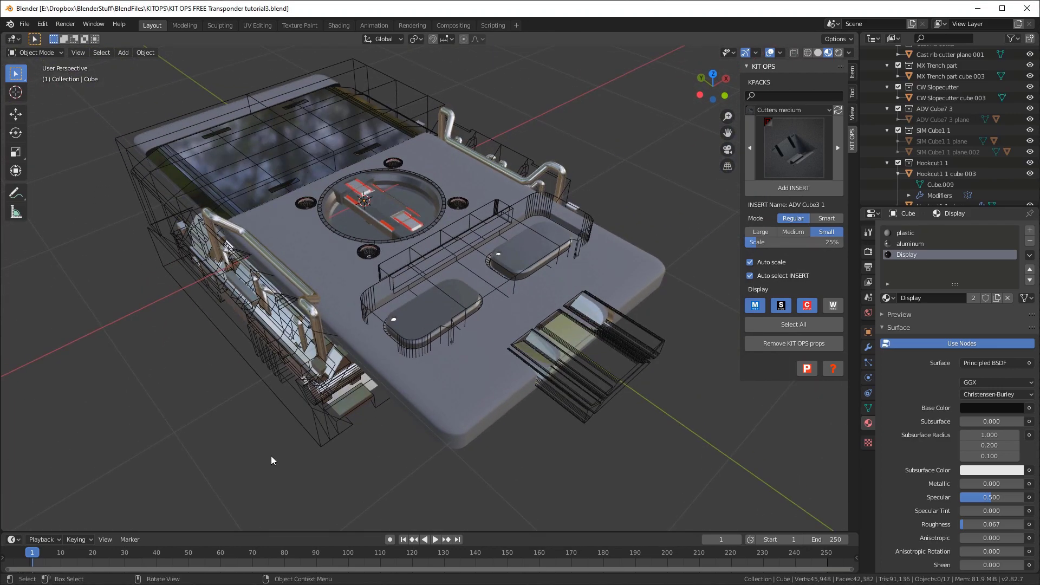
# Enlarge the timeline area, turn it into a Shader Editor, and select the main body cube
pyautogui.moveTo(62, 532); pyautogui.dragTo(44, 420)
pyautogui.click(13, 428)
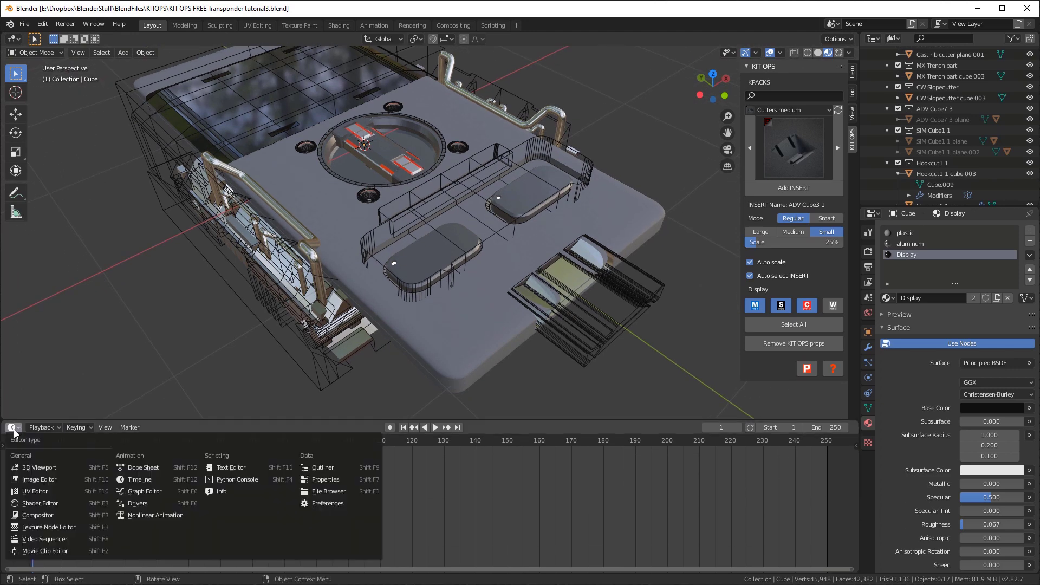
pyautogui.click(41, 503)
pyautogui.click(454, 359)
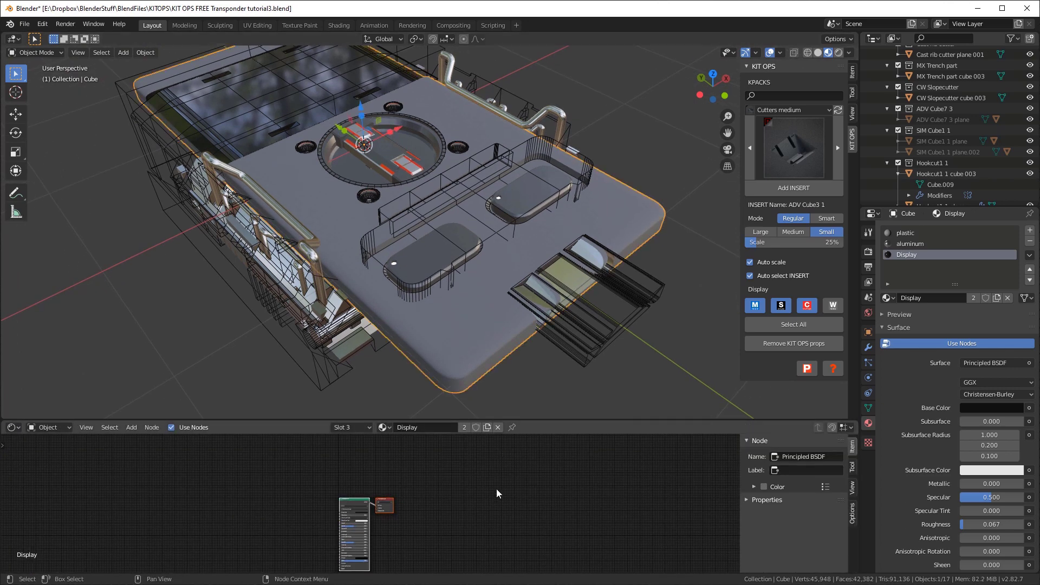
# Darken the base color of the body's plastic material to a dark grey
pyautogui.scroll(2, 372, 505)
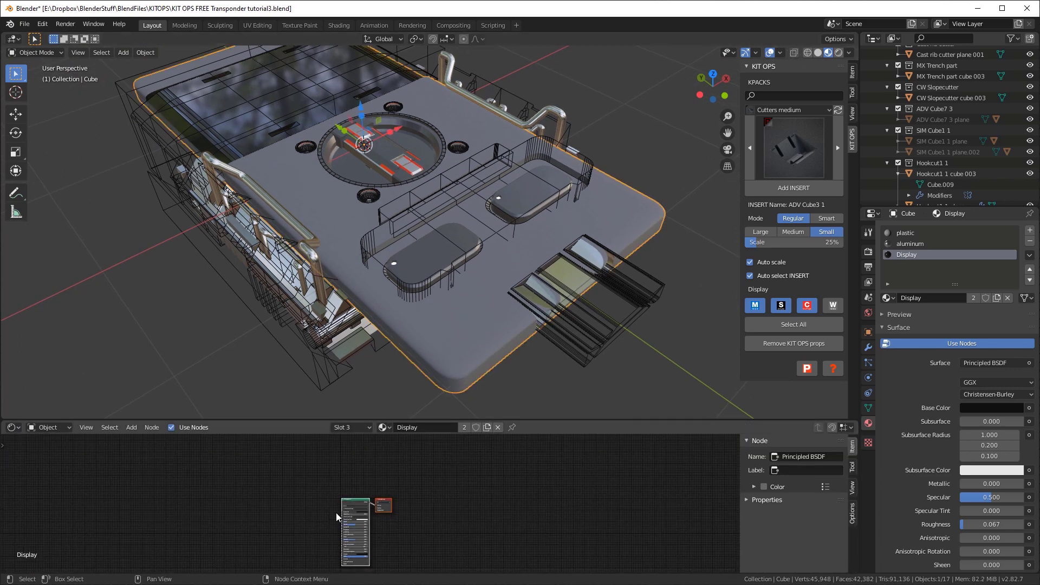
pyautogui.click(905, 233)
pyautogui.scroll(7, 437, 508)
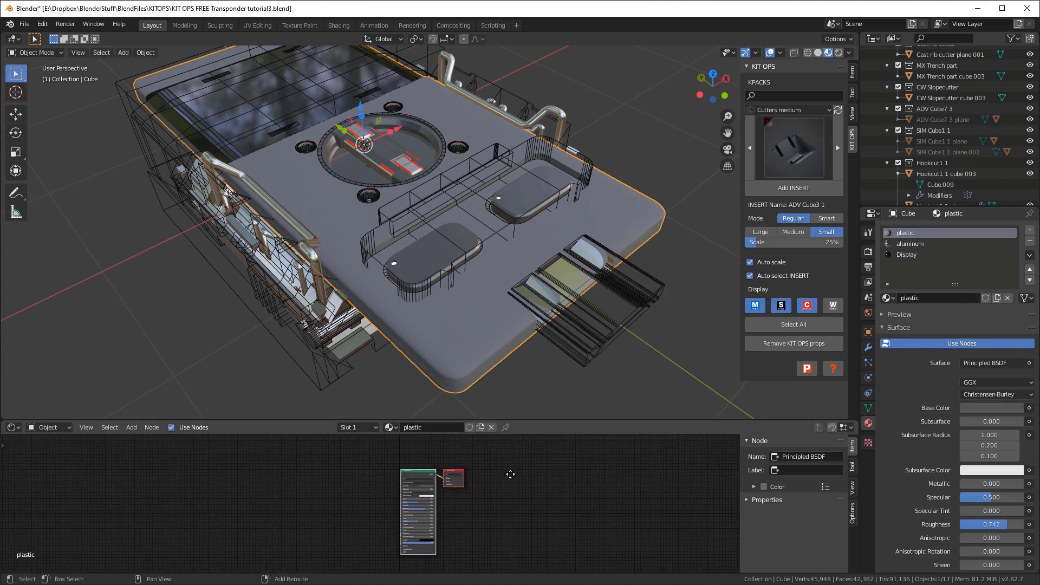
pyautogui.click(637, 472)
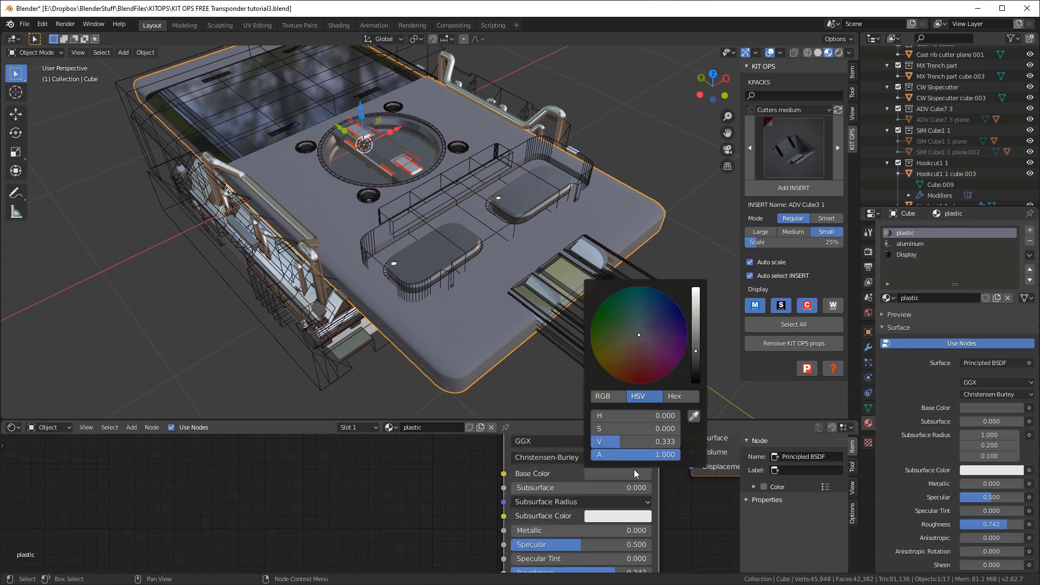
pyautogui.moveTo(700, 354); pyautogui.dragTo(698, 377)
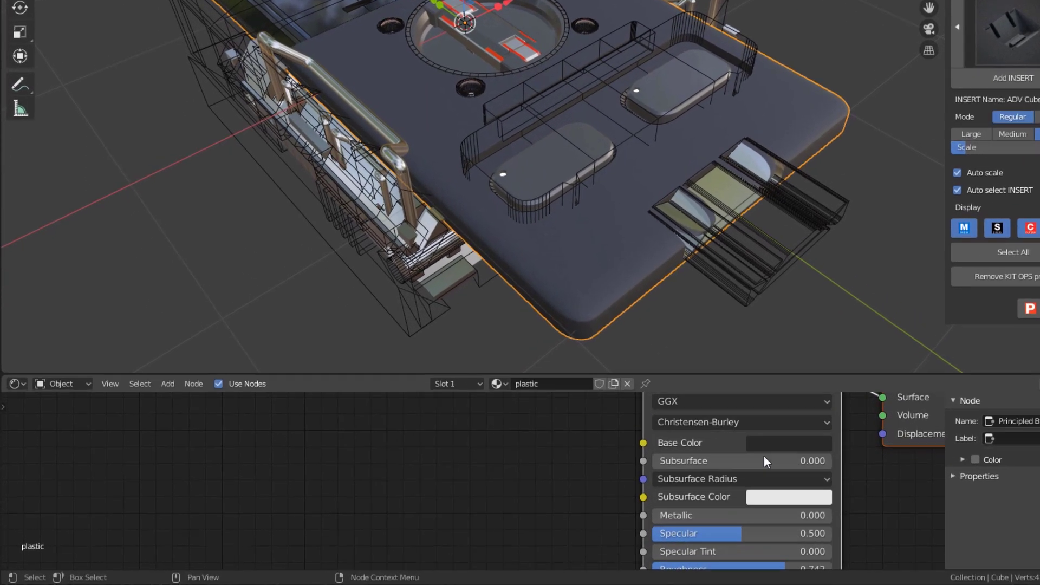
# Add a Musgrave Texture node to the plastic material, placed before the Principled BSDF node
pyautogui.scroll(-3, 533, 458)
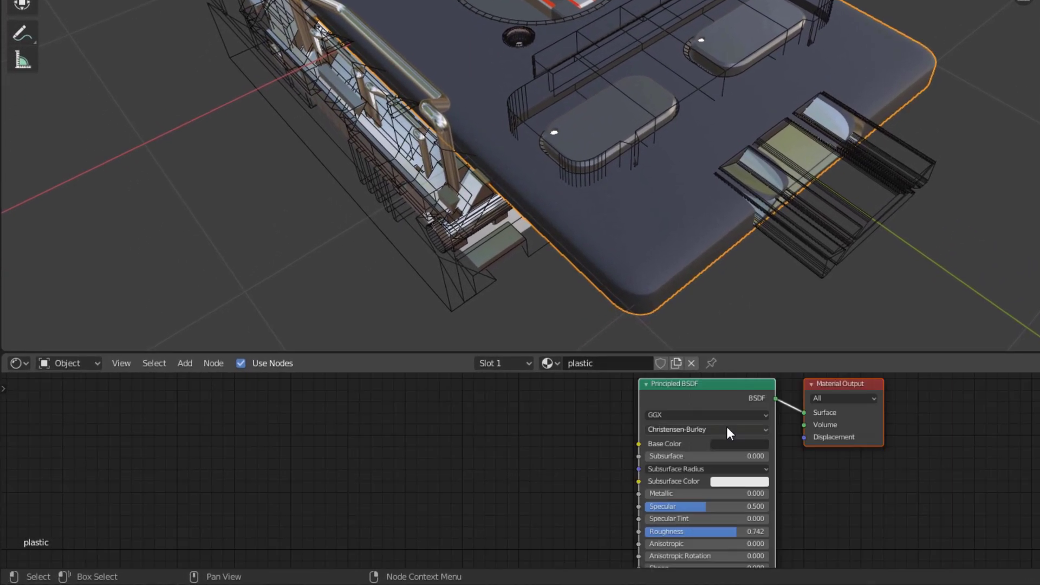
pyautogui.scroll(-1, 723, 394)
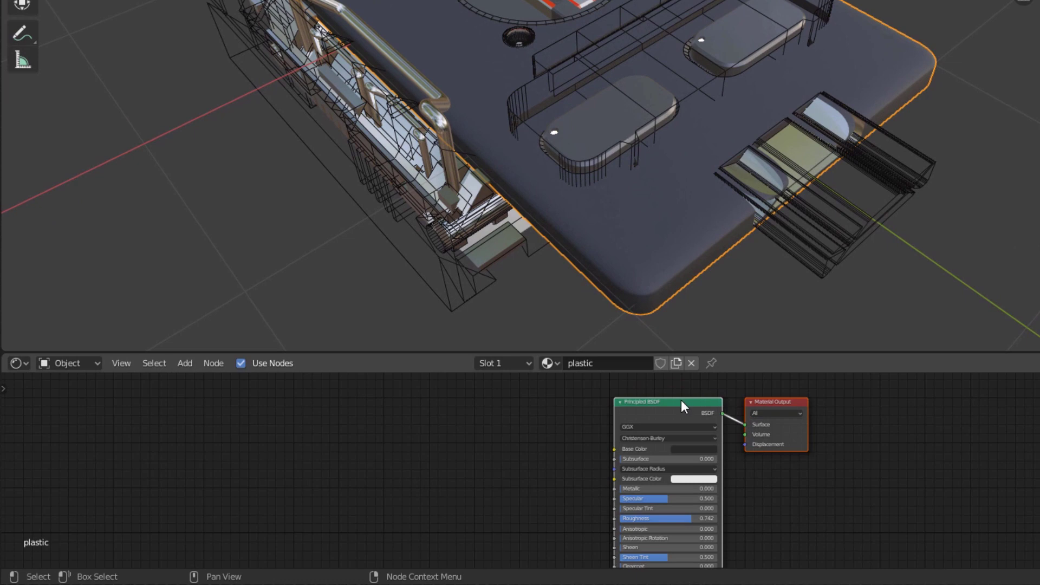
pyautogui.moveTo(684, 400); pyautogui.dragTo(721, 390, button='middle')
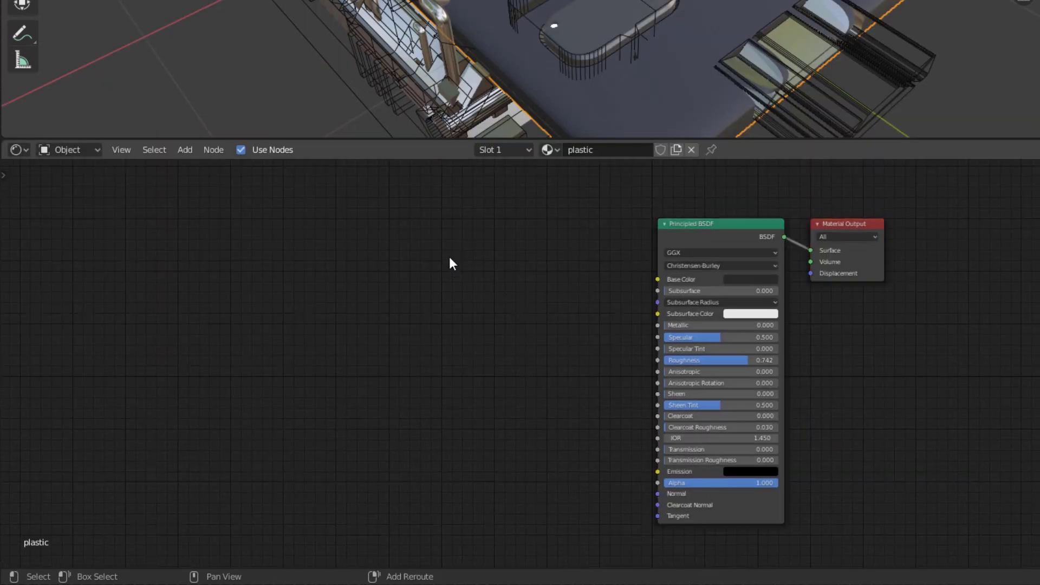
pyautogui.hotkey('shift', 'a')
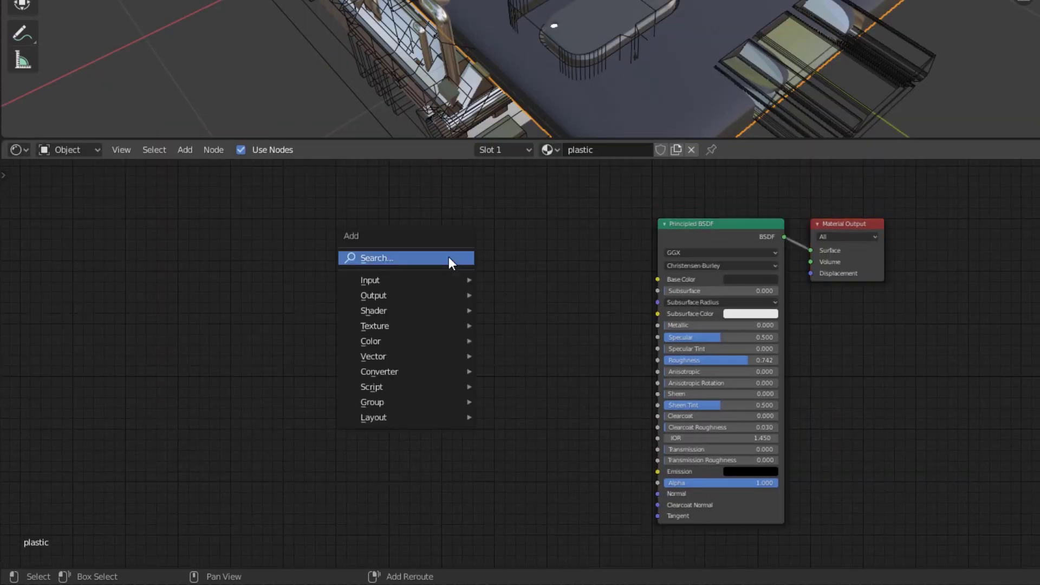
pyautogui.moveTo(421, 327)
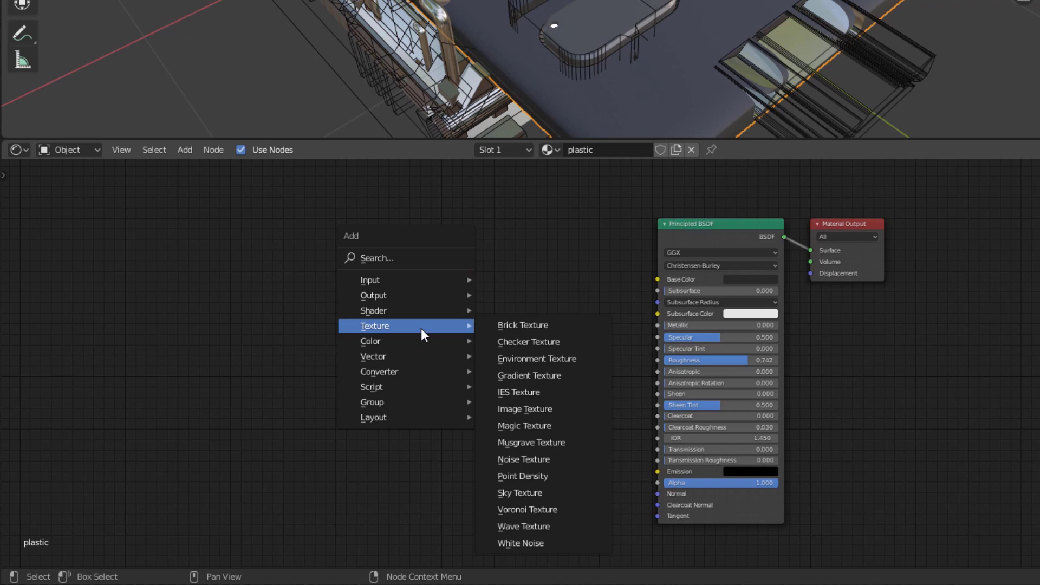
pyautogui.click(530, 442)
pyautogui.click(394, 379)
# Add a Bump node, wired from the Musgrave Fac output to its Height and from its Normal output to the Principled BSDF's Normal
pyautogui.hotkey('shift', 'a')
pyautogui.moveTo(529, 340)
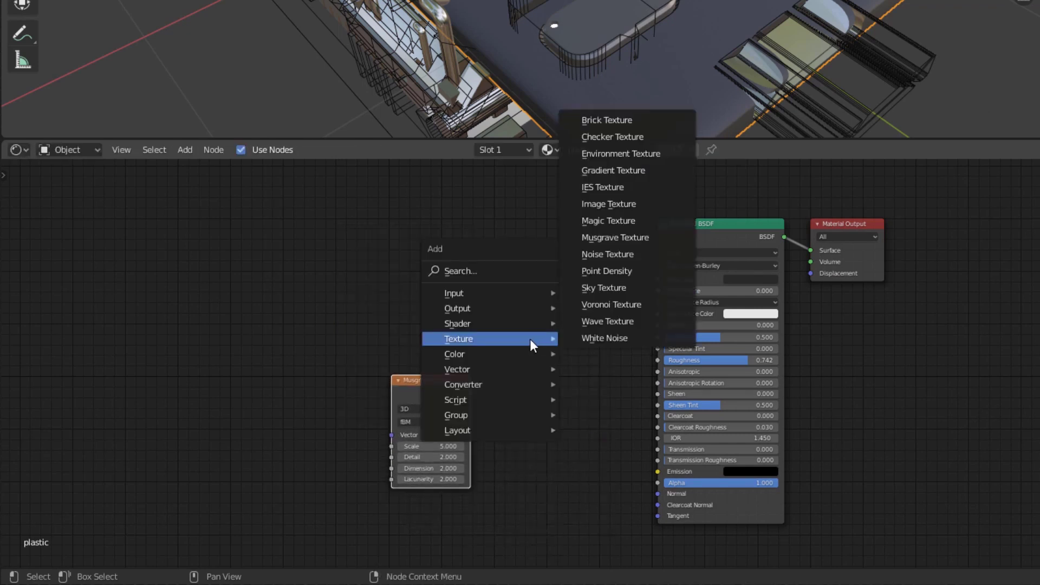
pyautogui.moveTo(512, 369)
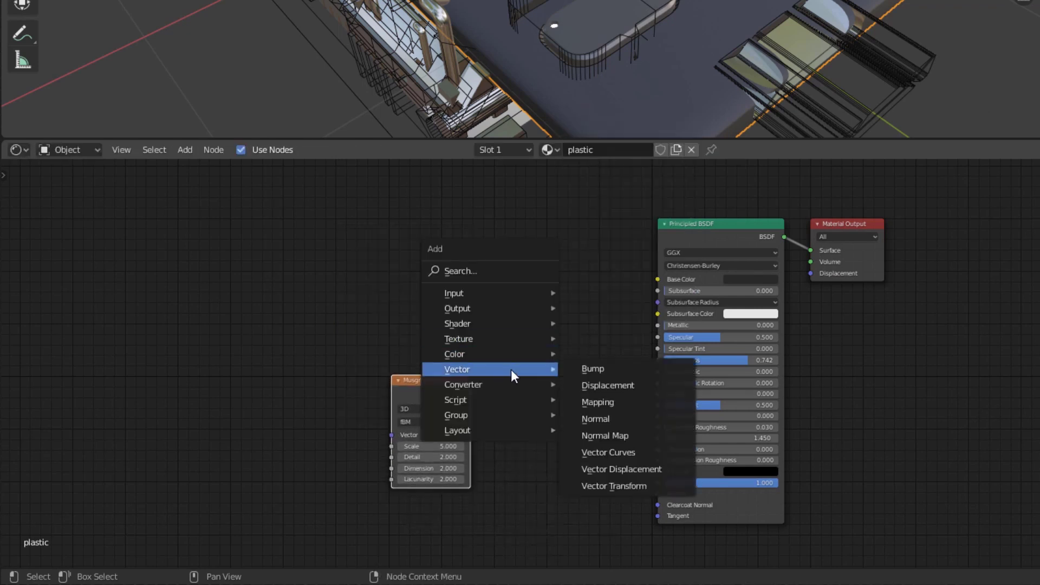
pyautogui.click(605, 367)
pyautogui.click(546, 398)
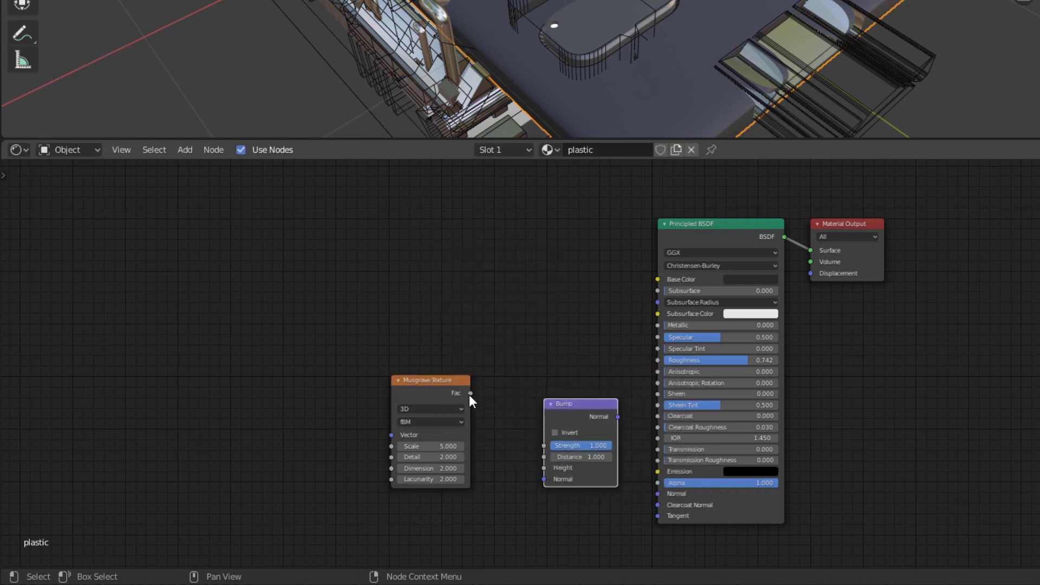
pyautogui.moveTo(470, 392); pyautogui.dragTo(543, 468)
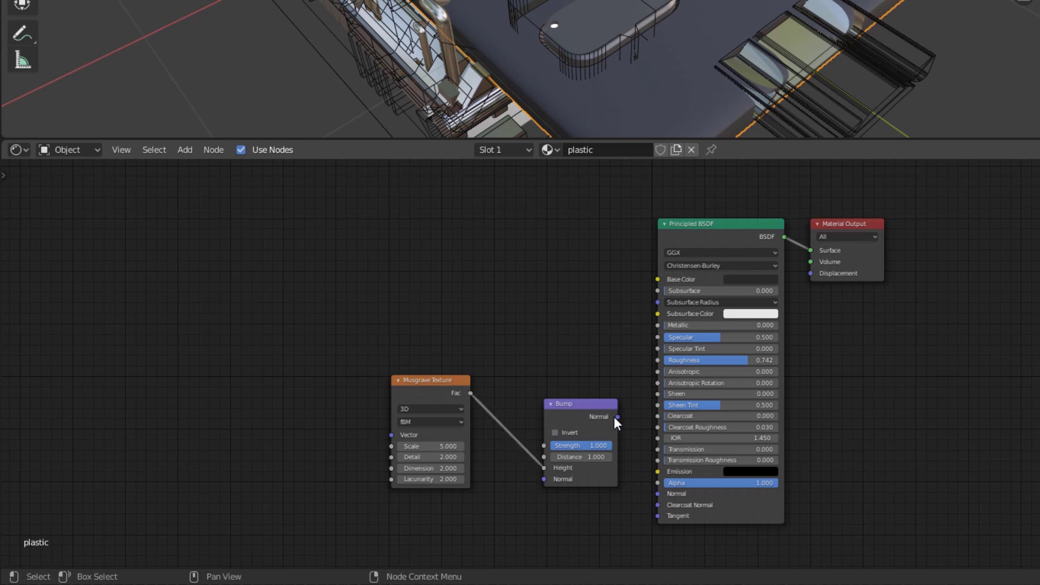
pyautogui.moveTo(618, 417); pyautogui.dragTo(656, 495)
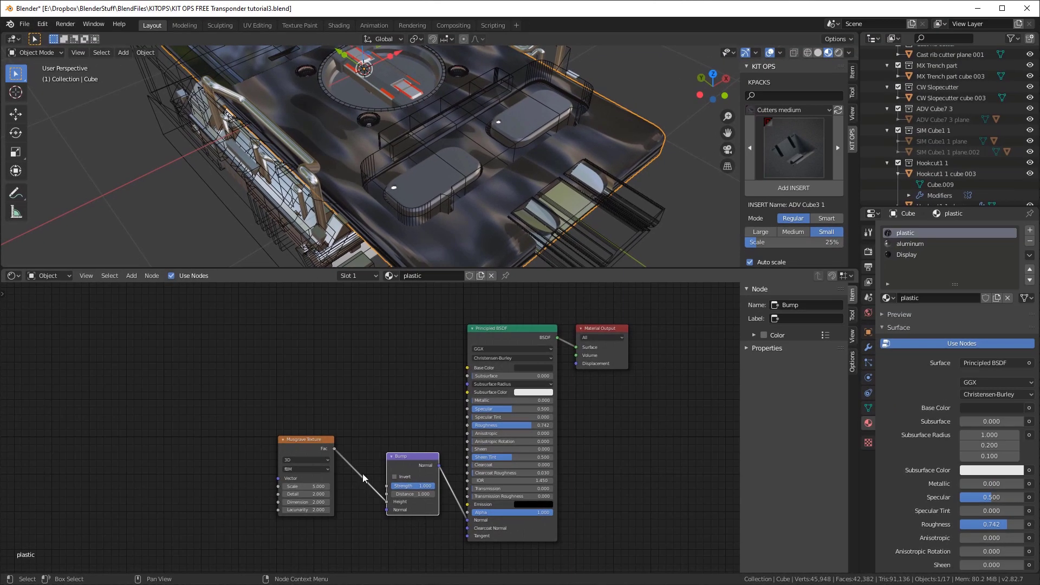
# Set the Musgrave texture's scale to 47.8, detail to 8.8 and dimension to 0
pyautogui.moveTo(528, 217); pyautogui.dragTo(485, 109, button='middle')
pyautogui.scroll(2, 370, 428)
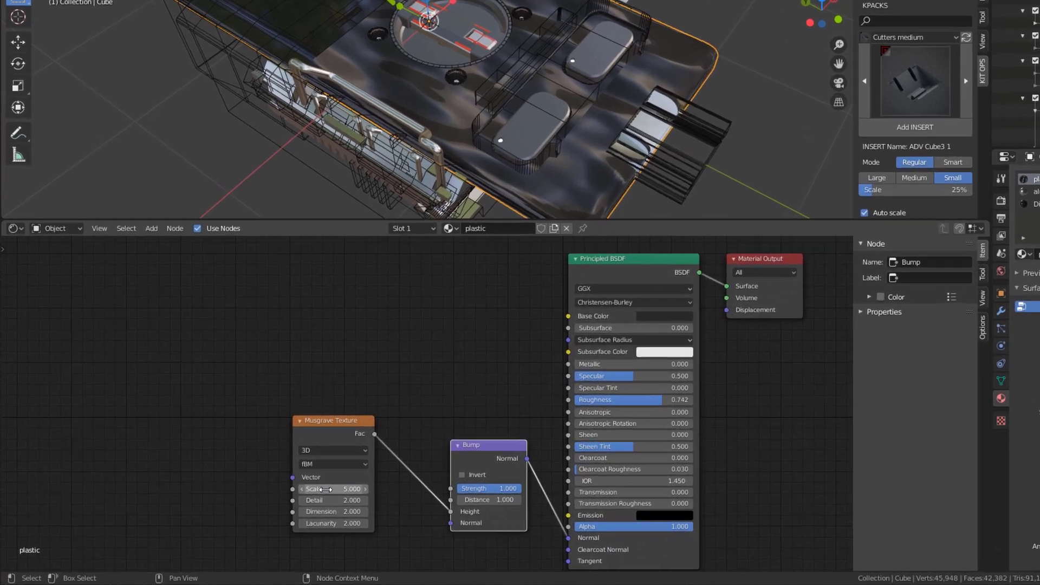
pyautogui.moveTo(297, 505); pyautogui.dragTo(346, 505)
pyautogui.moveTo(400, 481); pyautogui.dragTo(449, 481)
pyautogui.moveTo(402, 495); pyautogui.dragTo(363, 495)
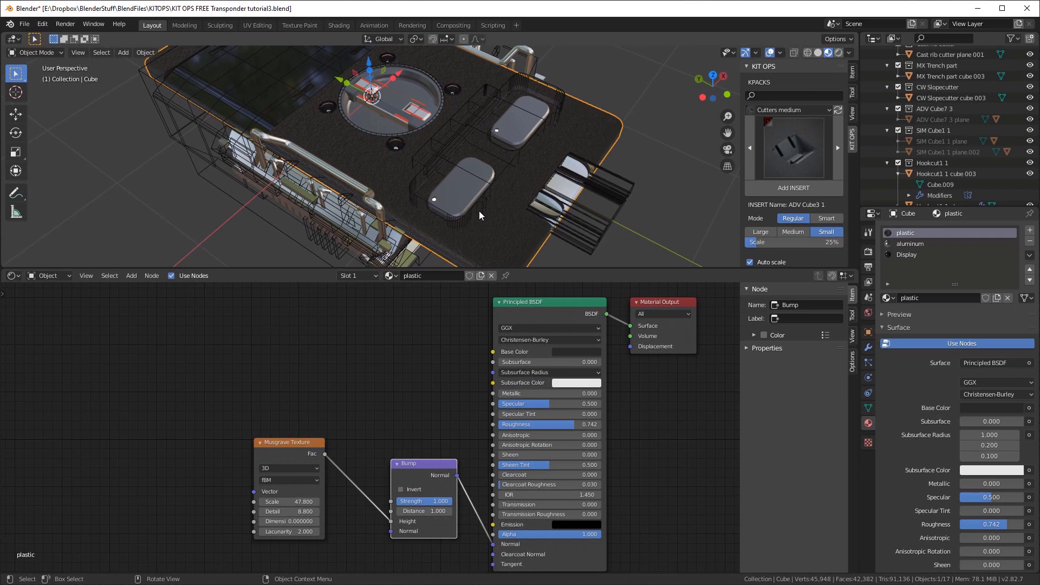
# Set both the strength and the distance of the Bump node to 0.1
pyautogui.moveTo(479, 211); pyautogui.dragTo(489, 202, button='middle')
pyautogui.scroll(4, 490, 202)
pyautogui.moveTo(383, 200); pyautogui.dragTo(367, 174, button='middle')
pyautogui.scroll(3, 398, 176)
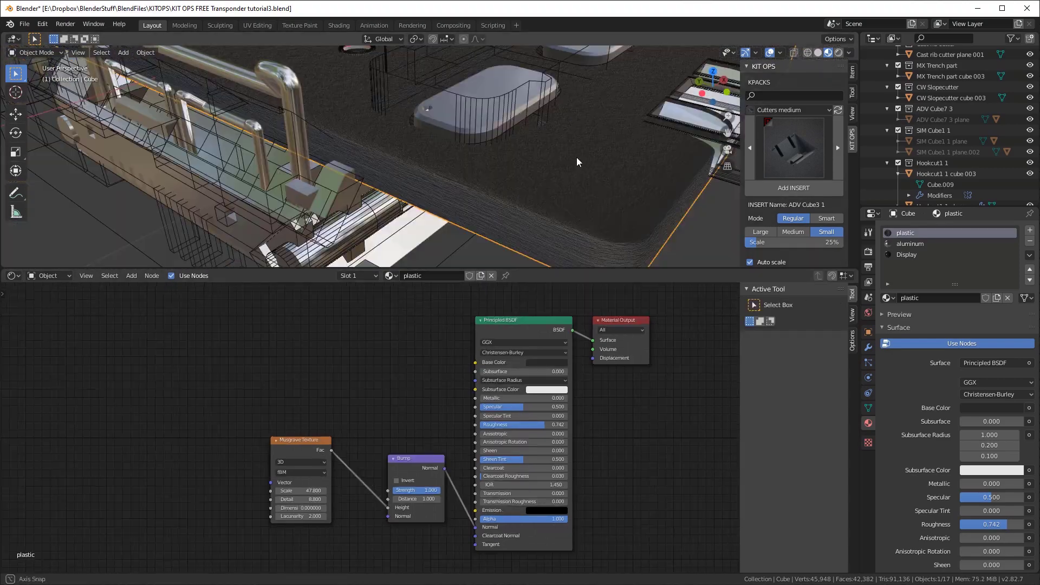
pyautogui.moveTo(576, 157)
pyautogui.mouseDown(button='middle')
pyautogui.moveTo(558, 151)
pyautogui.moveTo(570, 153)
pyautogui.mouseUp(button='middle')
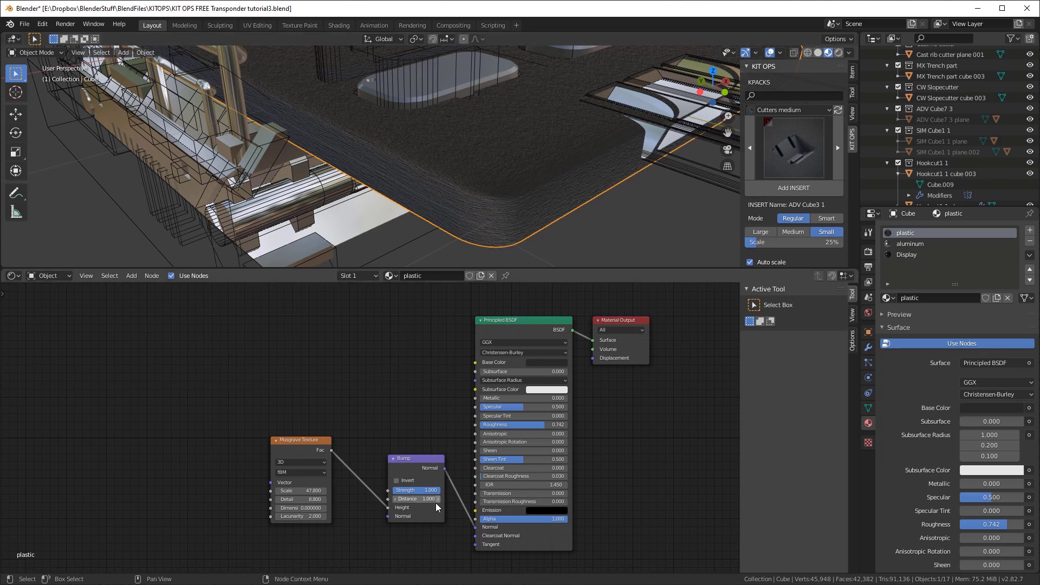
pyautogui.scroll(2, 435, 496)
pyautogui.moveTo(487, 197); pyautogui.dragTo(580, 146, button='middle')
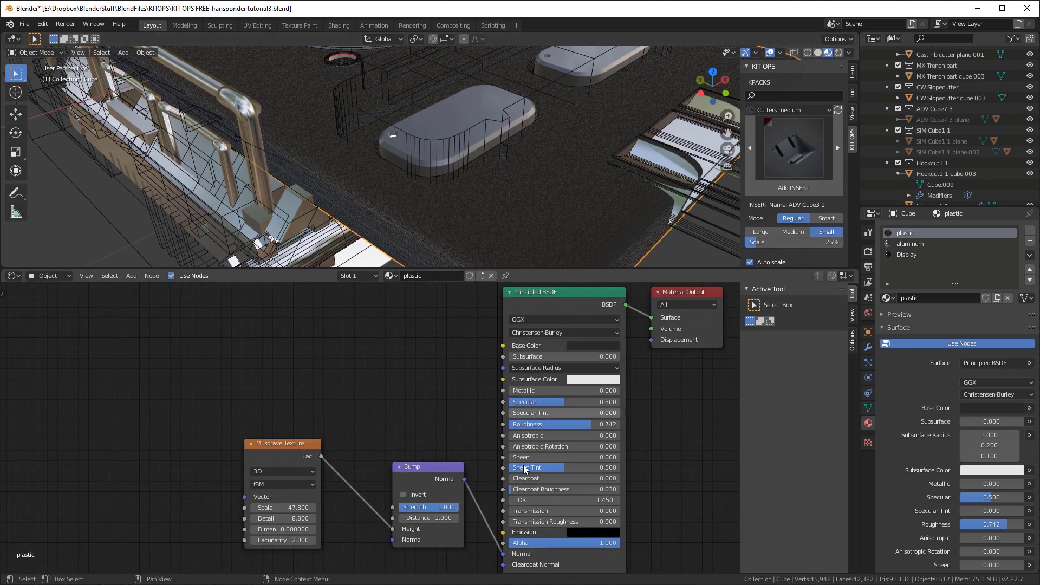
pyautogui.click(443, 509)
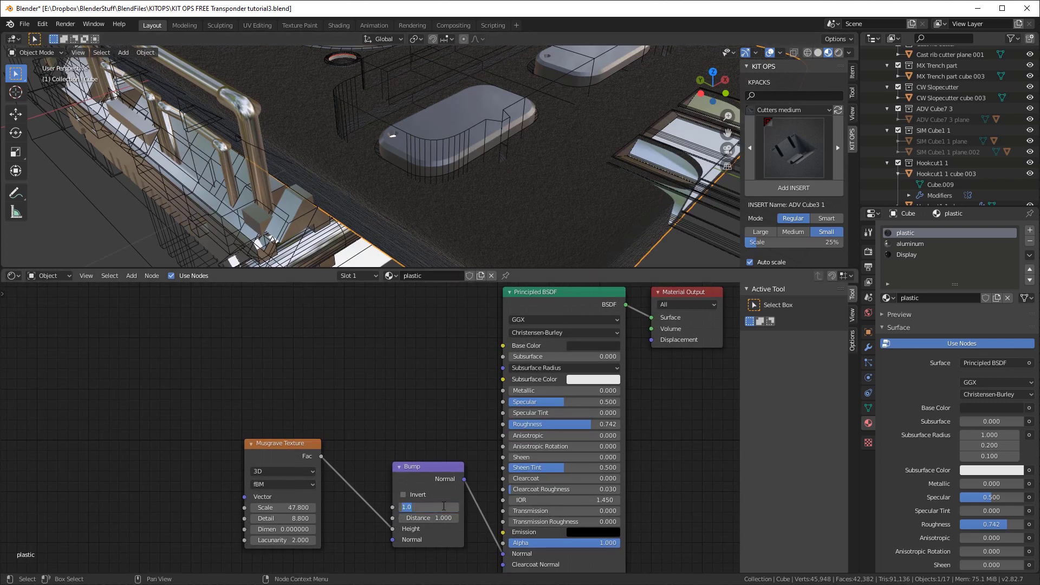
pyautogui.write('.1')
pyautogui.press('Tab')
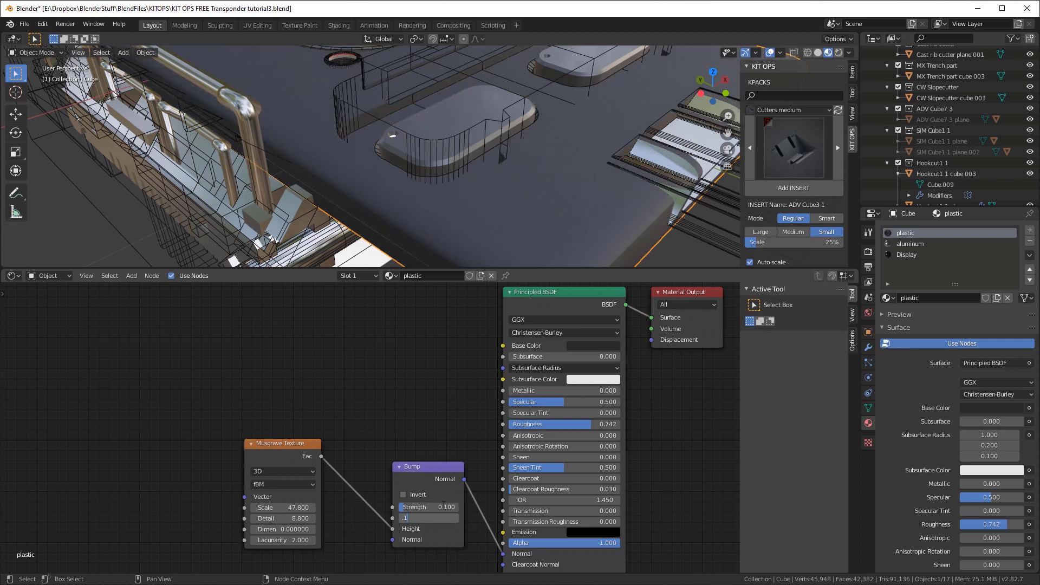
pyautogui.press('Return')
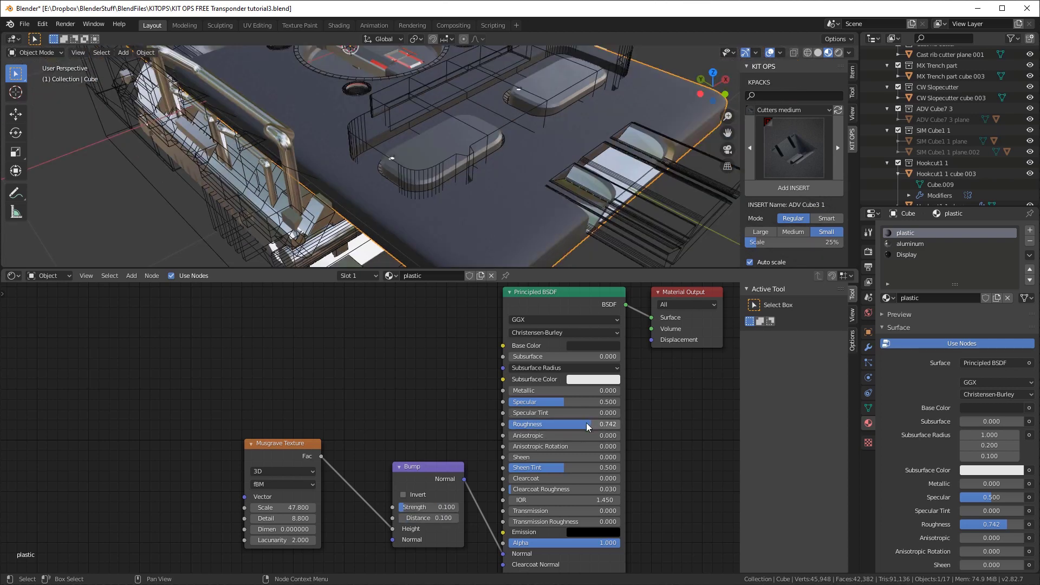
# Lower the plastic material's roughness to 0.519 and maximize the 3D viewport
pyautogui.moveTo(586, 423); pyautogui.dragTo(548, 423)
pyautogui.moveTo(547, 423); pyautogui.dragTo(535, 423)
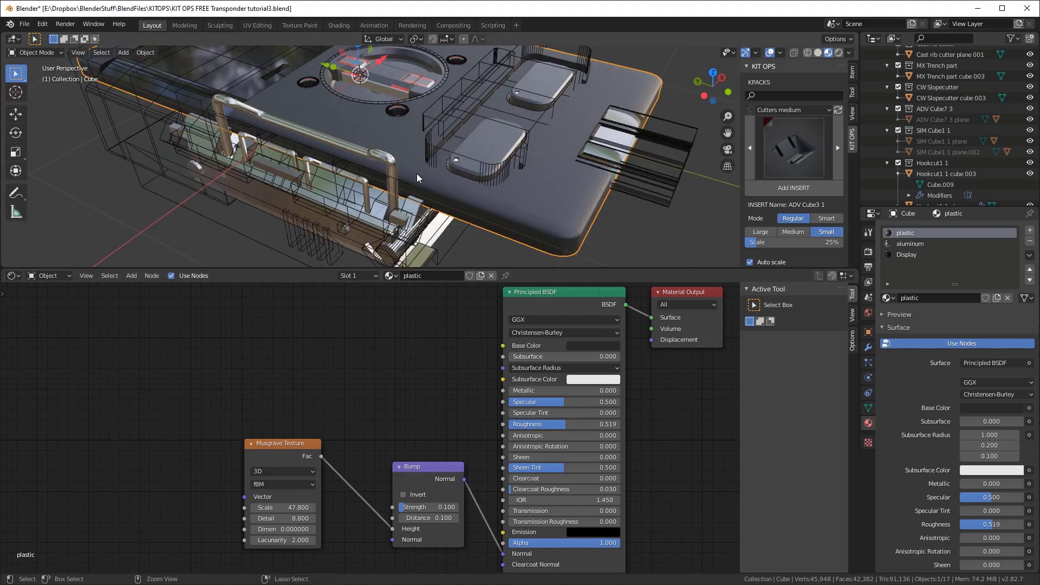
pyautogui.hotkey('ctrl', 'space')
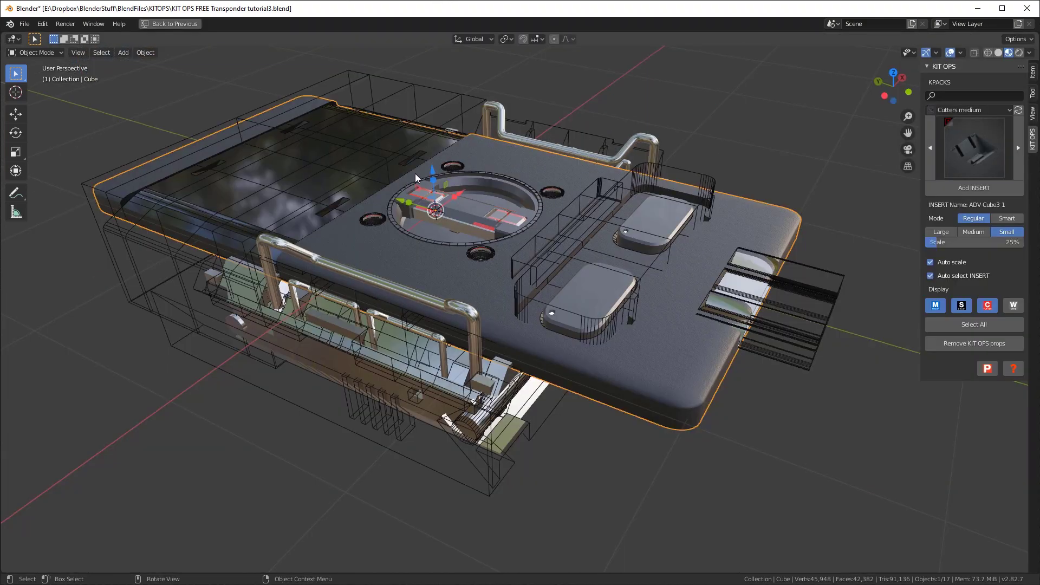
# Restore the full editor layout and darken the plastic material's base color
pyautogui.moveTo(466, 279)
pyautogui.mouseDown(button='middle')
pyautogui.moveTo(440, 318)
pyautogui.moveTo(298, 255)
pyautogui.moveTo(271, 339)
pyautogui.moveTo(486, 284)
pyautogui.moveTo(540, 308)
pyautogui.moveTo(548, 336)
pyautogui.moveTo(453, 265)
pyautogui.mouseUp(button='middle')
pyautogui.hotkey('ctrl', 'space')
pyautogui.scroll(-1, 416, 184)
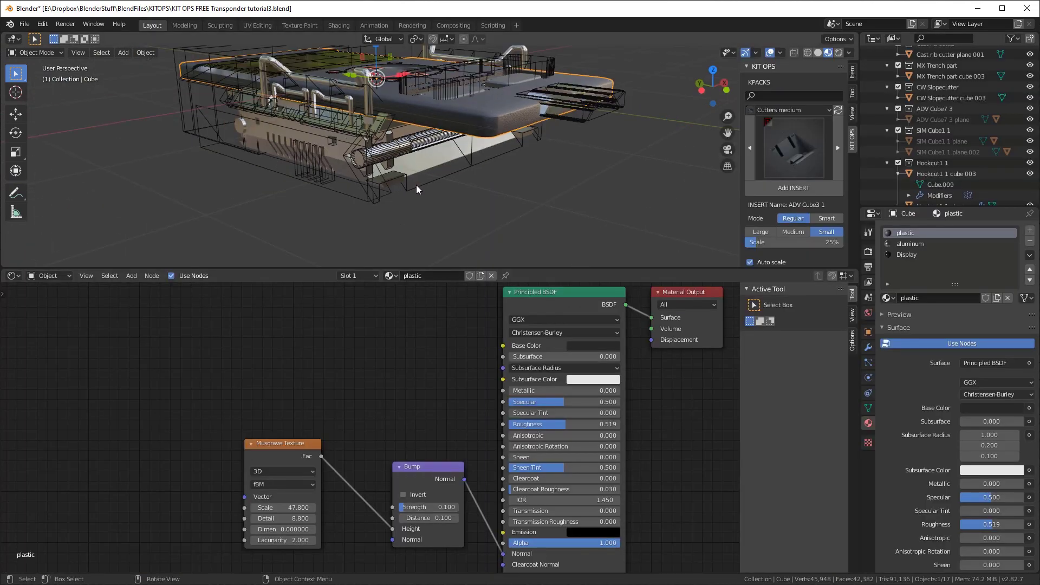
pyautogui.moveTo(412, 268); pyautogui.dragTo(414, 532)
pyautogui.moveTo(453, 242); pyautogui.dragTo(469, 300, button='middle')
pyautogui.moveTo(469, 533); pyautogui.dragTo(477, 295)
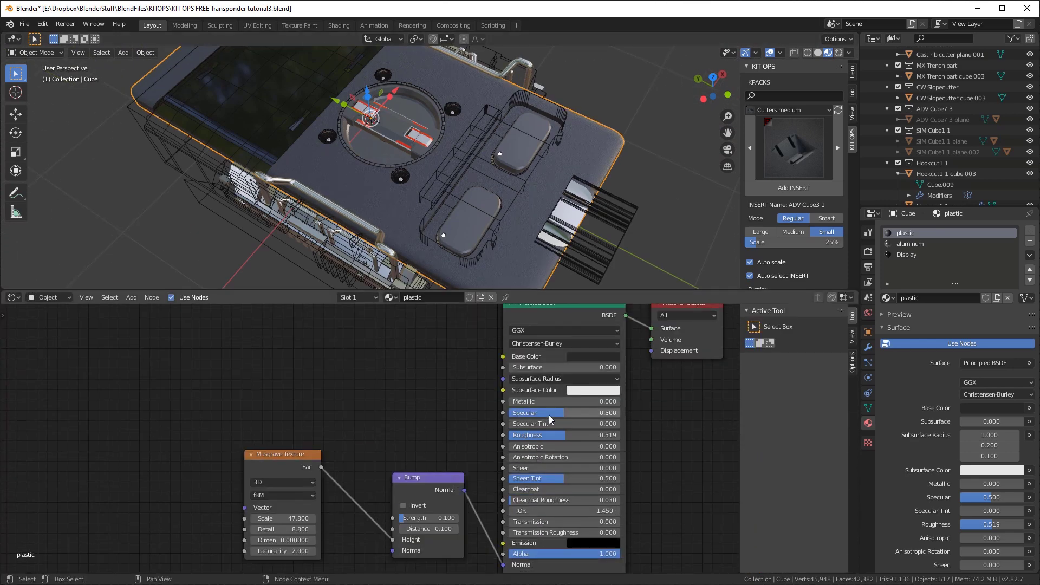
pyautogui.click(593, 359)
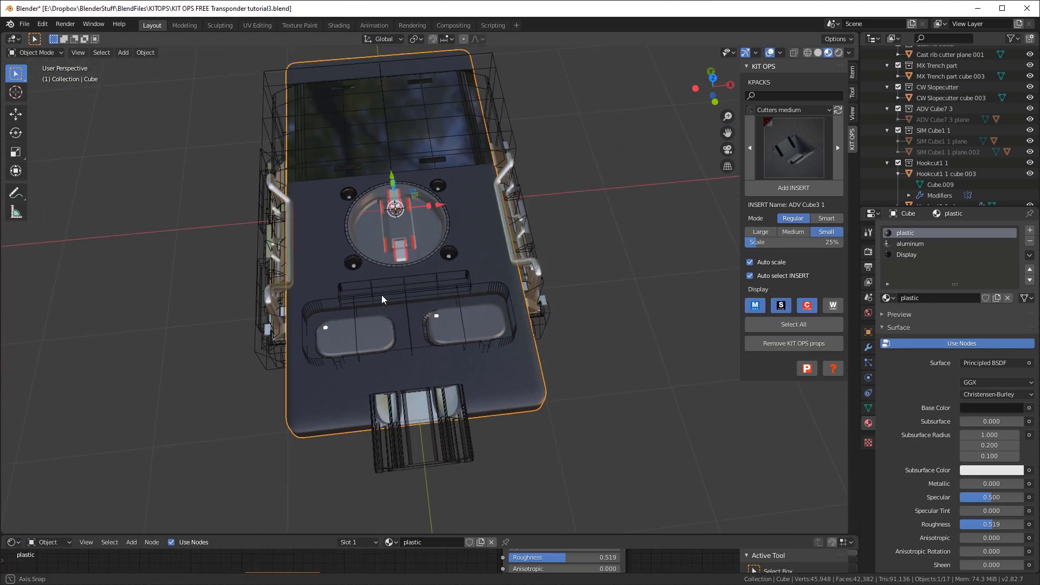
pyautogui.moveTo(381, 294); pyautogui.dragTo(439, 227, button='middle')
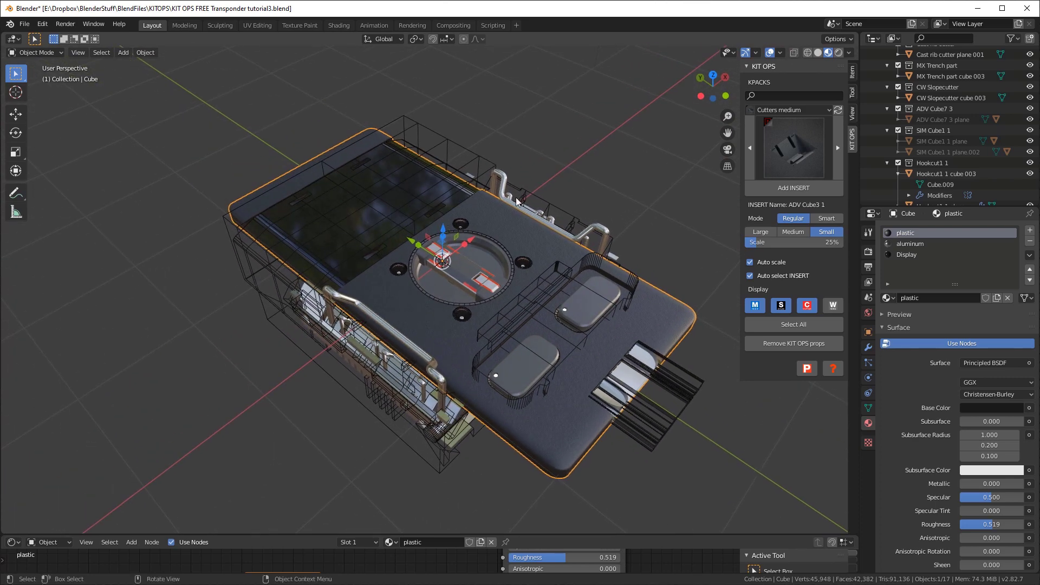
# Add the CC Block 2 insert from the SC Free clasik corp KPACK onto the model's display surface
pyautogui.click(786, 110)
pyautogui.click(777, 225)
pyautogui.click(791, 164)
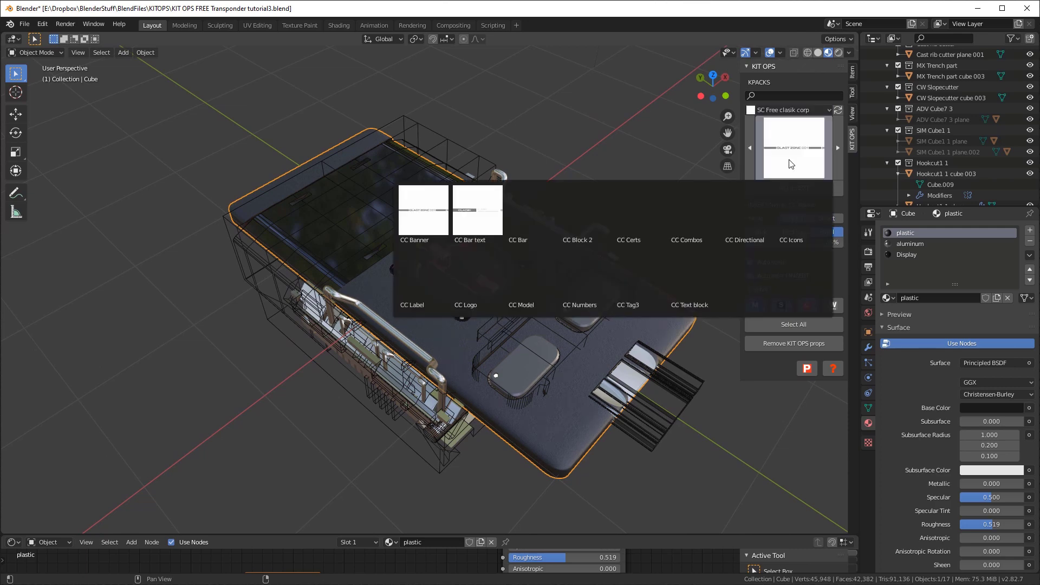
pyautogui.click(587, 217)
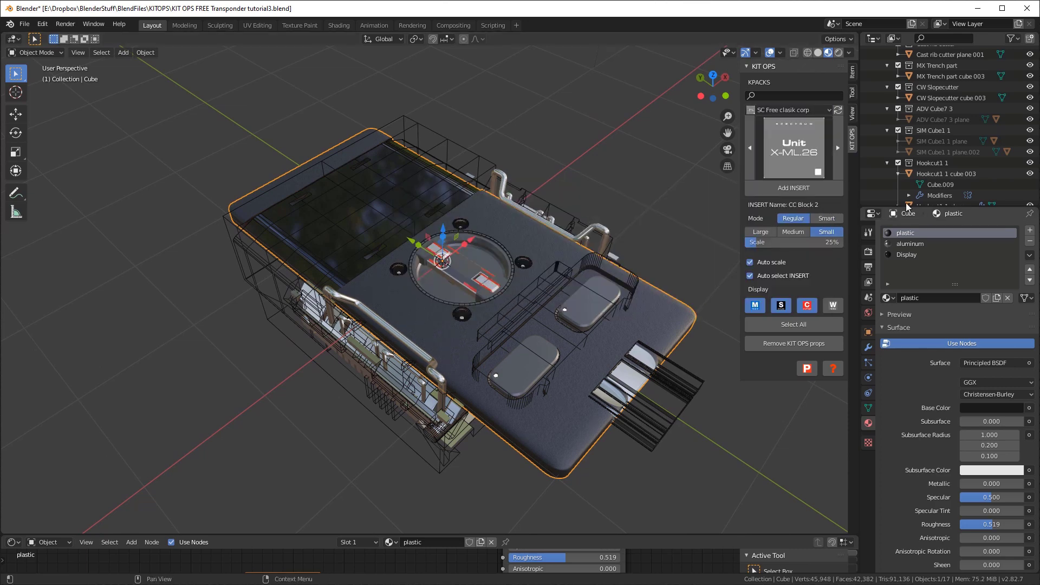
pyautogui.click(801, 188)
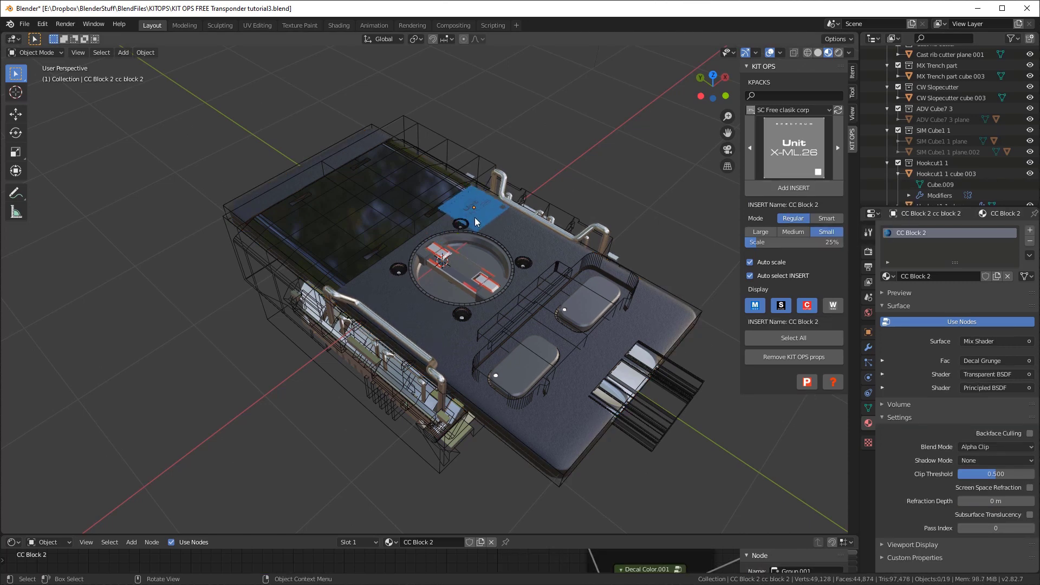
pyautogui.click(393, 249)
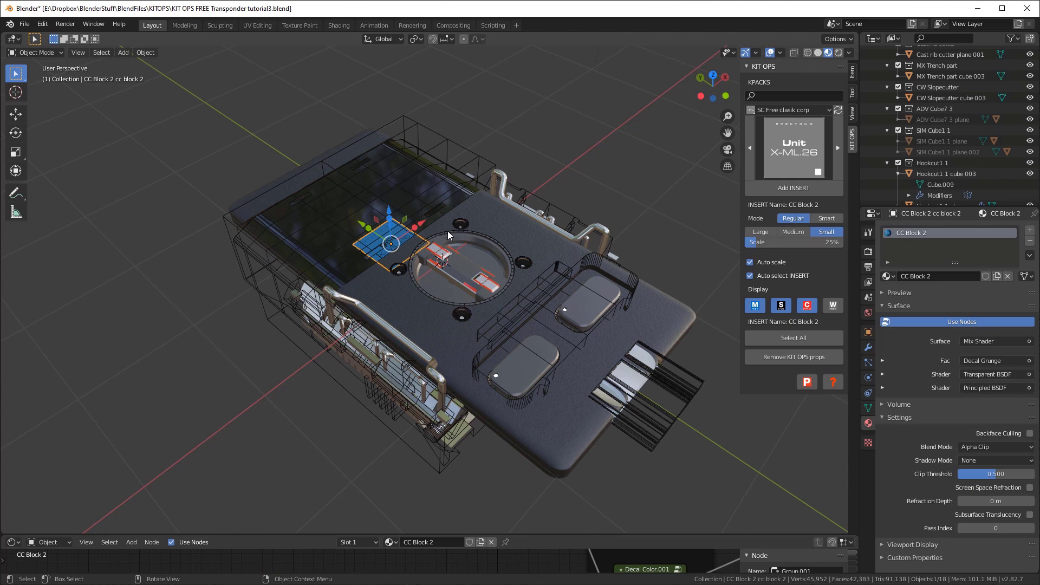
# Scale the decal up by about 2.345 and position it over the display at X 0 m and Y about 1.01 m
pyautogui.press('s')
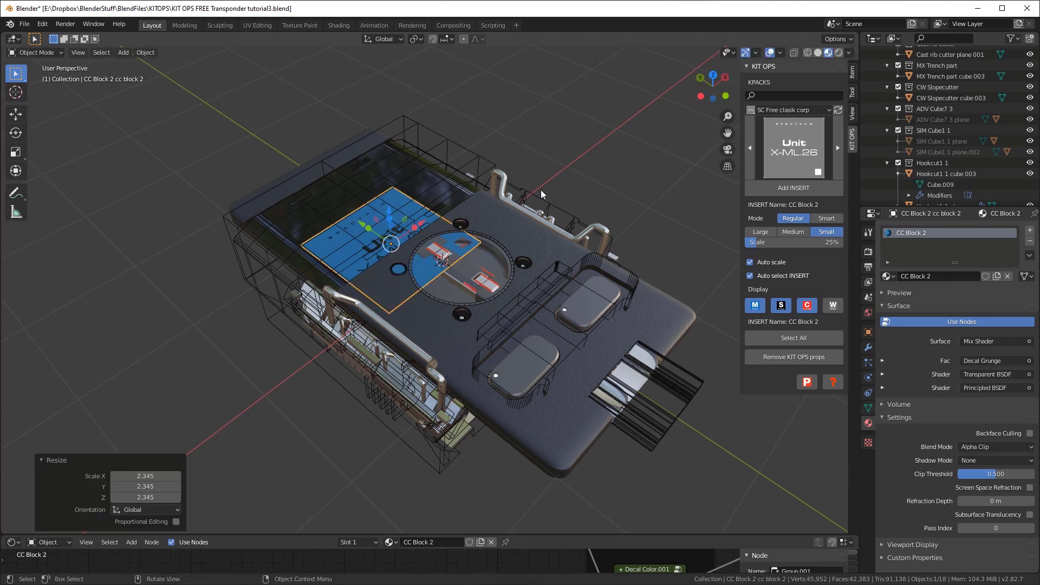
pyautogui.click(516, 214)
pyautogui.click(853, 73)
pyautogui.click(783, 104)
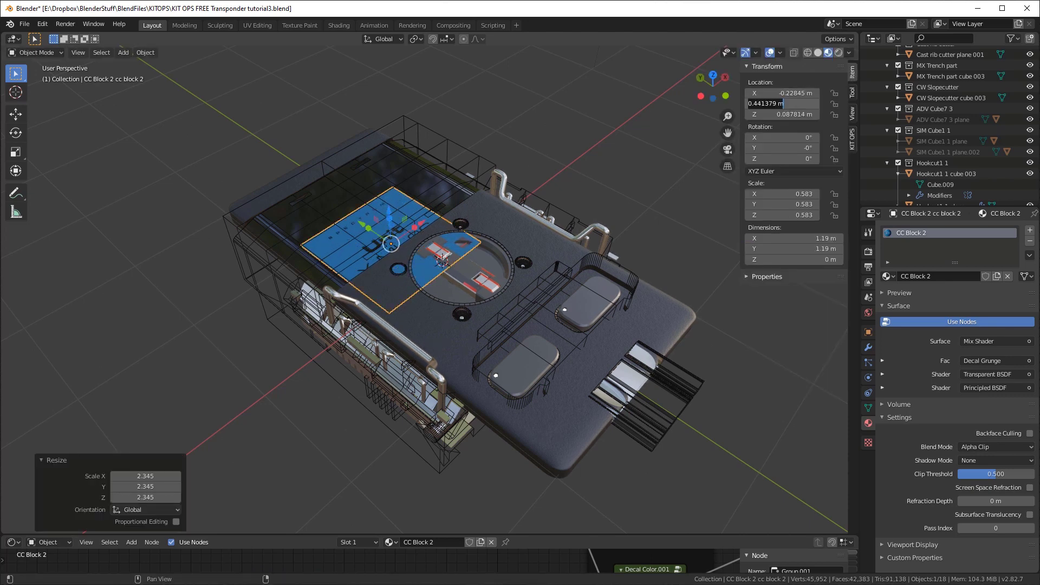
pyautogui.press('g')
pyautogui.press('y')
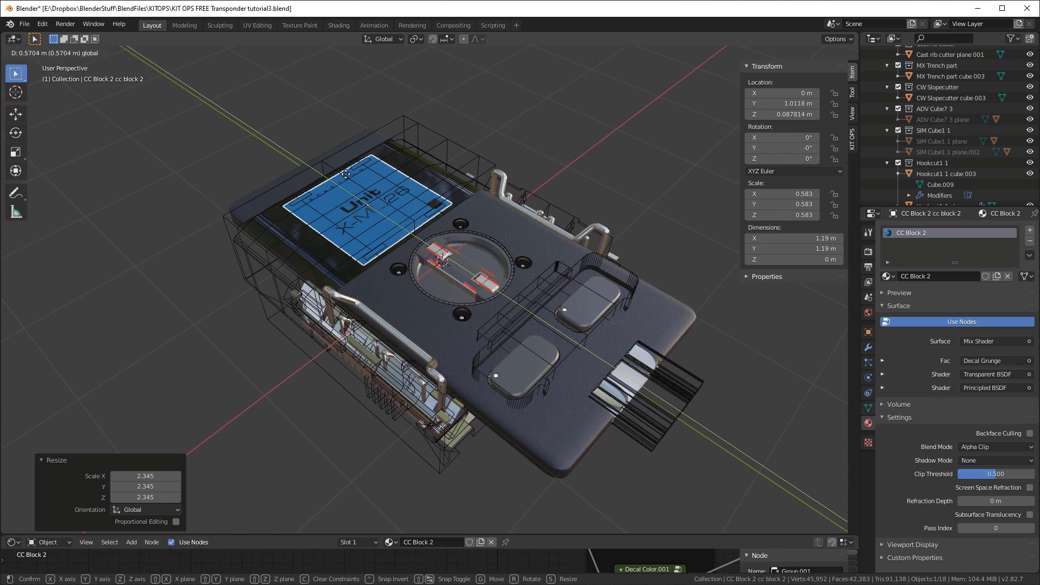
pyautogui.click(397, 177)
# Stretch the decal to about 1.6 m in X and 1.18 m in Y to fit the display
pyautogui.moveTo(397, 177); pyautogui.dragTo(418, 213, button='middle')
pyautogui.press('s')
pyautogui.press('x')
pyautogui.click(379, 206)
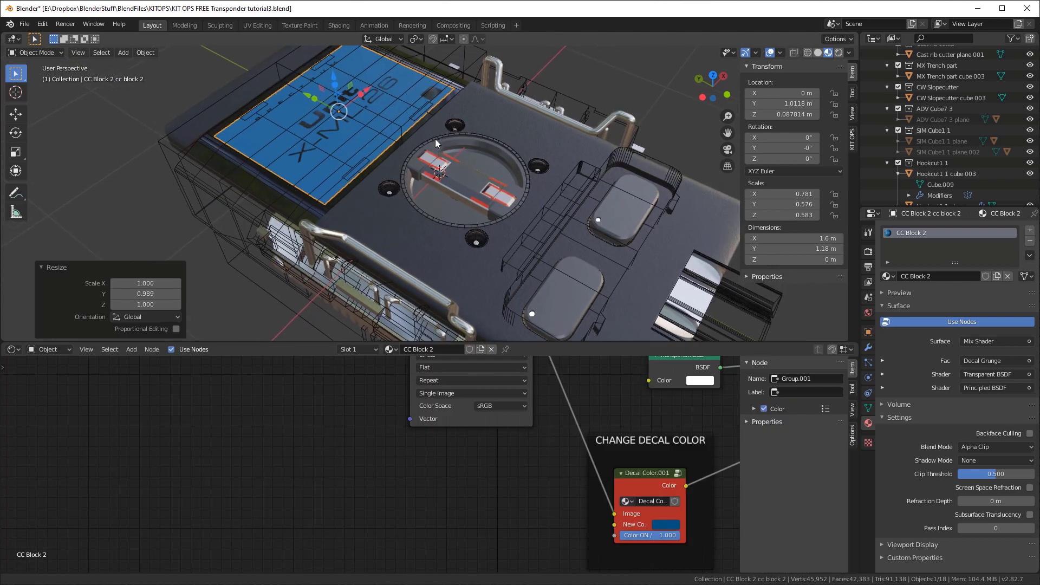
# Connect the Emission node's output to the Mix Shader's second Shader input in the CC Block 2 material
pyautogui.moveTo(434, 139); pyautogui.dragTo(321, 120, button='middle')
pyautogui.scroll(-3, 442, 476)
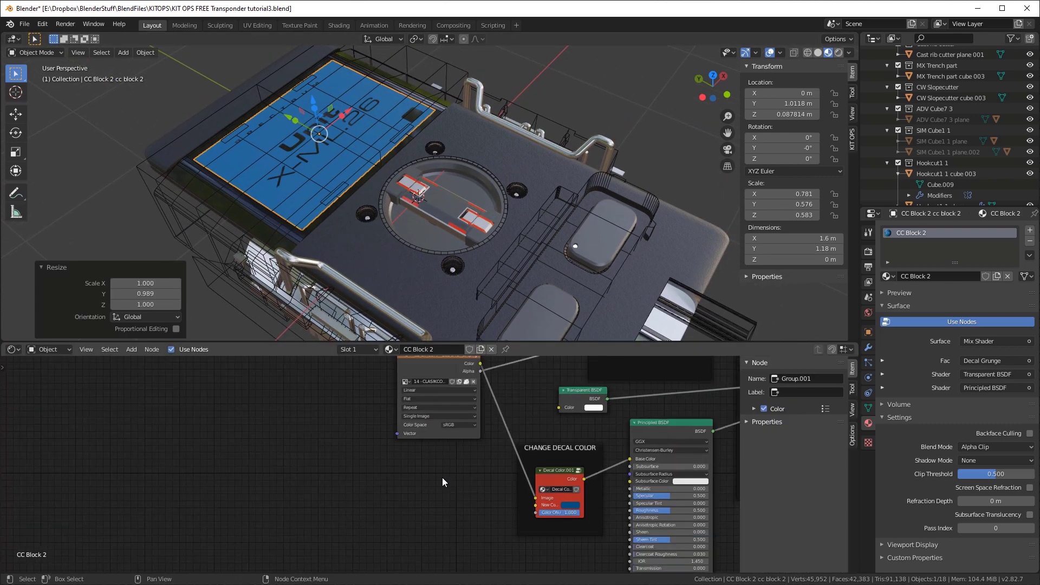
pyautogui.moveTo(489, 418); pyautogui.dragTo(298, 458, button='middle')
pyautogui.scroll(-2, 374, 423)
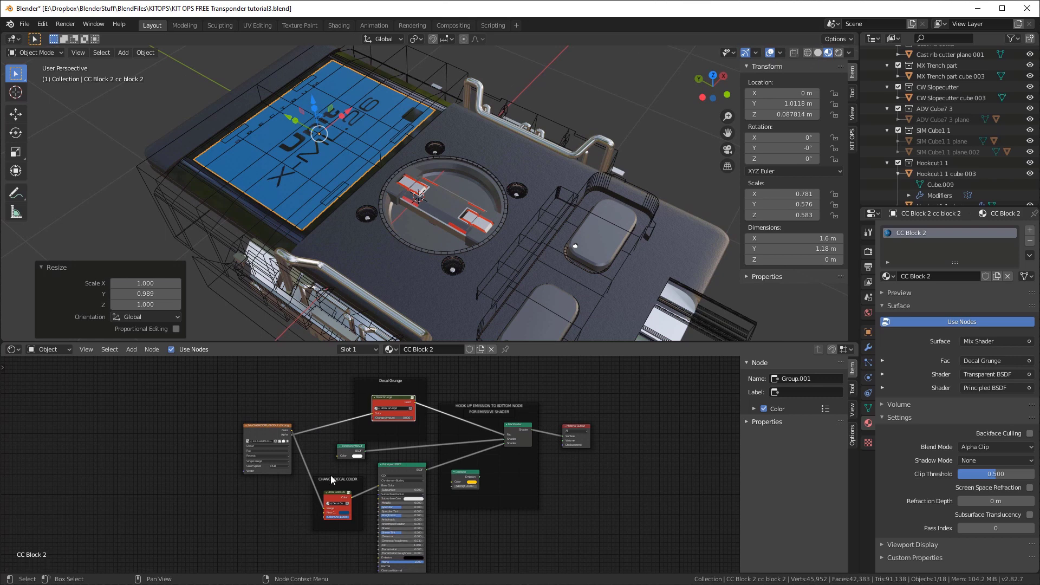
pyautogui.scroll(1, 396, 392)
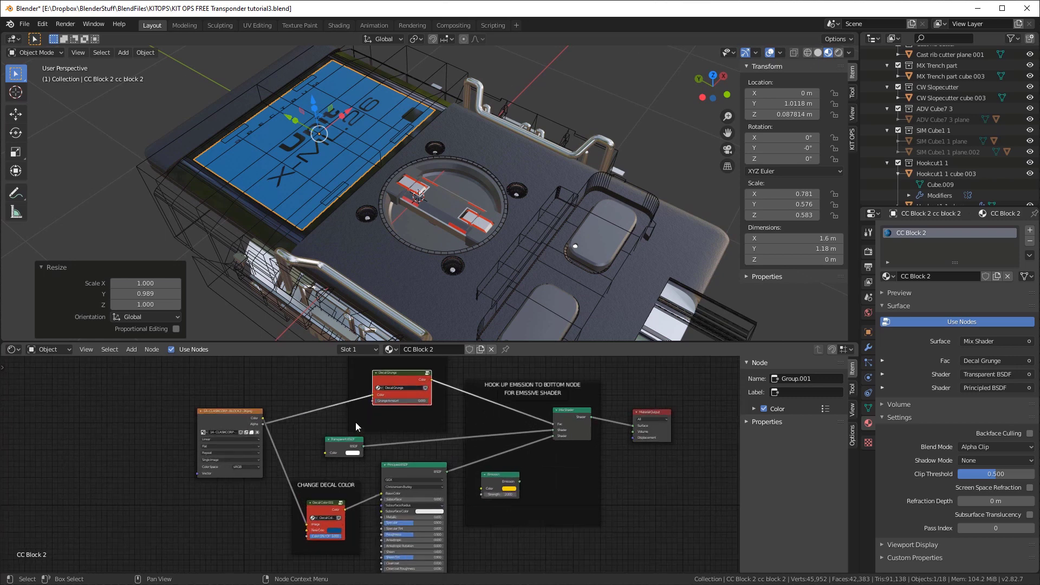
pyautogui.moveTo(349, 499); pyautogui.dragTo(287, 519, button='middle')
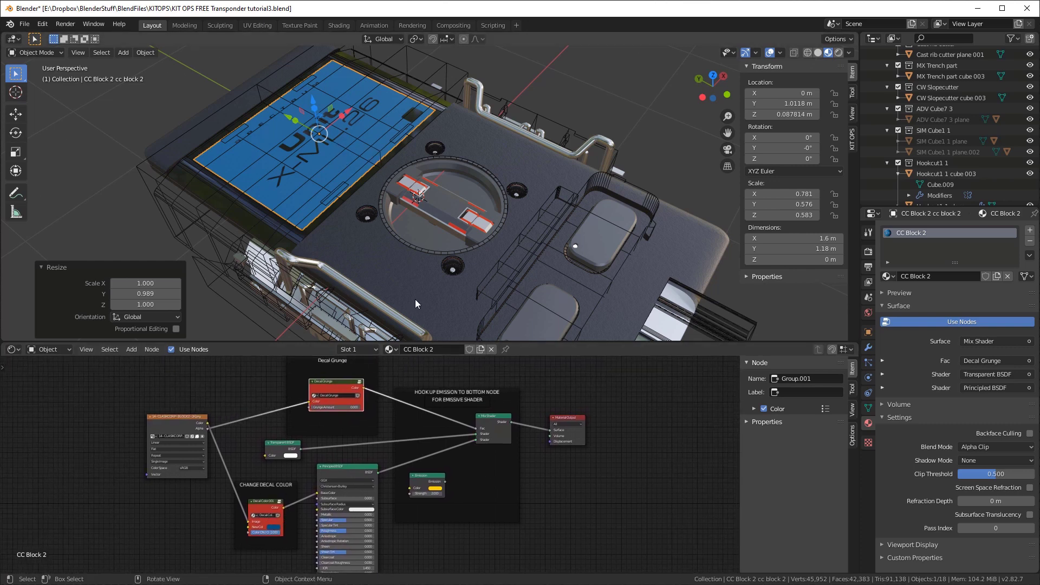
pyautogui.scroll(2, 371, 465)
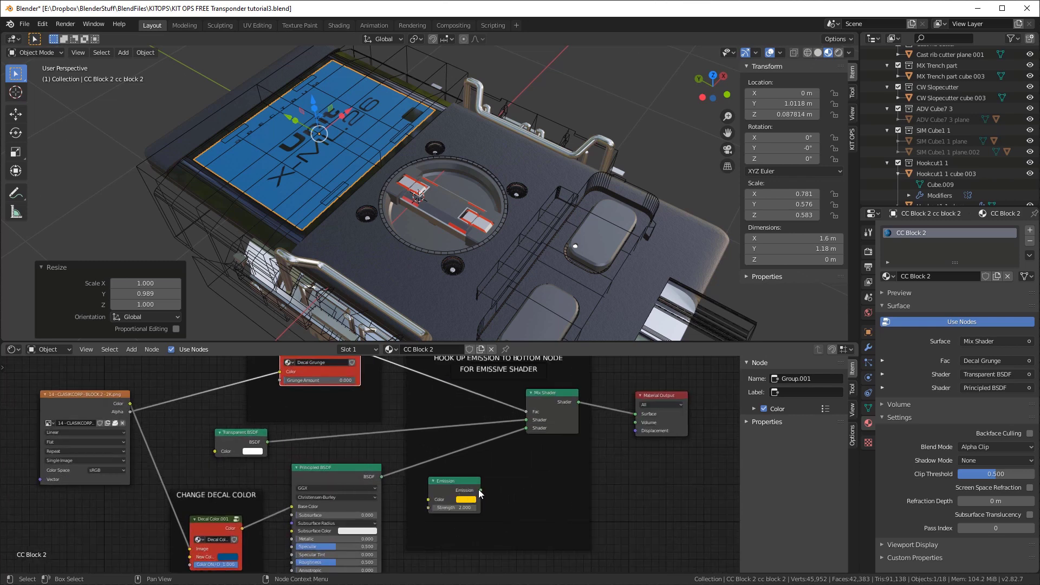
pyautogui.click(480, 489)
pyautogui.moveTo(481, 489); pyautogui.dragTo(527, 428)
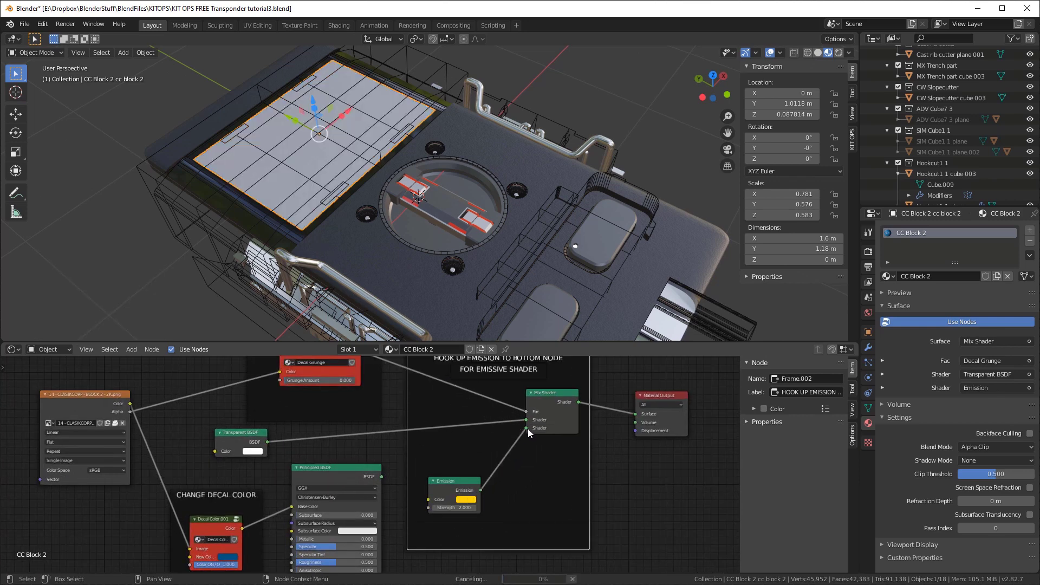
# Set the decal's Emission color to orange and its strength to 4
pyautogui.click(465, 499)
pyautogui.click(474, 444)
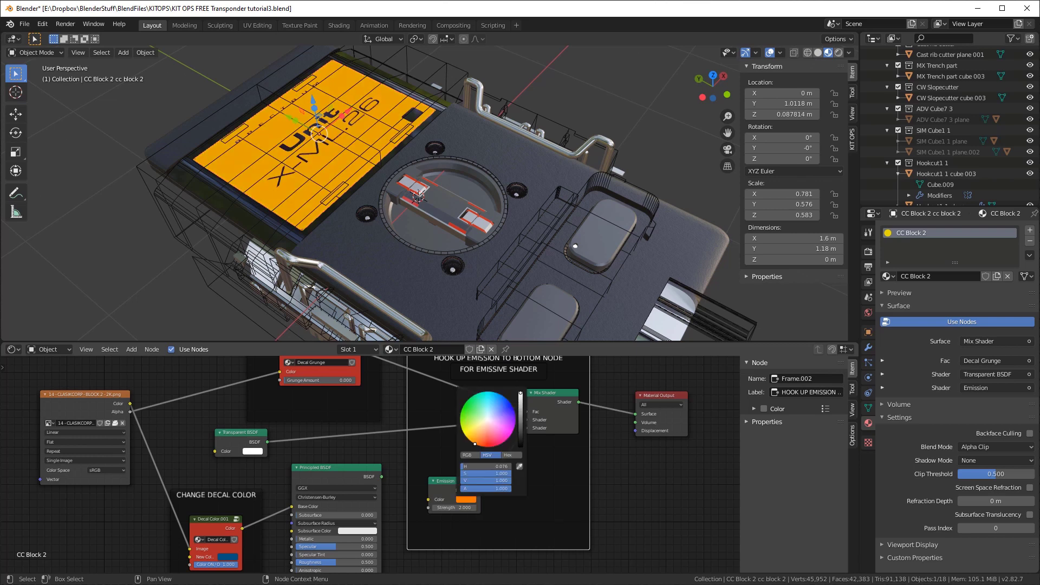
pyautogui.click(460, 508)
pyautogui.write('2.0')
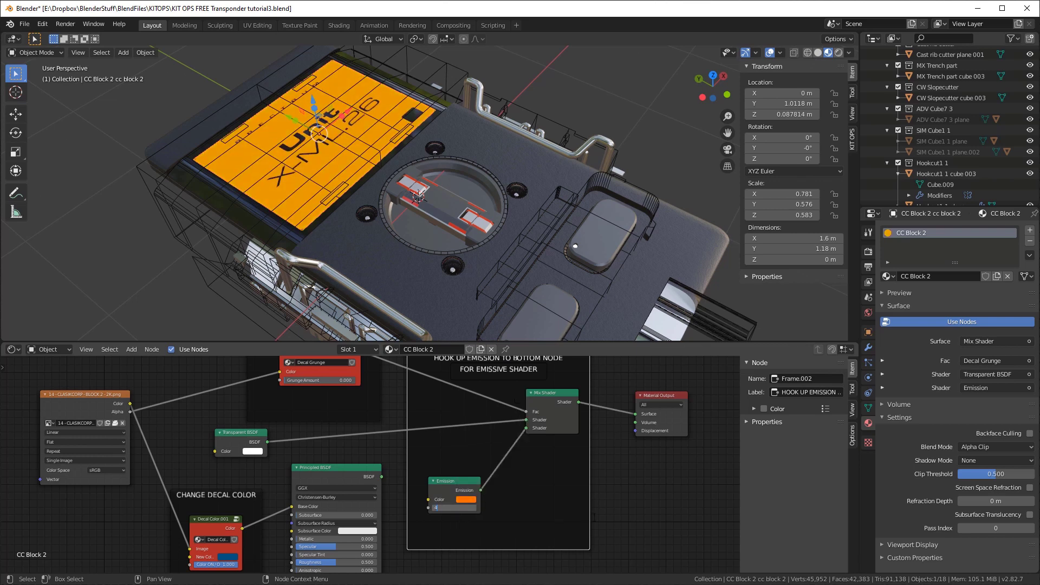
pyautogui.press('Return')
pyautogui.moveTo(440, 196)
pyautogui.mouseDown(button='middle')
pyautogui.moveTo(444, 169)
pyautogui.moveTo(445, 183)
pyautogui.mouseUp(button='middle')
# Enable Bloom and Ambient Occlusion in the Eevee render settings
pyautogui.click(869, 251)
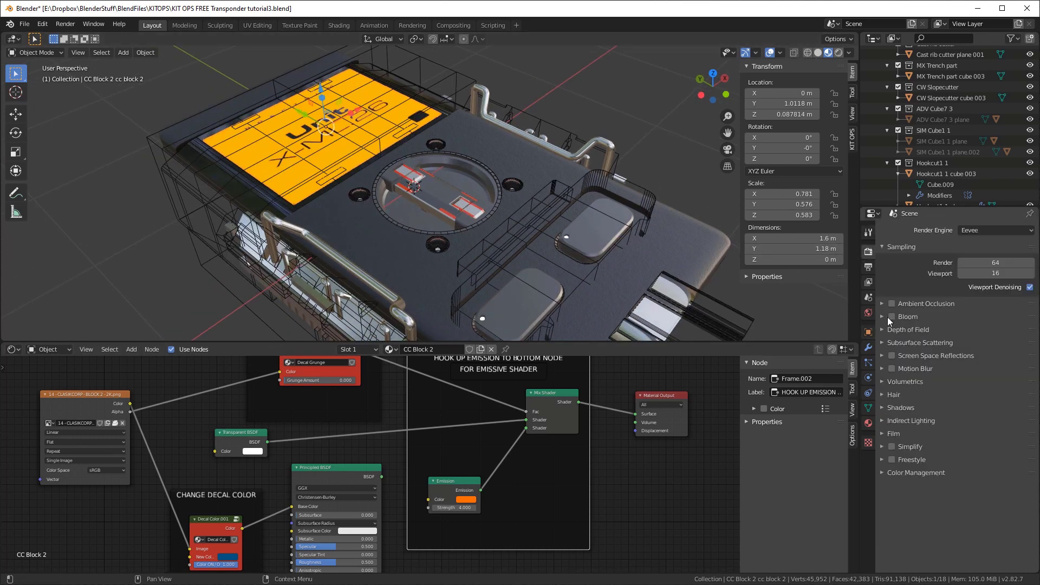
pyautogui.click(891, 316)
pyautogui.moveTo(506, 184); pyautogui.dragTo(508, 187, button='middle')
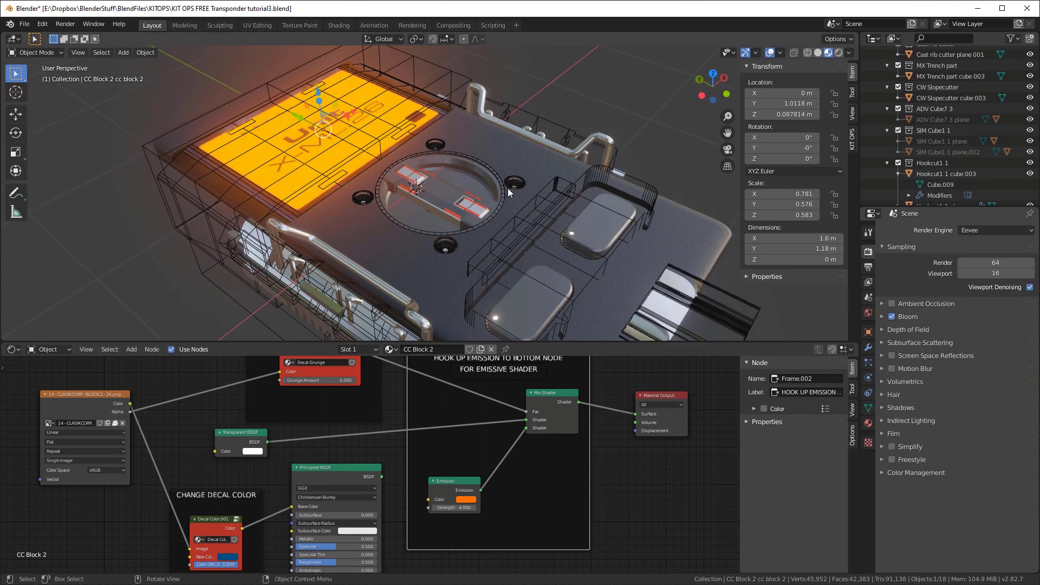
pyautogui.click(892, 303)
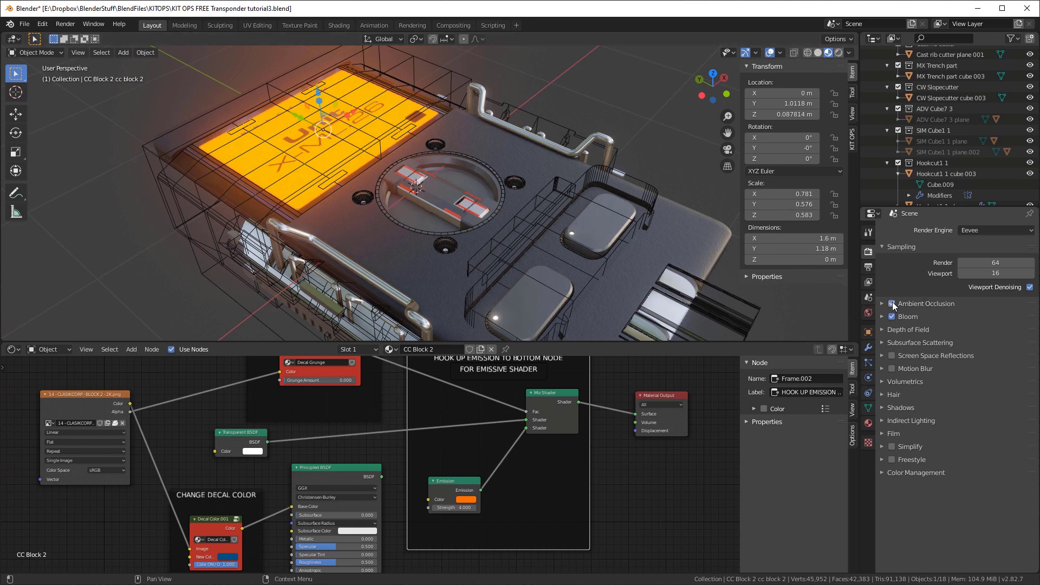
# Enable Screen Space Reflections for Eevee with Half Res Trace turned off
pyautogui.click(890, 356)
pyautogui.click(883, 356)
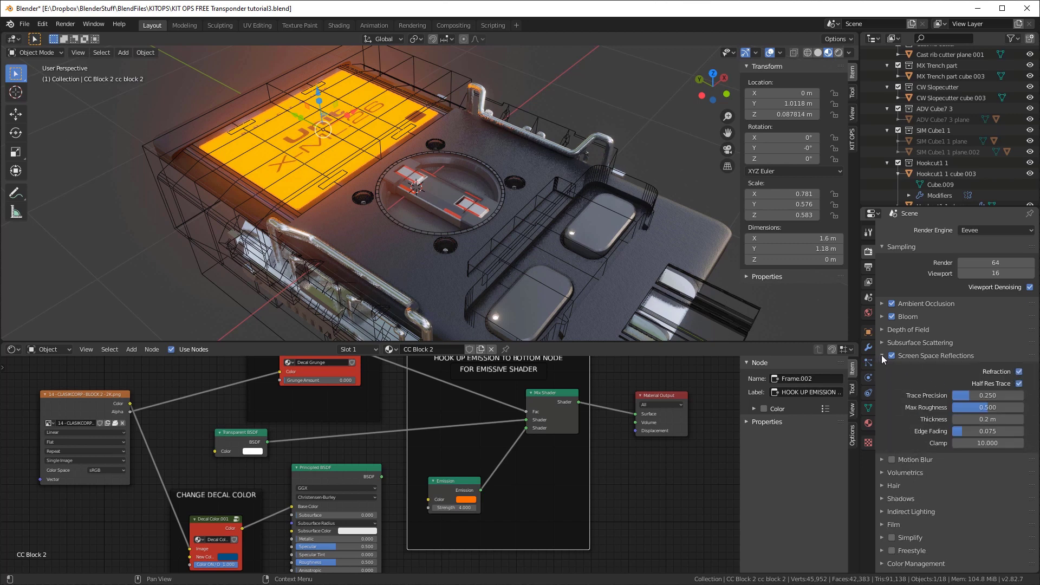
pyautogui.click(1019, 384)
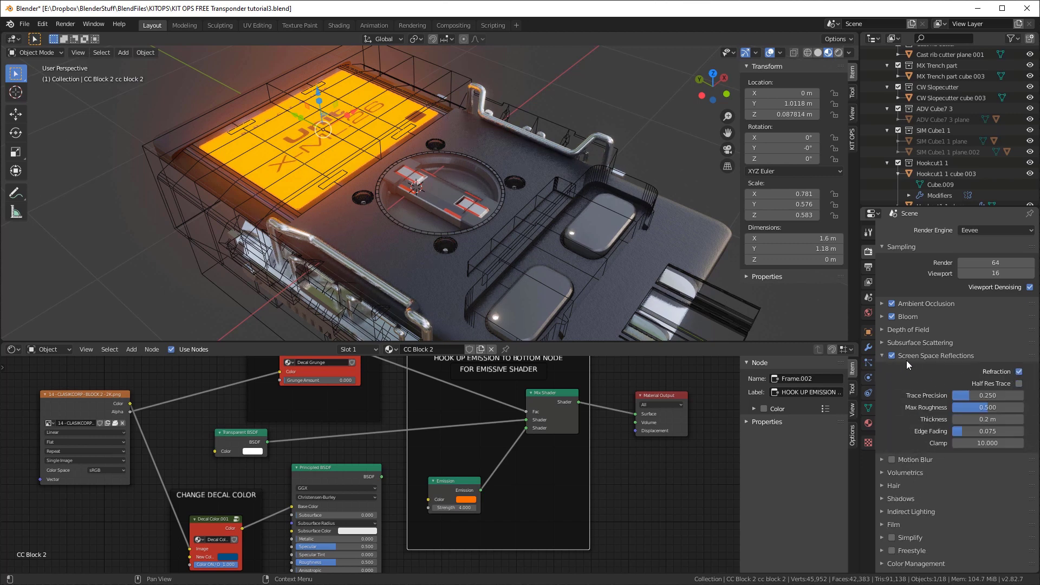
pyautogui.click(881, 354)
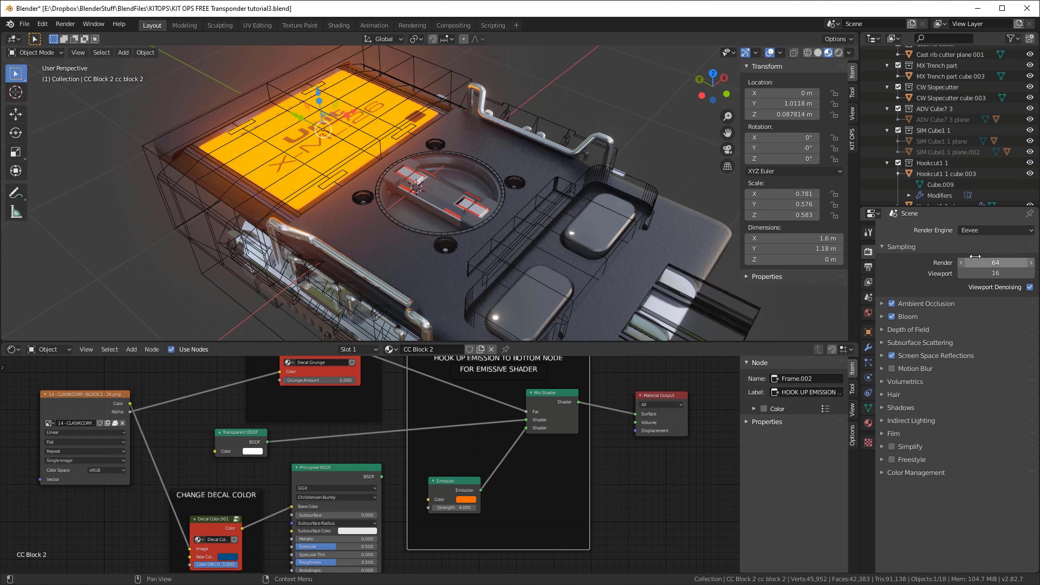
# Set the Eevee sampling to 64 viewport samples and 128 render samples
pyautogui.click(996, 273)
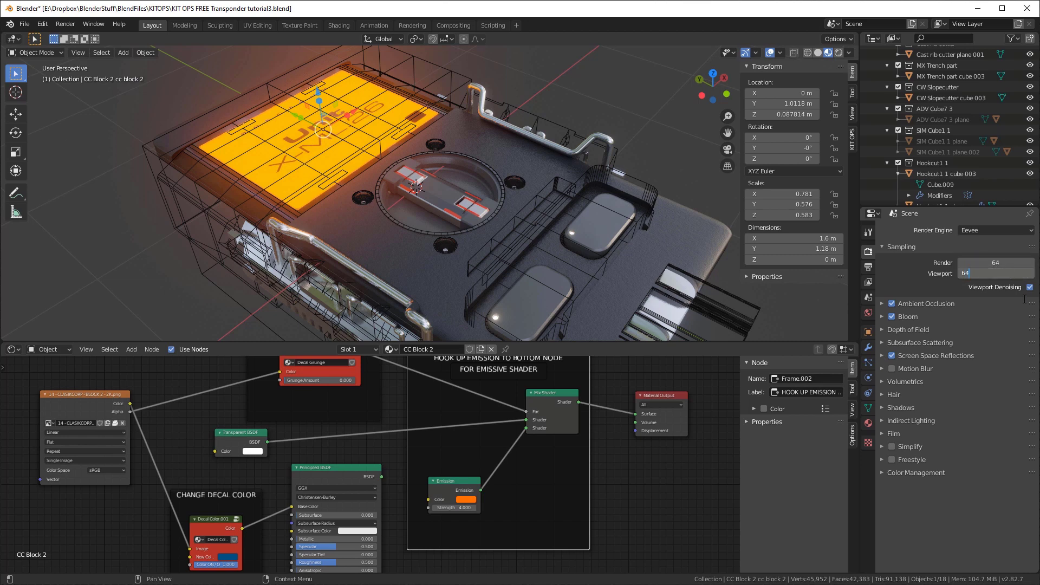
pyautogui.press('Return')
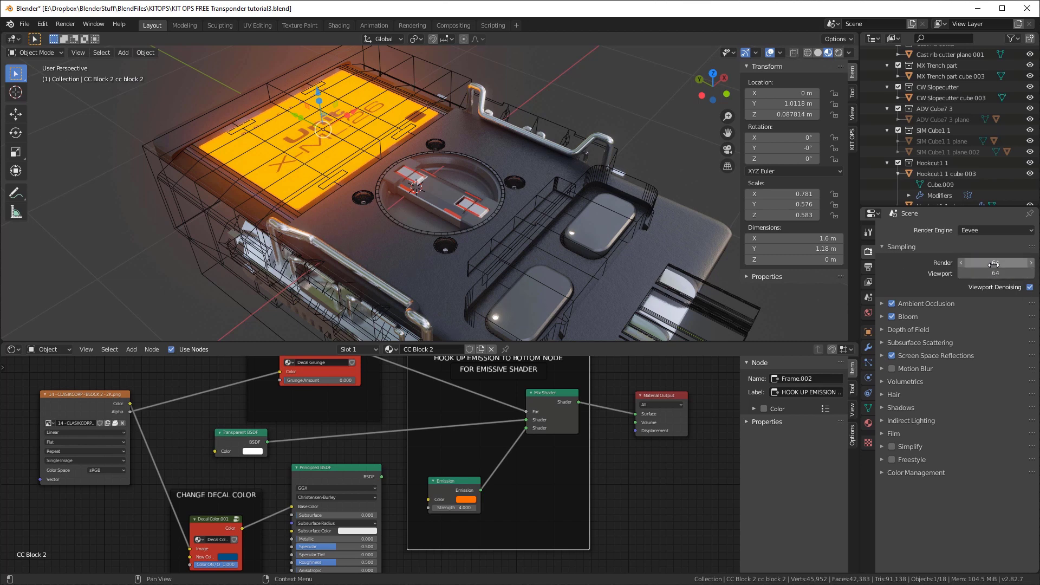
pyautogui.click(976, 264)
pyautogui.press('BackSpace')
pyautogui.press('Return')
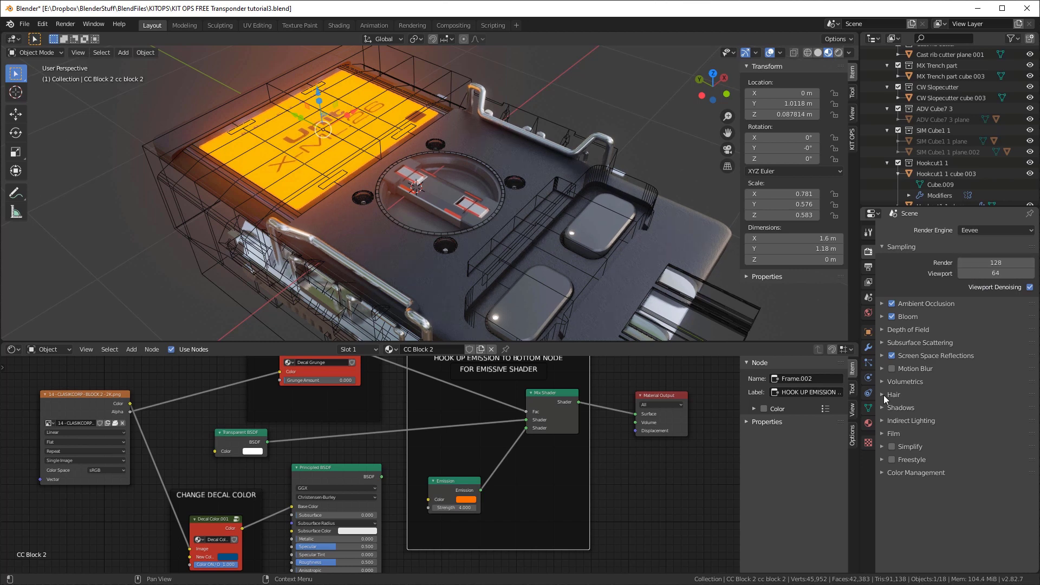
# Set both the cube size and the cascade size of the Eevee shadows to 4096px
pyautogui.click(884, 408)
pyautogui.click(977, 424)
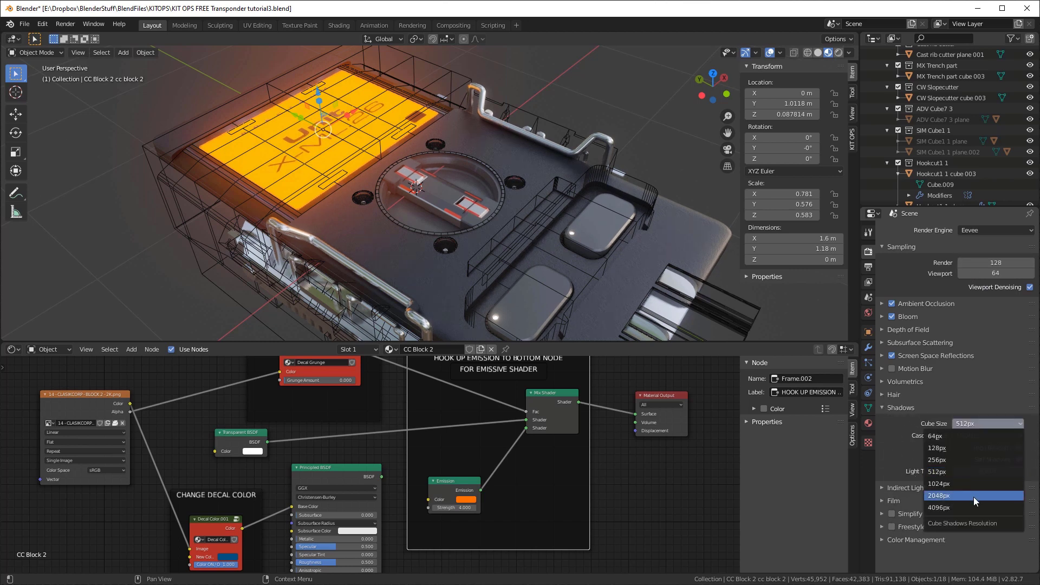
pyautogui.click(973, 504)
pyautogui.click(976, 437)
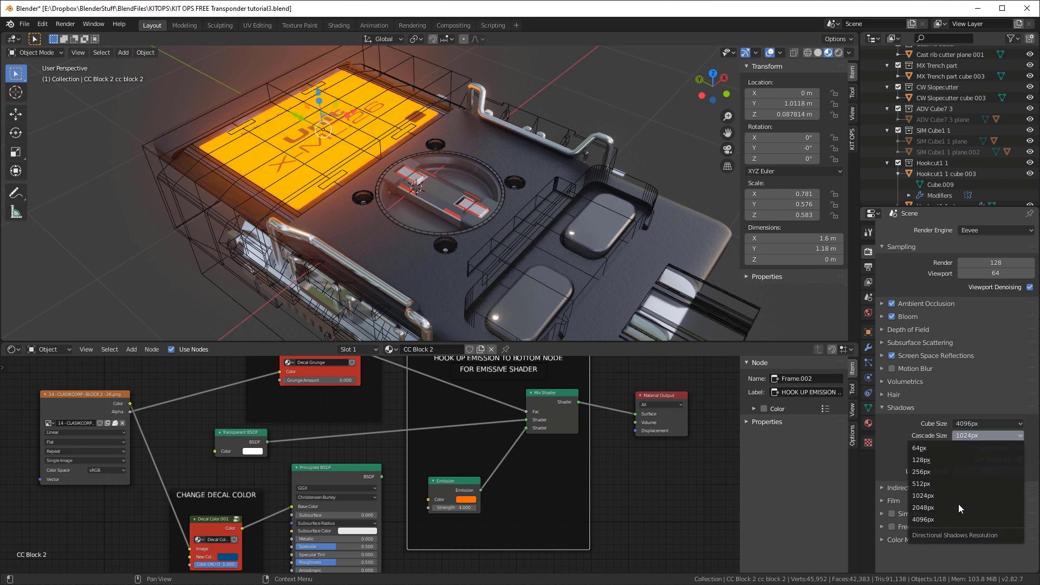
pyautogui.click(955, 519)
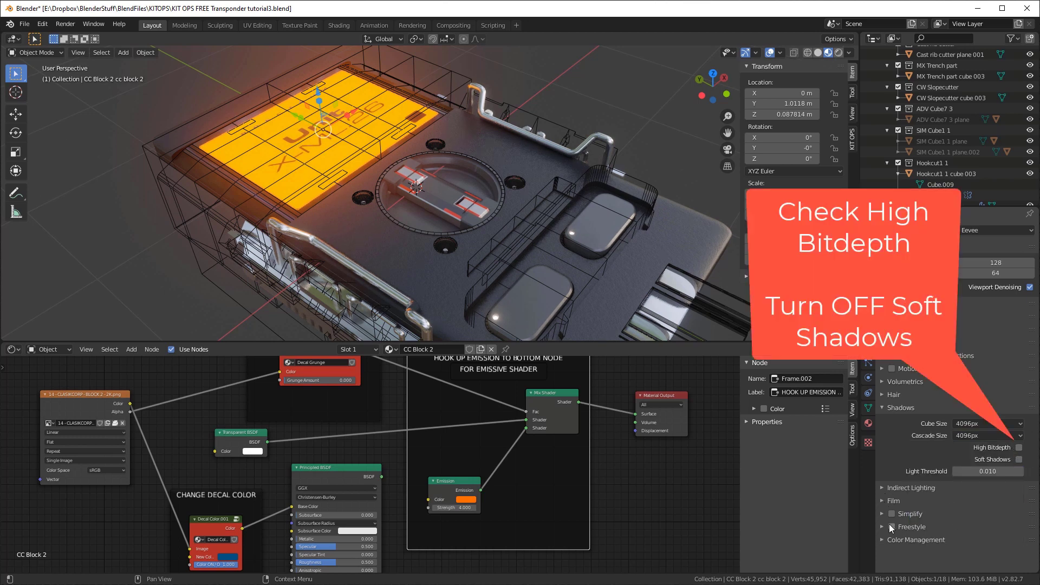
# Set the color management look to Medium High Contrast
pyautogui.click(888, 539)
pyautogui.scroll(-4, 935, 478)
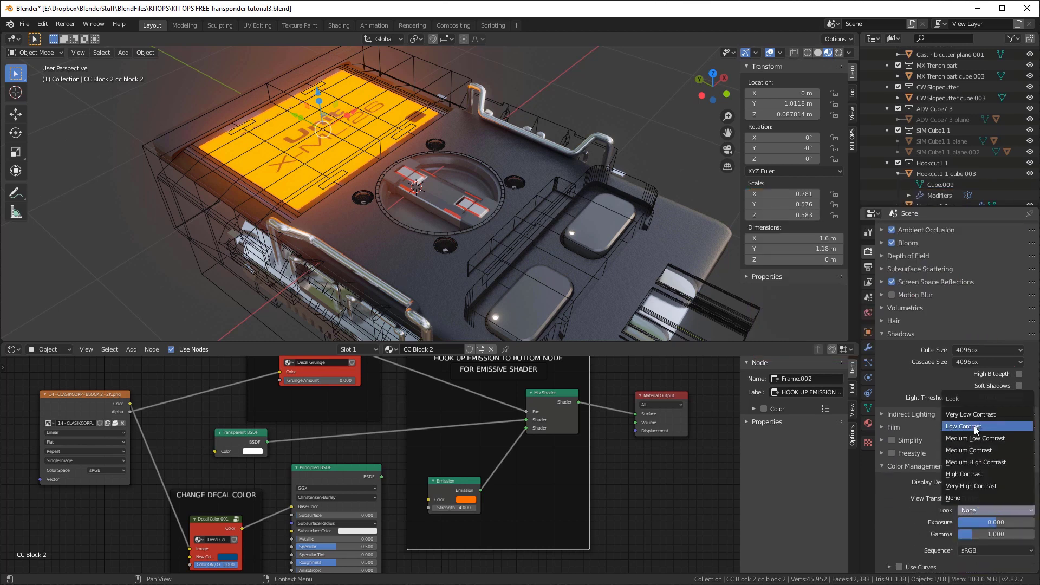
pyautogui.click(986, 461)
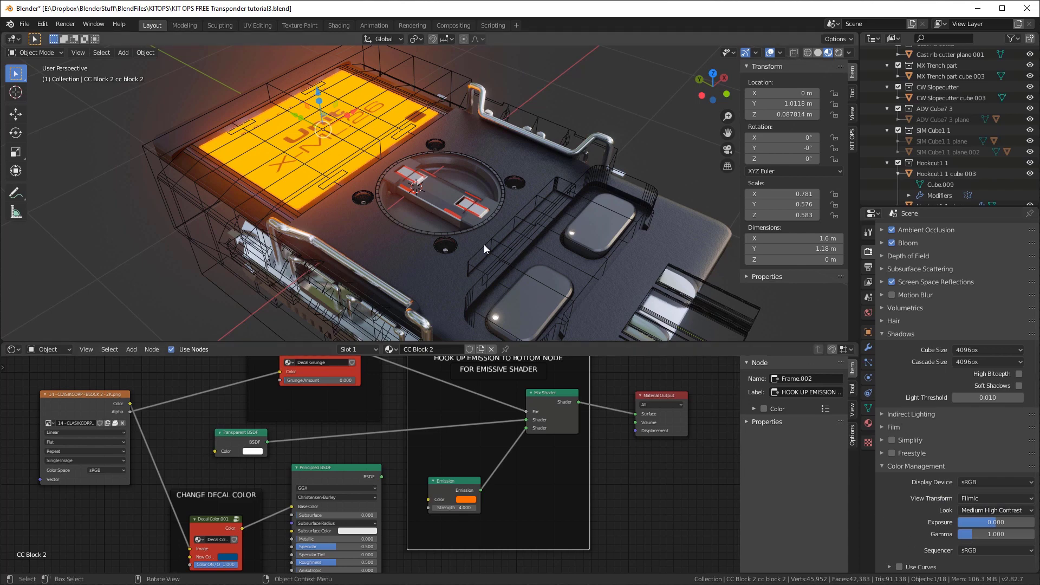
# Disable automatic INSERT selection in KIT OPS and select the two raised buttons of the F Buttonpanel insert
pyautogui.moveTo(584, 206); pyautogui.dragTo(502, 223, button='middle')
pyautogui.scroll(4, 500, 218)
pyautogui.click(529, 233)
pyautogui.click(854, 143)
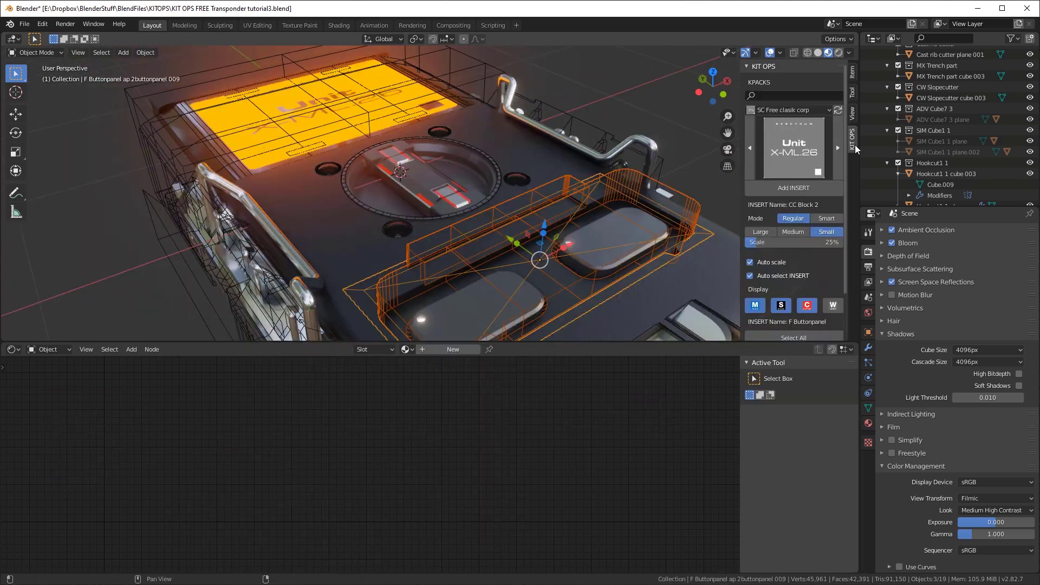
pyautogui.click(751, 276)
pyautogui.click(619, 232)
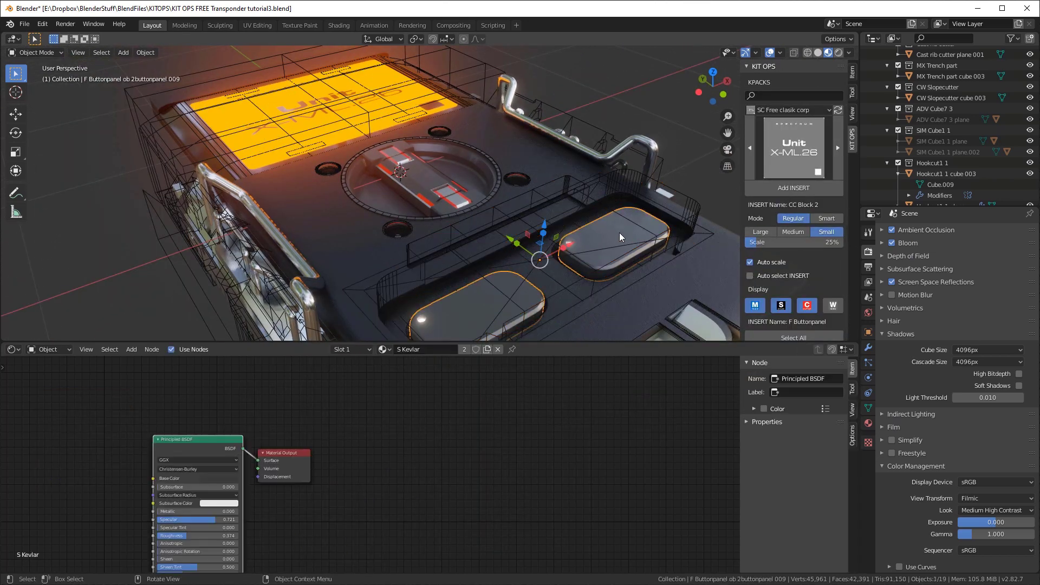
# Delete the light color preset and Low-Noise Emission Shader nodes from the buttons' LN Emission shader material
pyautogui.click(868, 422)
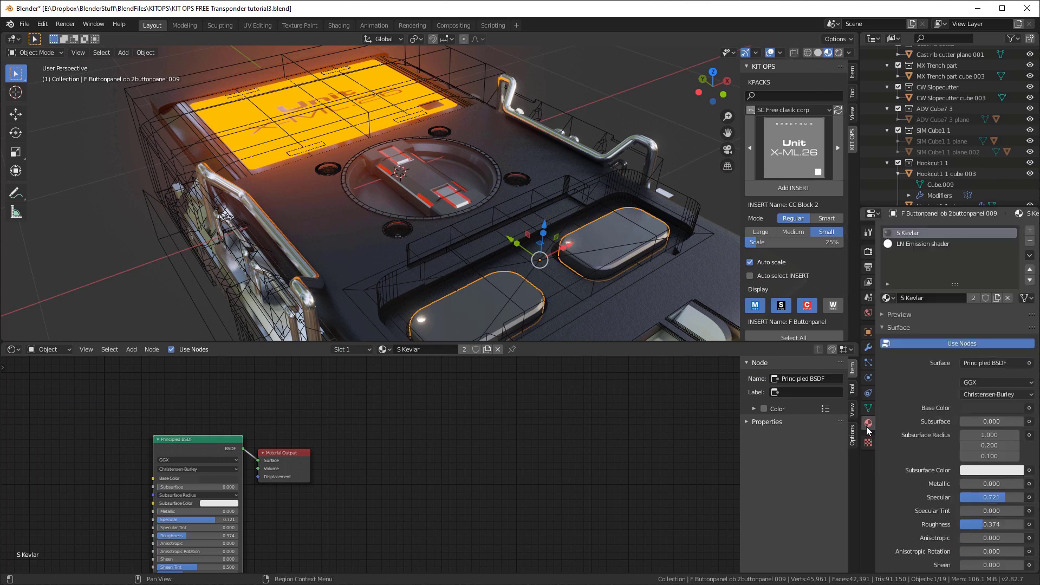
pyautogui.click(911, 244)
pyautogui.scroll(-2, 454, 433)
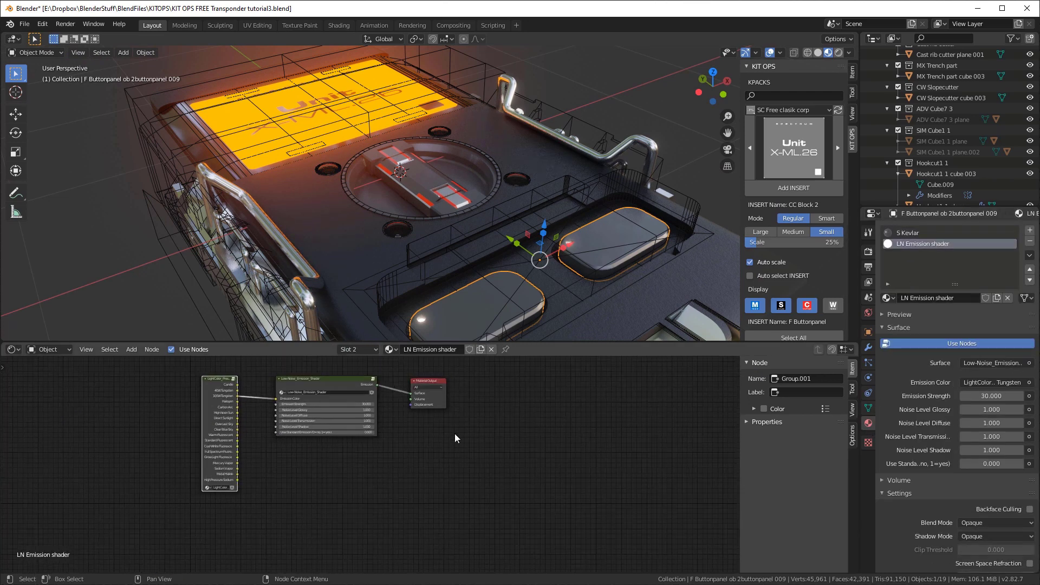
pyautogui.moveTo(397, 431); pyautogui.dragTo(434, 467, button='middle')
pyautogui.scroll(8, 402, 433)
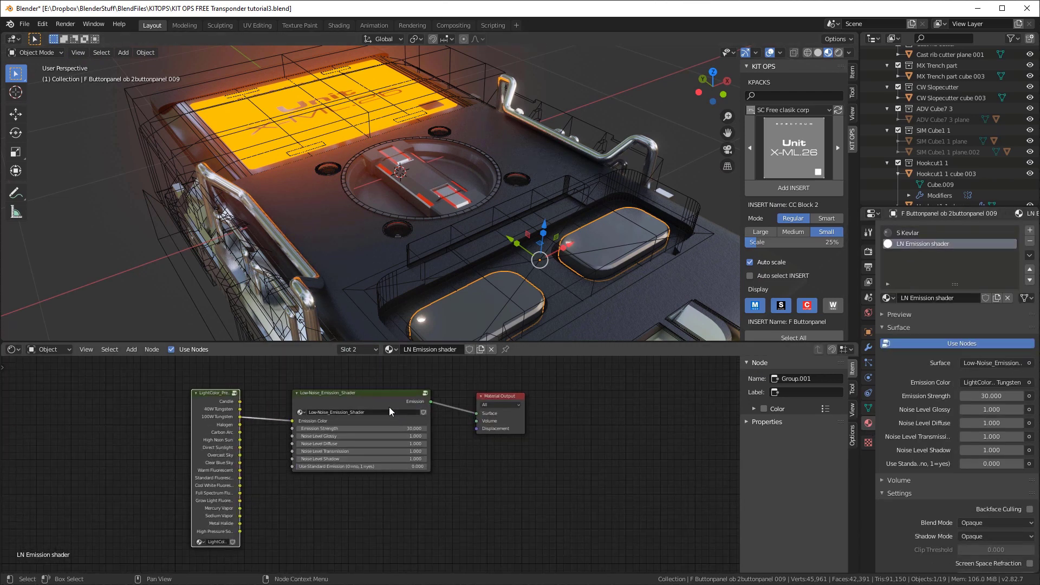
pyautogui.moveTo(207, 450); pyautogui.dragTo(243, 507, button='middle')
pyautogui.click(361, 428)
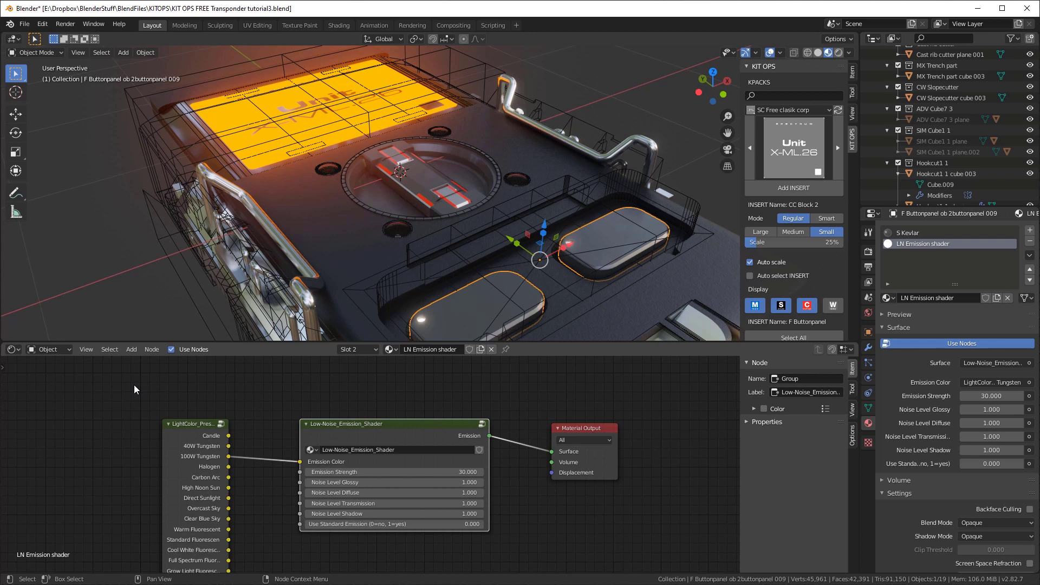
pyautogui.moveTo(148, 381); pyautogui.dragTo(496, 490)
pyautogui.press('Delete')
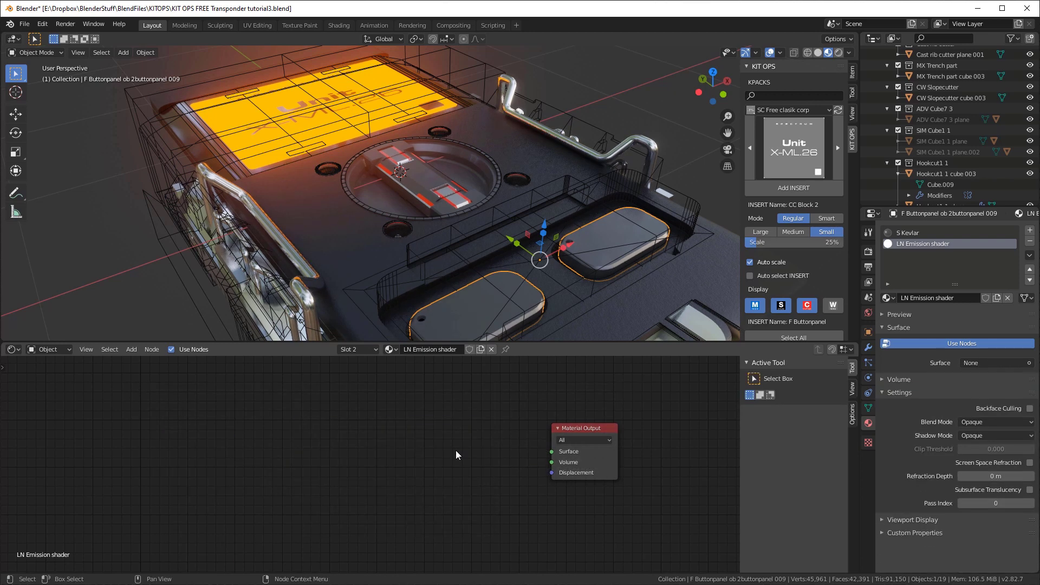
# Add an Emission shader node and connect it to the Material Output's Surface input
pyautogui.hotkey('shift', 'a')
pyautogui.moveTo(450, 487)
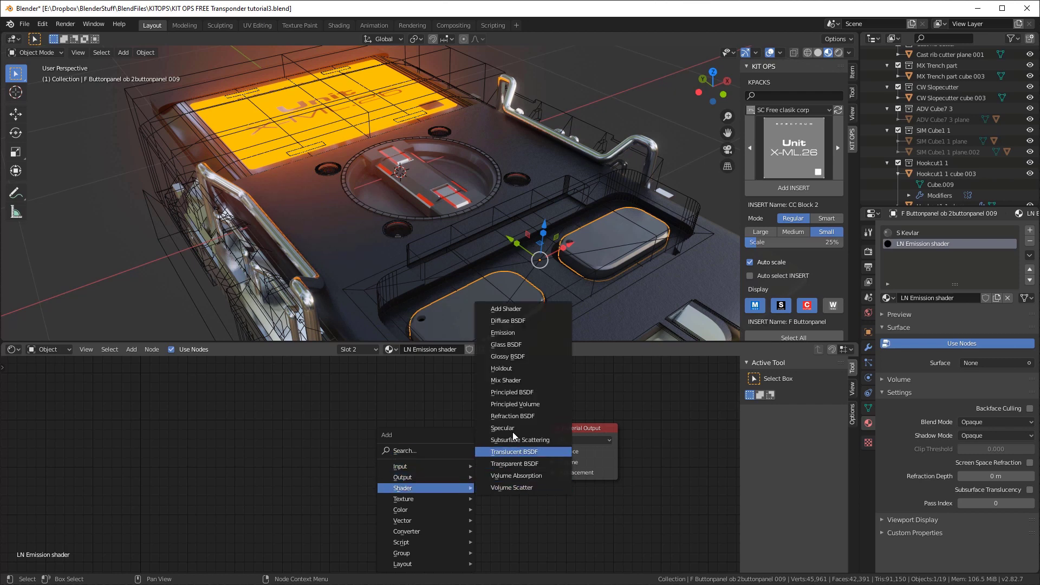
pyautogui.click(515, 332)
pyautogui.click(397, 418)
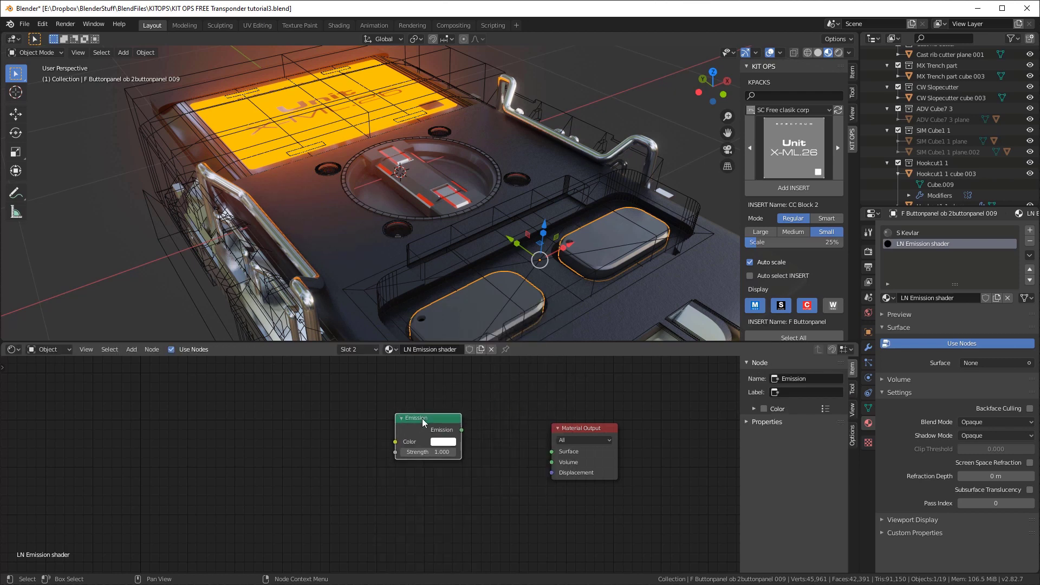
pyautogui.moveTo(462, 429); pyautogui.dragTo(551, 454)
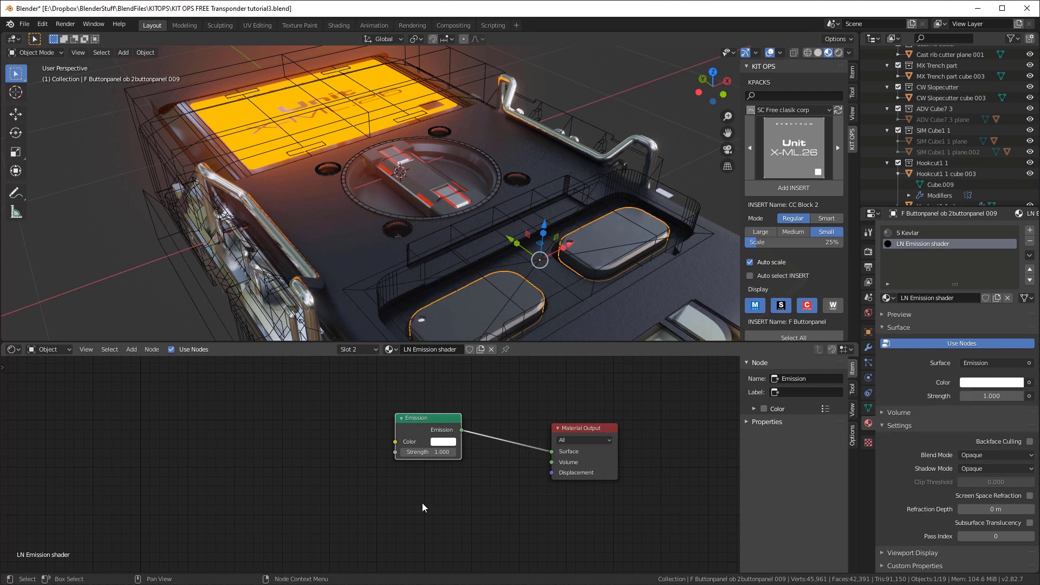
pyautogui.click(970, 362)
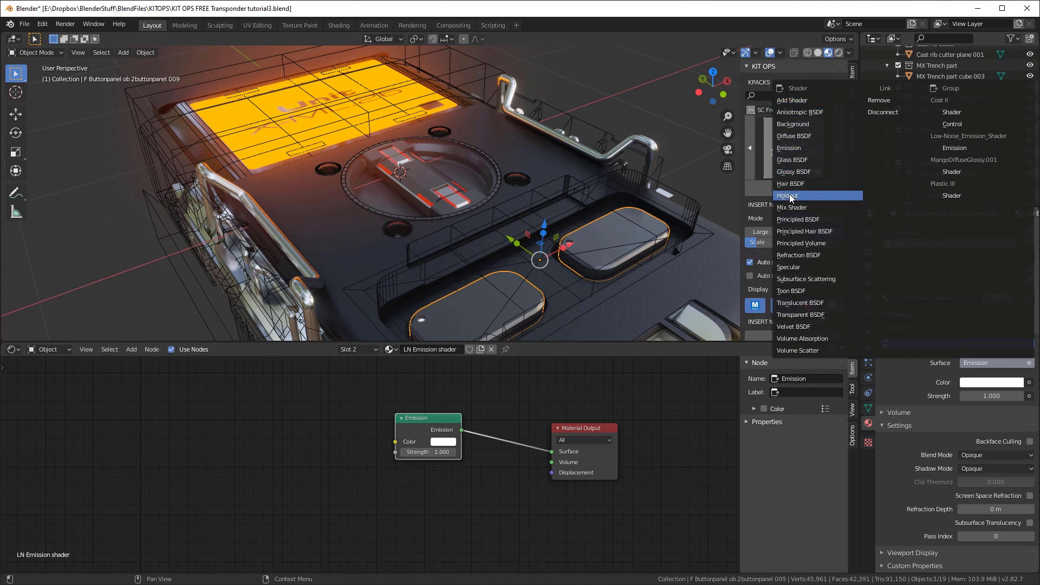
pyautogui.click(791, 148)
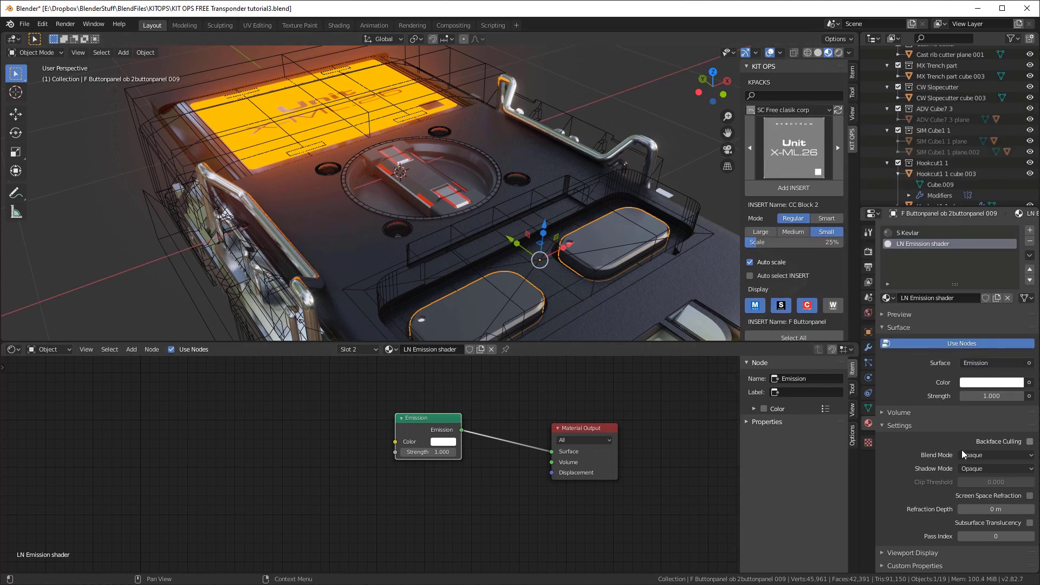
# Set the strength of the LN Emission shader material's emission to 4
pyautogui.click(992, 396)
pyautogui.write('1.0')
pyautogui.press('BackSpace')
pyautogui.press('BackSpace')
pyautogui.press('BackSpace')
pyautogui.write('4')
pyautogui.press('Return')
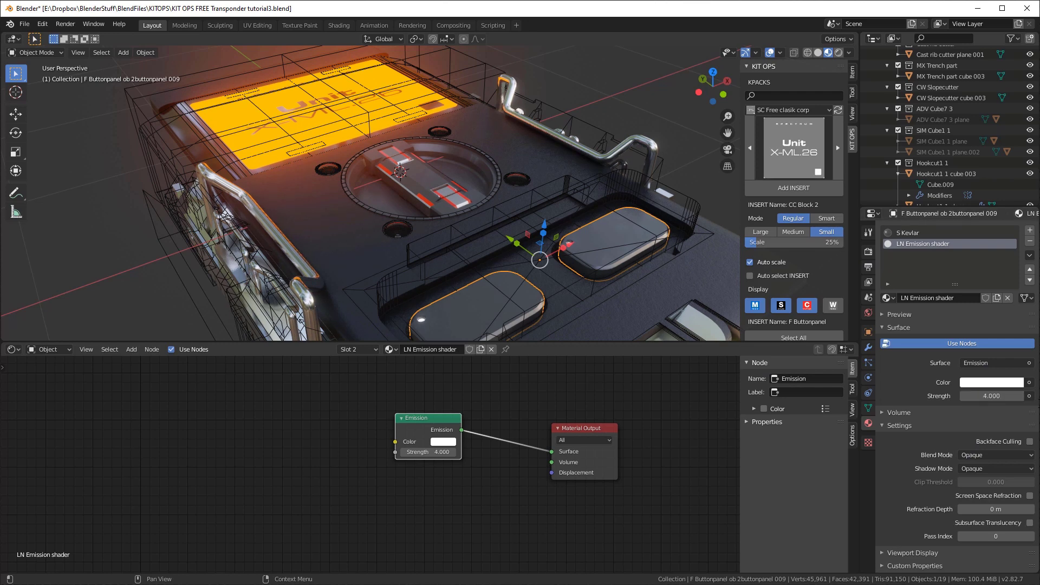
# Give the button light's emission a saturated blue color and set its strength to 12
pyautogui.click(997, 383)
pyautogui.moveTo(960, 281); pyautogui.dragTo(990, 233)
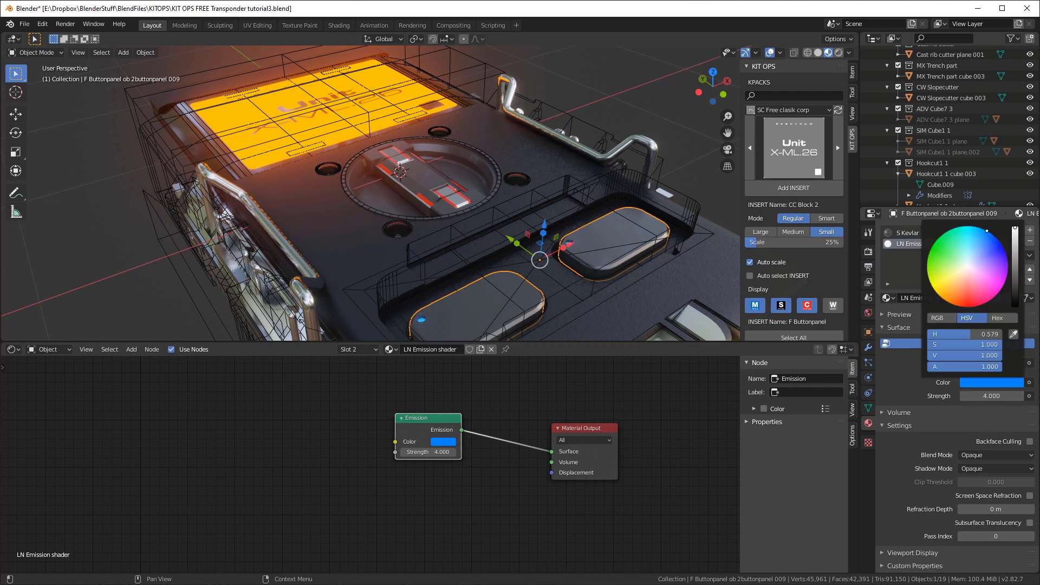
pyautogui.click(991, 396)
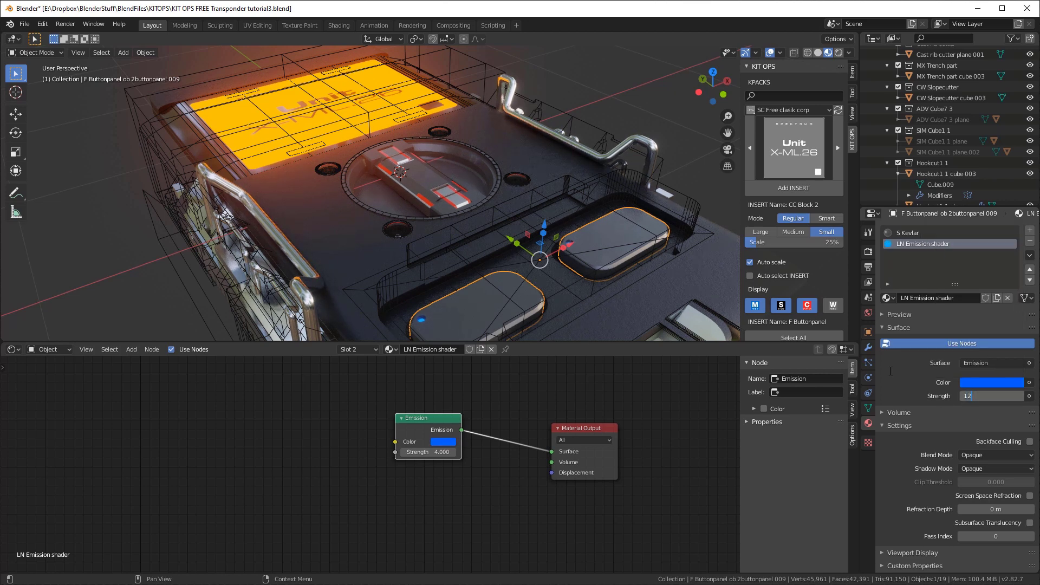
pyautogui.moveTo(529, 241); pyautogui.dragTo(438, 211, button='middle')
pyautogui.scroll(-3, 438, 211)
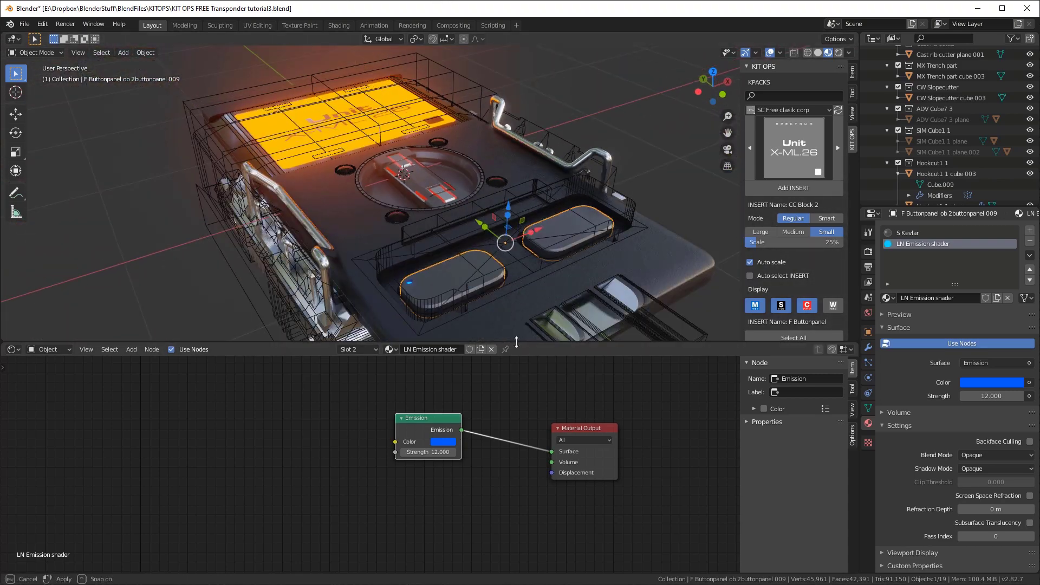
# Give the screw latch's S Plastic material a blue base color, 0.5 specular and about 0.83 roughness
pyautogui.moveTo(489, 342); pyautogui.dragTo(490, 472)
pyautogui.scroll(5, 524, 373)
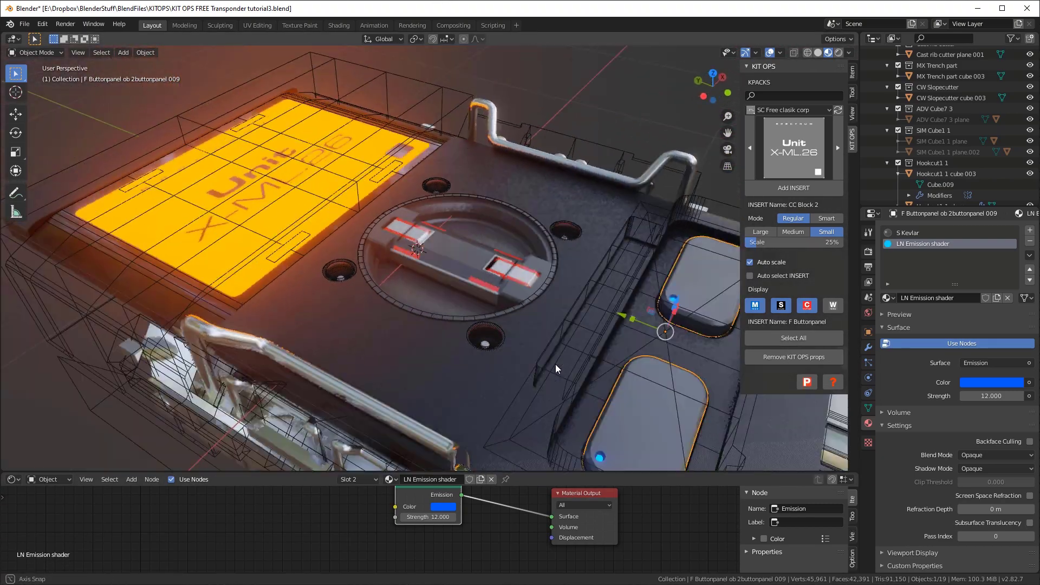
pyautogui.click(454, 264)
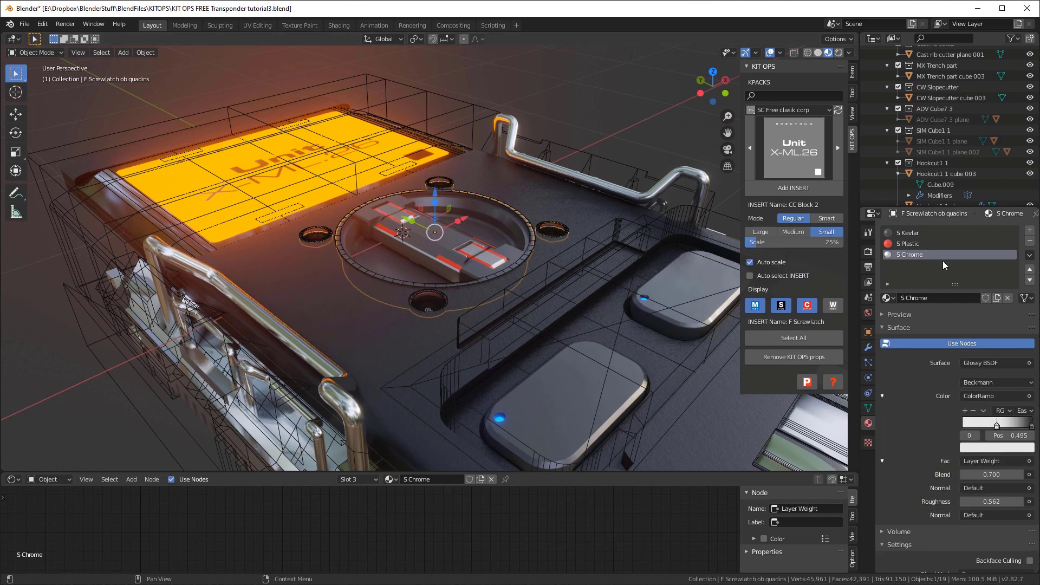
pyautogui.click(921, 243)
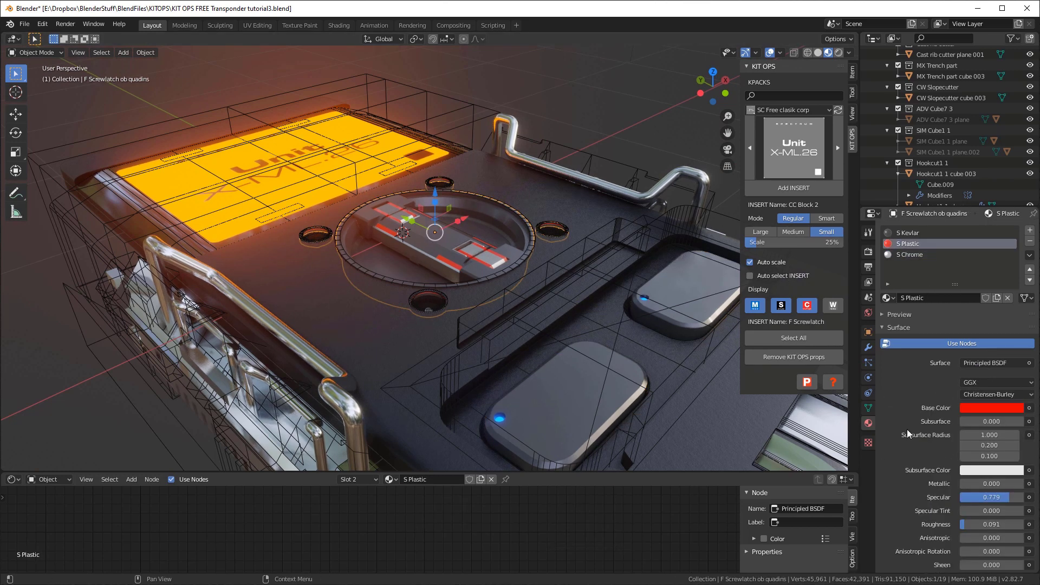
pyautogui.click(999, 407)
pyautogui.moveTo(978, 268); pyautogui.dragTo(986, 255)
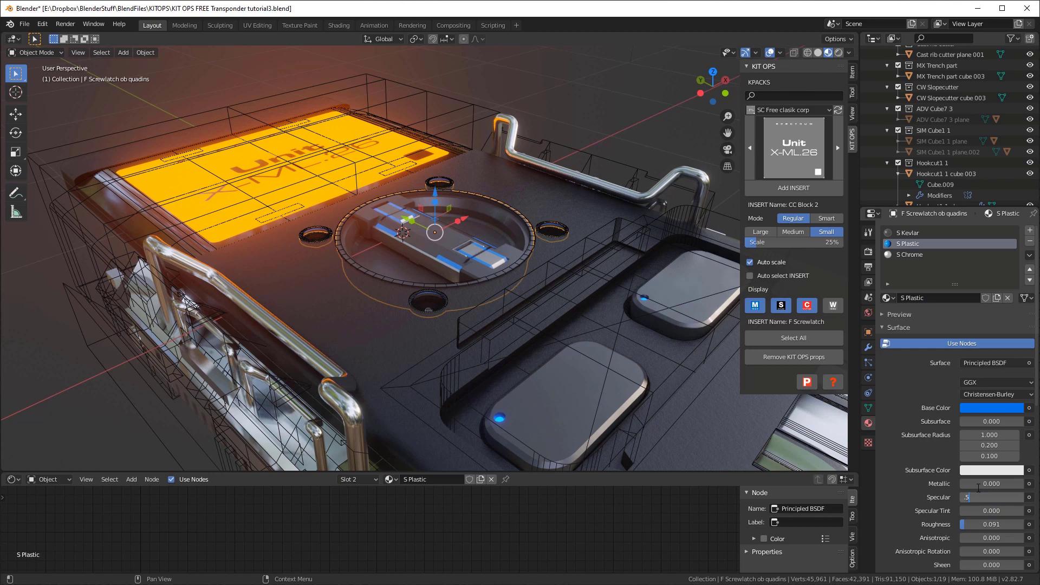
pyautogui.press('Return')
pyautogui.moveTo(963, 524); pyautogui.dragTo(1002, 524)
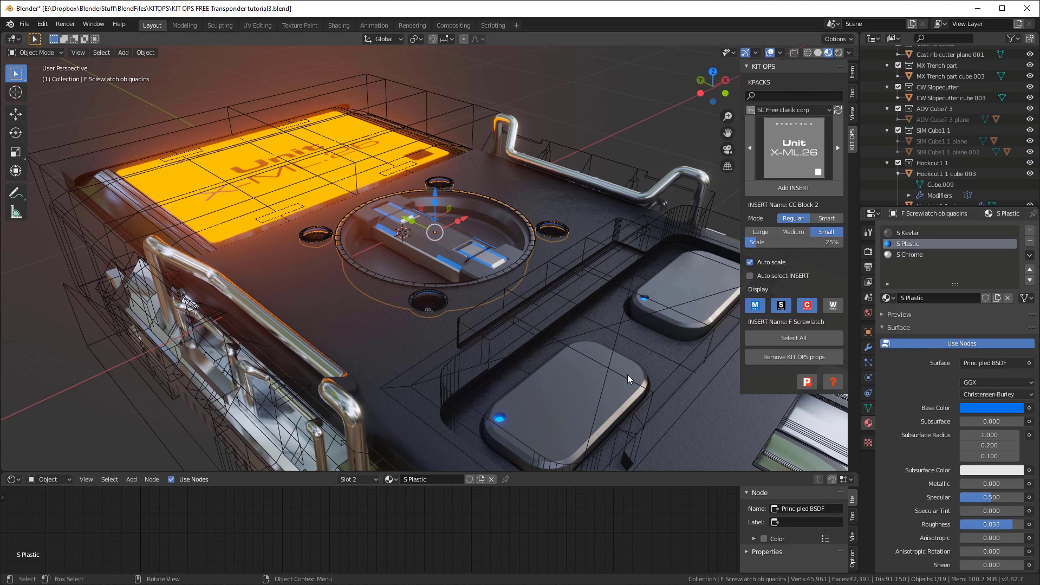
# Switch the screw latch's S Chrome material to Principled BSDF with metallic 1.0 and roughness about 0.11
pyautogui.moveTo(594, 329); pyautogui.dragTo(639, 374, button='middle')
pyautogui.click(910, 256)
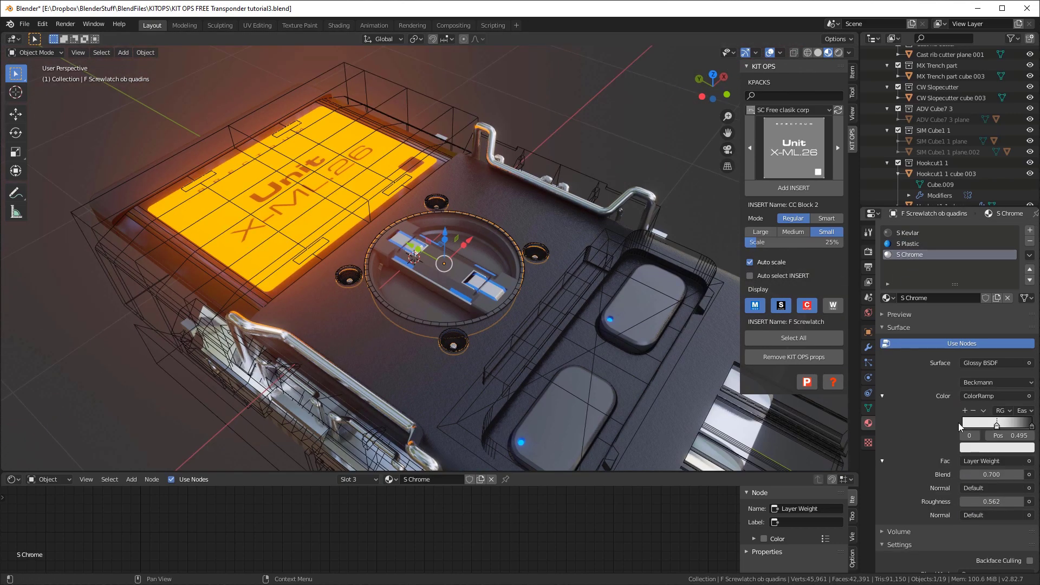
pyautogui.click(976, 361)
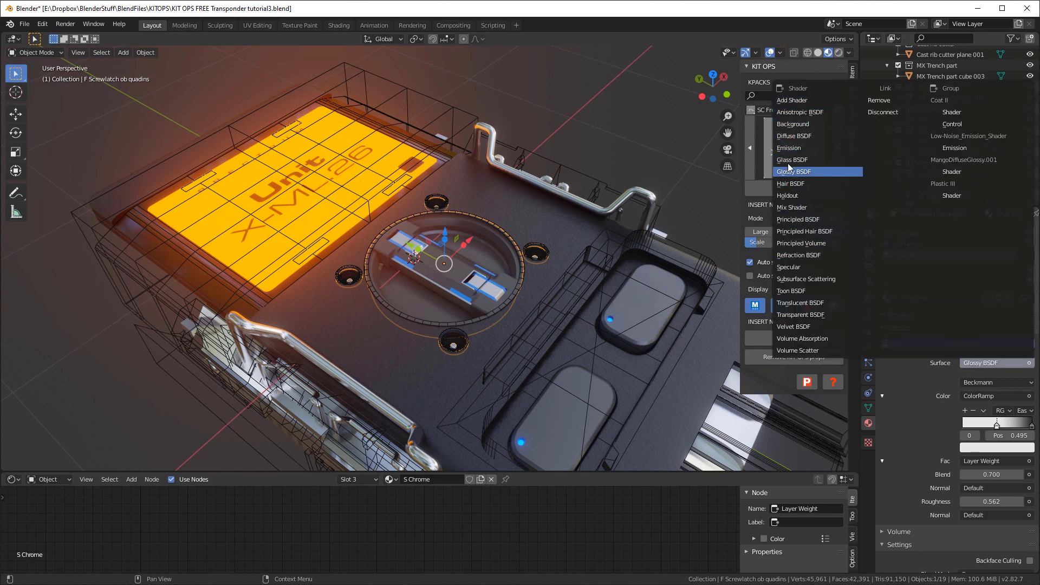
pyautogui.click(802, 219)
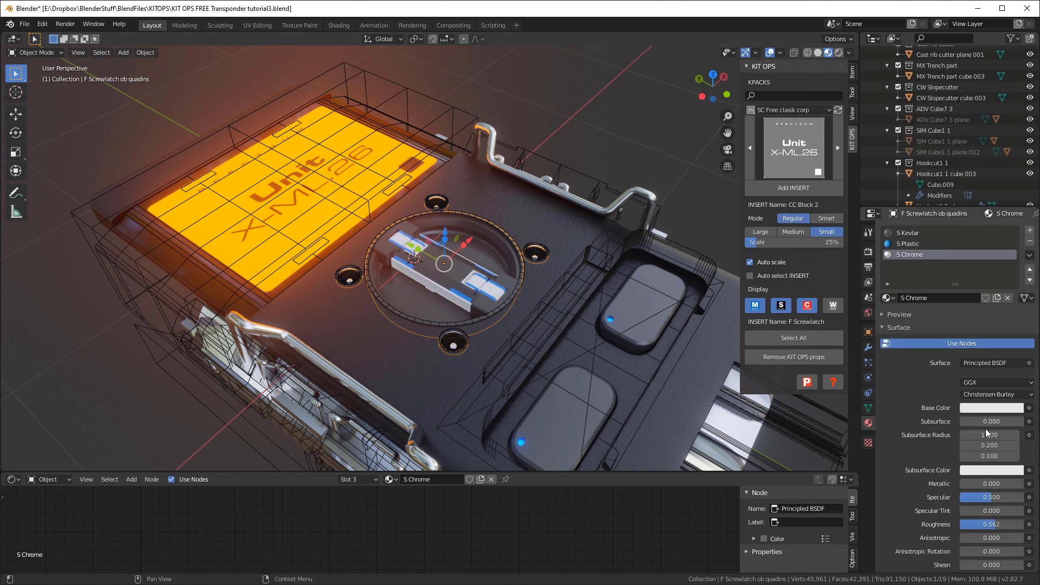
pyautogui.moveTo(975, 483); pyautogui.dragTo(1038, 483)
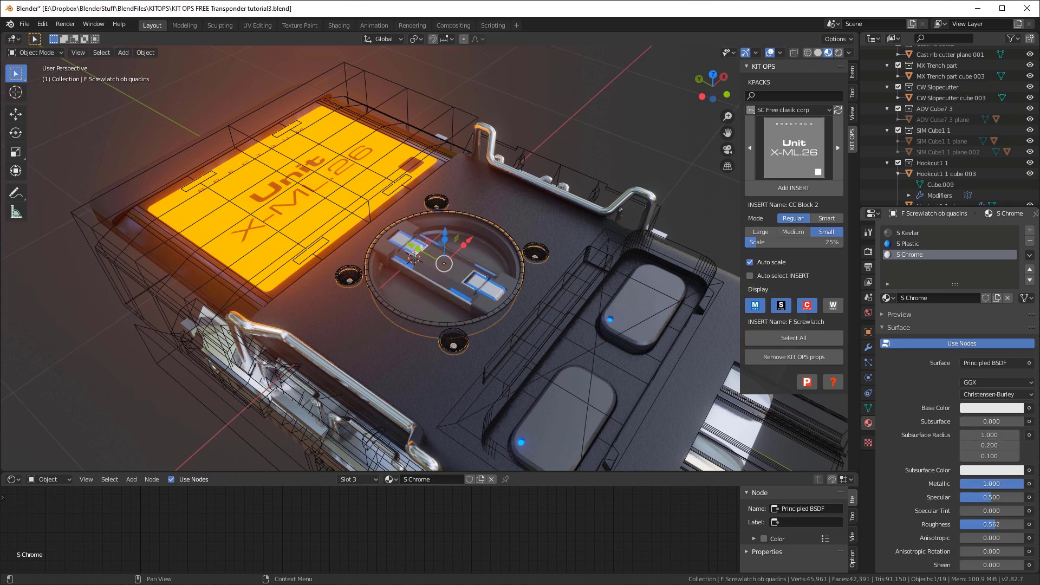
pyautogui.moveTo(986, 524); pyautogui.dragTo(975, 523)
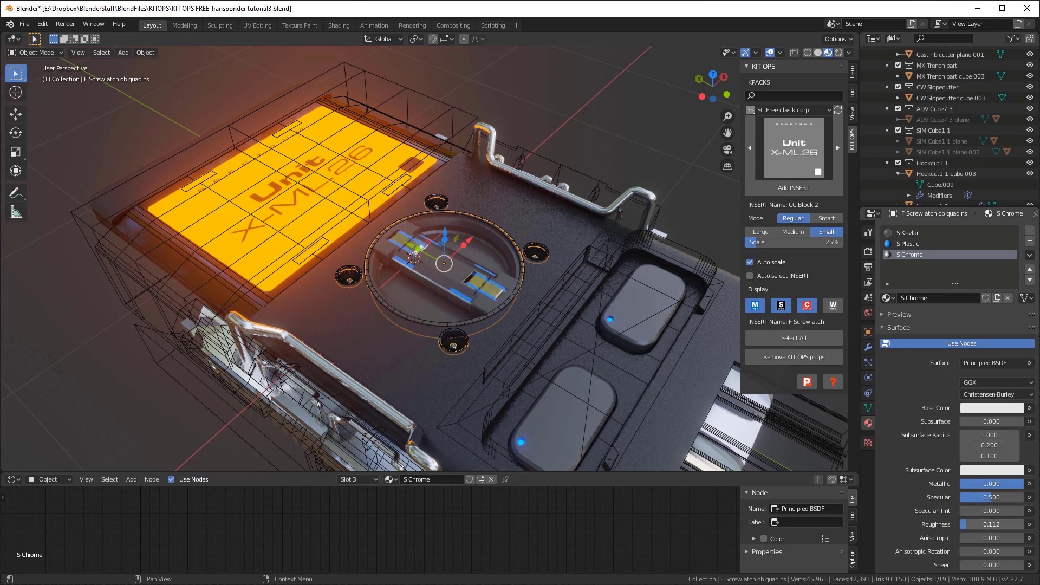
# Add the CC Model decal to the body between the two buttons and the end clip, and scale it up
pyautogui.moveTo(465, 339); pyautogui.dragTo(550, 271, button='middle')
pyautogui.click(551, 271)
pyautogui.click(800, 148)
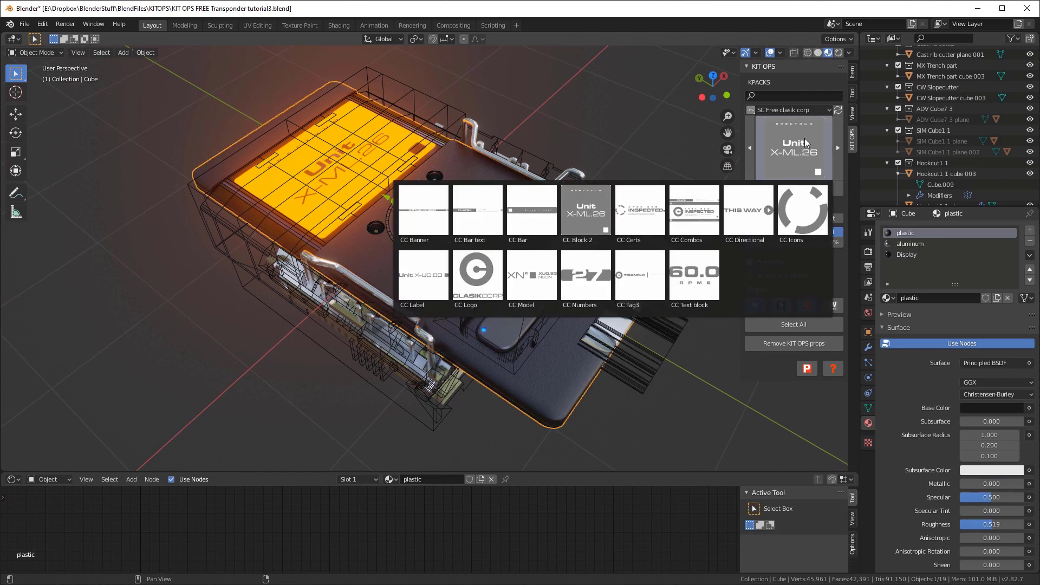
pyautogui.click(529, 283)
pyautogui.click(788, 187)
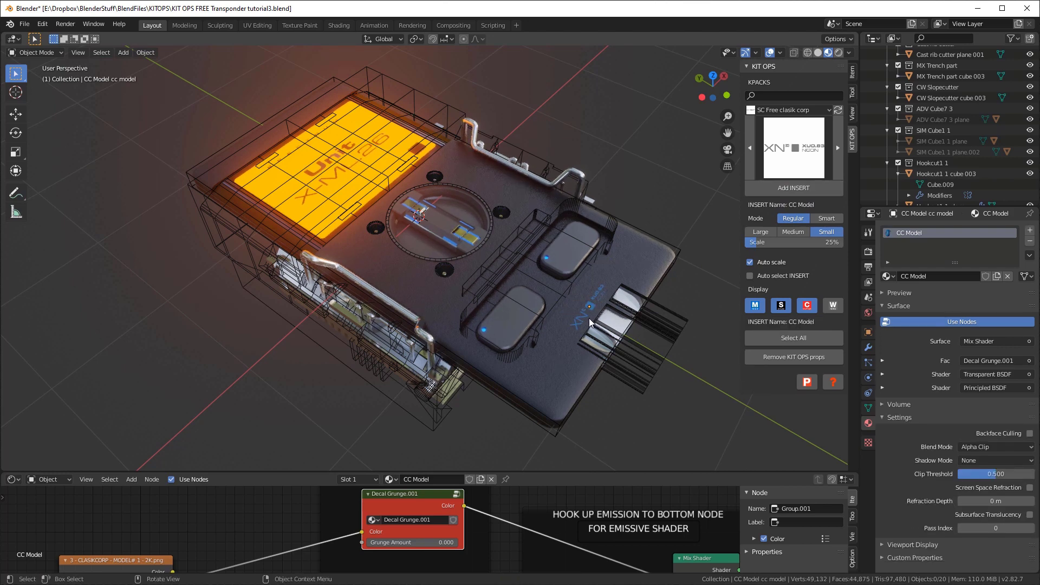
pyautogui.click(589, 317)
pyautogui.press('s')
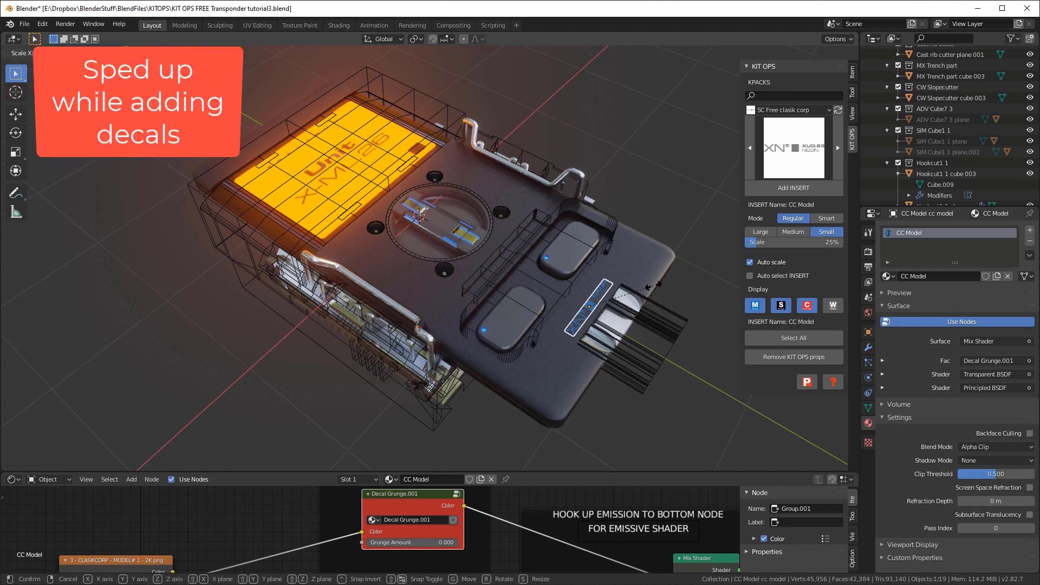
pyautogui.click(653, 285)
# Hide the viewport overlays, place the CC Label decal in the recess behind the buttons and rotate it about Z to follow the recess
pyautogui.click(769, 53)
pyautogui.scroll(-5, 544, 531)
pyautogui.moveTo(543, 472); pyautogui.dragTo(541, 432)
pyautogui.moveTo(509, 314); pyautogui.dragTo(488, 263, button='middle')
pyautogui.click(790, 154)
pyautogui.click(424, 281)
pyautogui.click(791, 188)
pyautogui.click(485, 252)
pyautogui.press('r')
pyautogui.press('z')
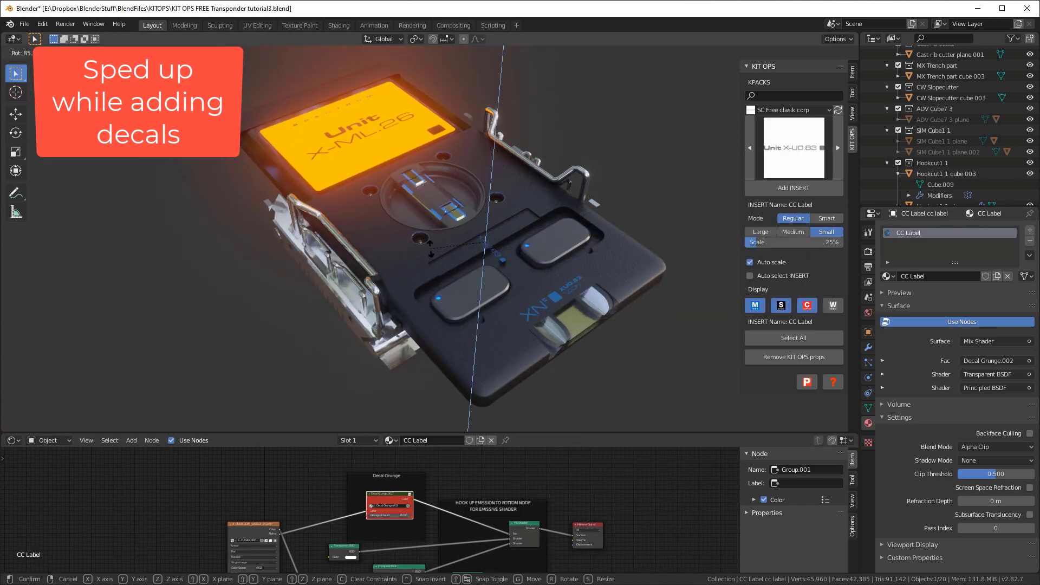
pyautogui.click(444, 228)
# Scale the CC Label decal to about 0.41 and center it in the recess at X 0 m, shifted about 0.01 m along Y
pyautogui.scroll(2, 487, 244)
pyautogui.press('s')
pyautogui.click(621, 248)
pyautogui.click(852, 71)
pyautogui.press('BackSpace')
pyautogui.moveTo(497, 222); pyautogui.dragTo(494, 219)
pyautogui.scroll(-1, 494, 219)
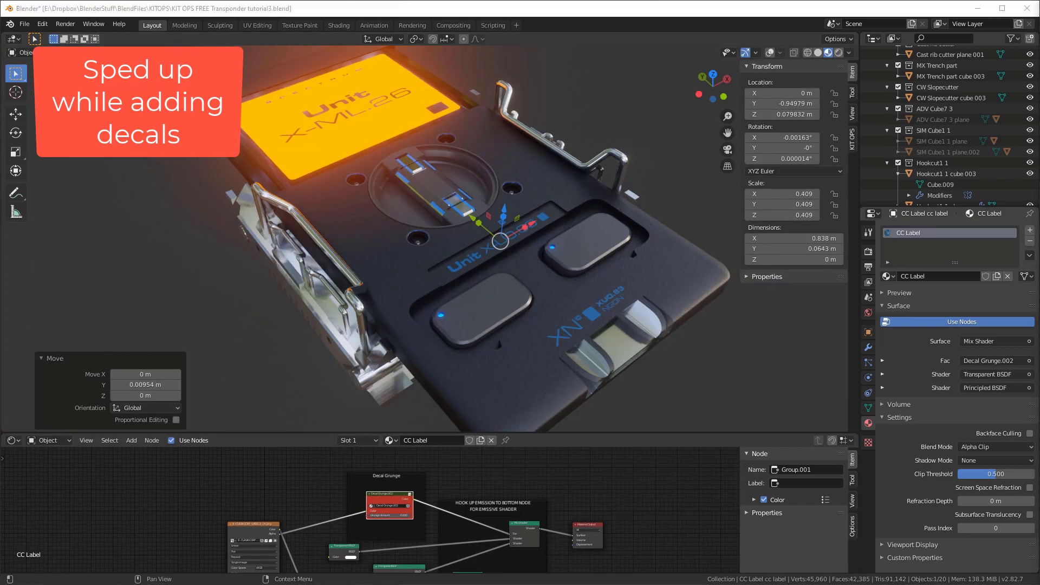
# Add the CC Bar text decal to the body's border along the outer edge of the orange display
pyautogui.moveTo(428, 142); pyautogui.dragTo(658, 355, button='middle')
pyautogui.click(547, 233)
pyautogui.click(852, 139)
pyautogui.click(807, 148)
pyautogui.click(487, 213)
pyautogui.click(807, 188)
pyautogui.scroll(2, 492, 174)
pyautogui.click(303, 260)
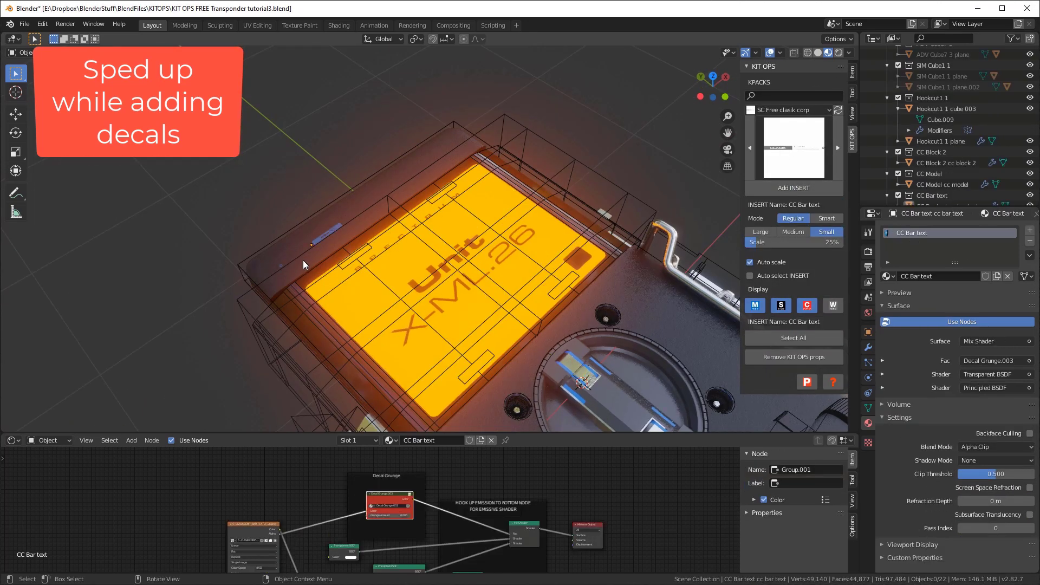
# Enlarge the CC Bar text decal, rotate it 180° about Z and move it along the display's outer border
pyautogui.click(327, 234)
pyautogui.press('s')
pyautogui.click(351, 217)
pyautogui.press('r')
pyautogui.press('z')
pyautogui.press('1')
pyautogui.press('8')
pyautogui.press('0')
pyautogui.press('Return')
pyautogui.moveTo(342, 223); pyautogui.dragTo(375, 198)
pyautogui.click(244, 179)
# Brighten the blue color of the CC Model decal beside the buttons by raising its value in the Decal Color node
pyautogui.scroll(-3, 563, 329)
pyautogui.keyDown('shift'); pyautogui.moveTo(563, 329); pyautogui.dragTo(436, 204, button='middle'); pyautogui.keyUp('shift')
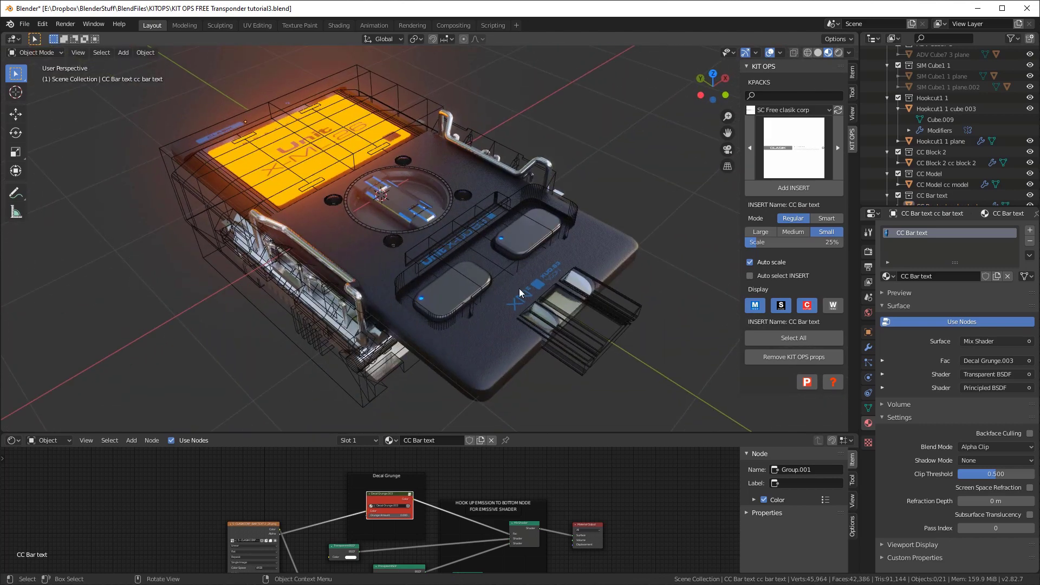
pyautogui.click(534, 283)
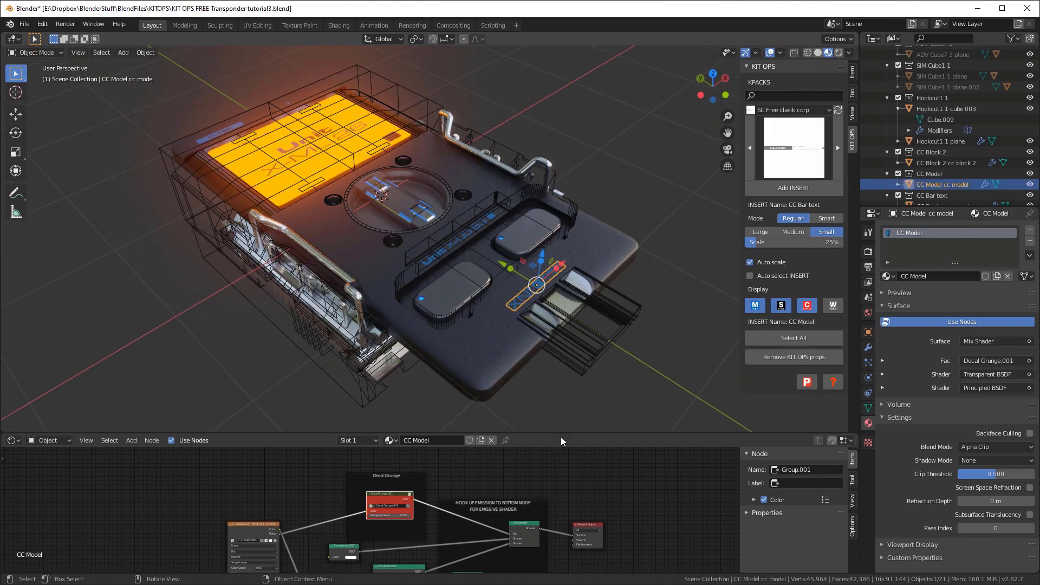
pyautogui.moveTo(554, 434); pyautogui.dragTo(515, 364)
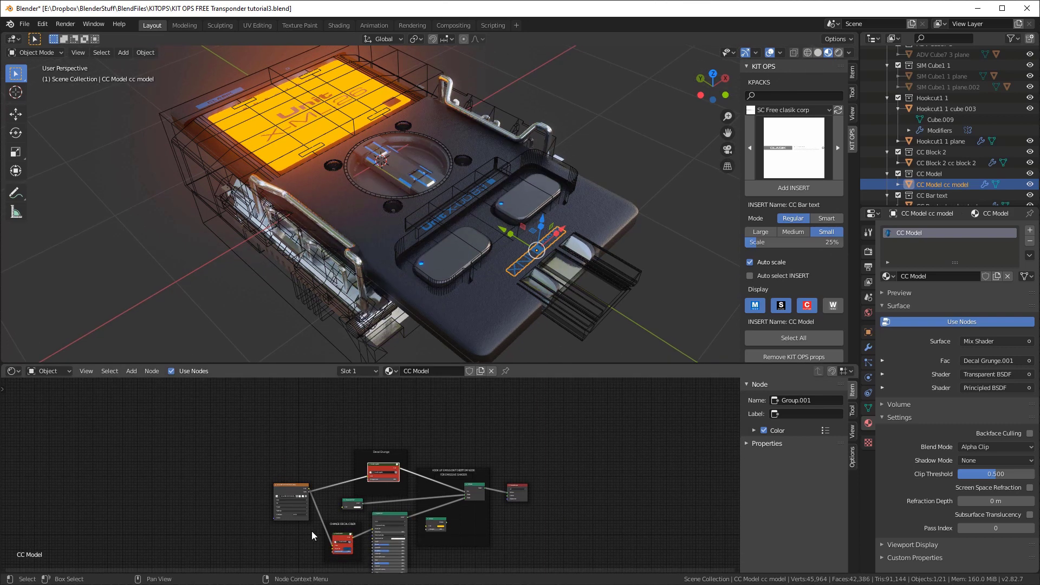
pyautogui.scroll(4, 349, 500)
pyautogui.scroll(2, 359, 539)
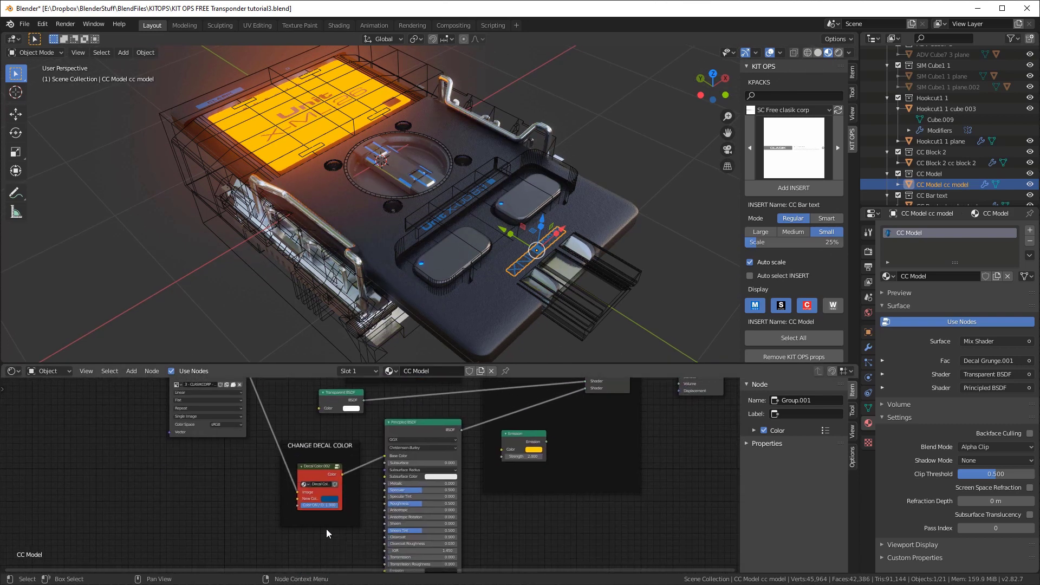
pyautogui.scroll(2, 319, 506)
pyautogui.click(318, 510)
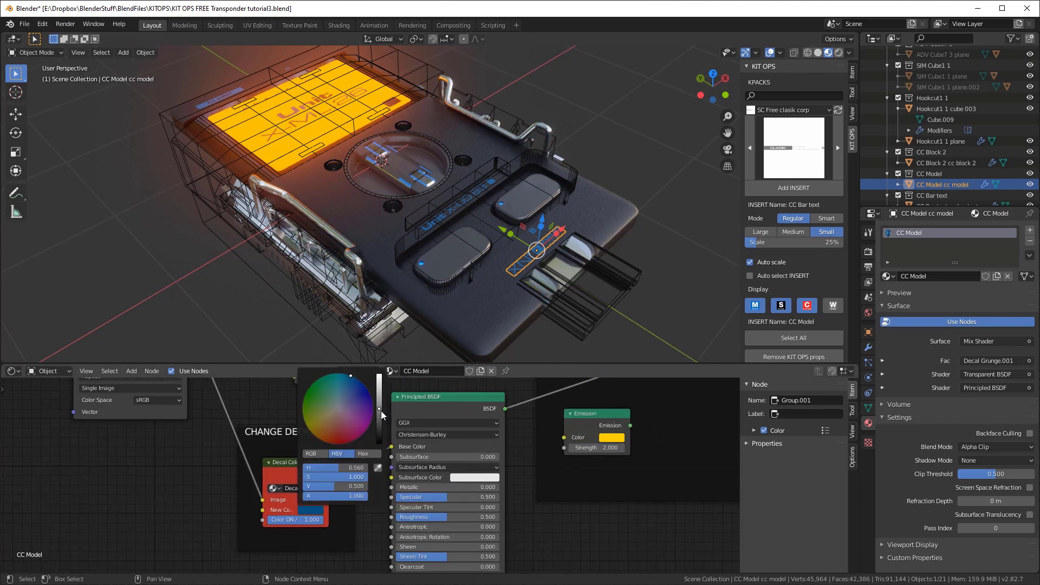
pyautogui.moveTo(379, 408)
pyautogui.mouseDown()
pyautogui.moveTo(379, 375)
pyautogui.moveTo(379, 397)
pyautogui.mouseUp()
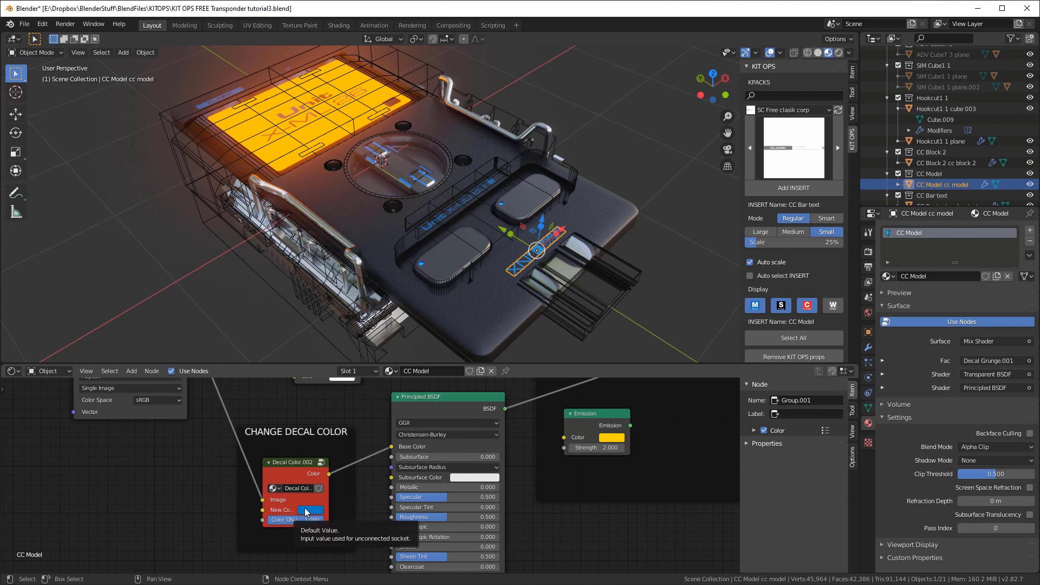
# Give the Unit X-U0.83 label decal and the CC Bar text decal the same brighter blue as the CC Model decal
pyautogui.click(468, 202)
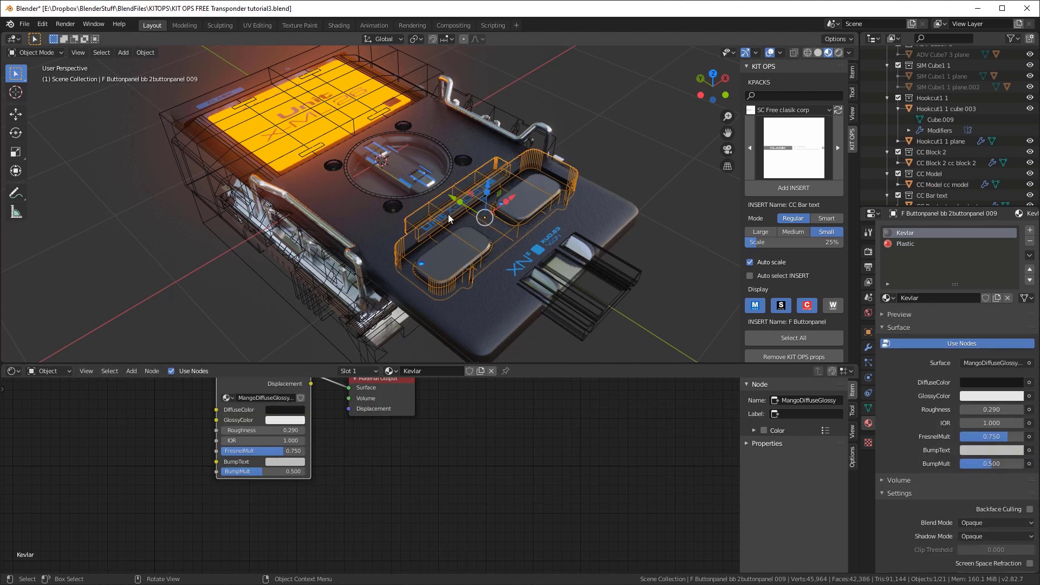
pyautogui.scroll(5, 448, 214)
pyautogui.click(468, 244)
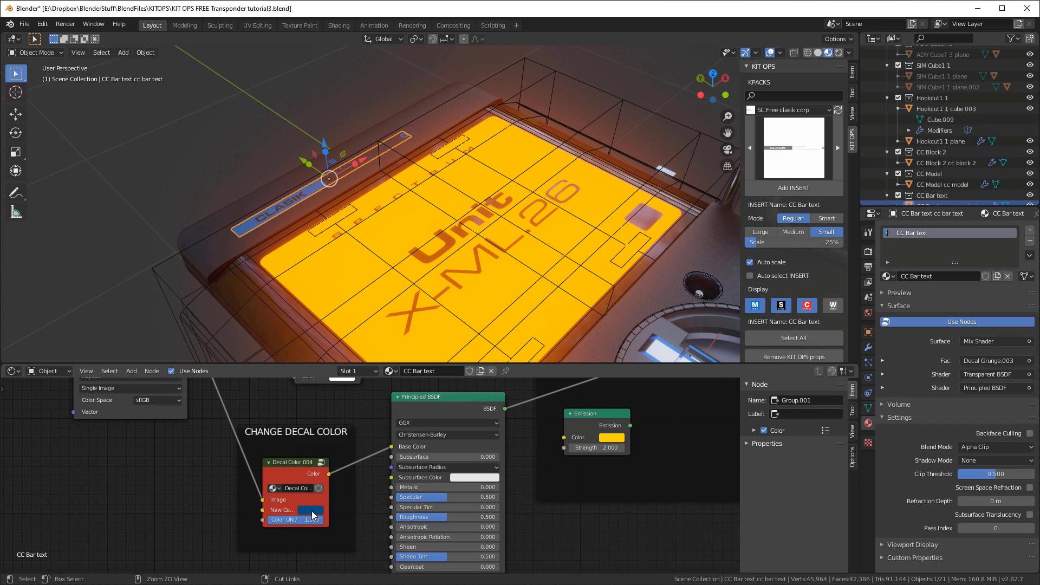
pyautogui.scroll(-6, 573, 219)
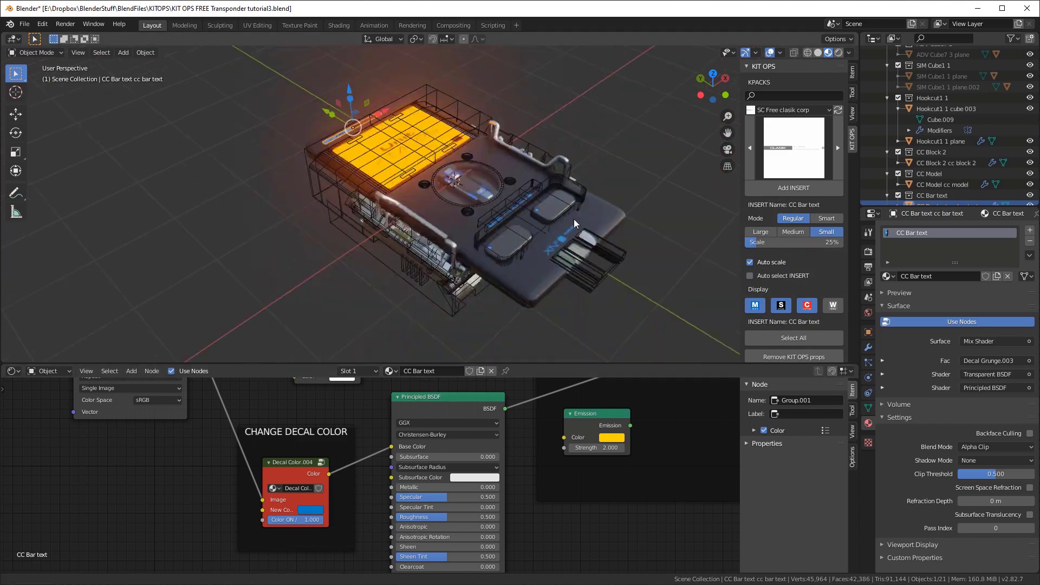
# Add the CC Certs decal to the side face of the aluminum block, above the vent slots
pyautogui.moveTo(574, 218); pyautogui.dragTo(601, 190, button='middle')
pyautogui.scroll(5, 403, 211)
pyautogui.moveTo(470, 189)
pyautogui.mouseDown(button='middle')
pyautogui.moveTo(521, 180)
pyautogui.moveTo(479, 177)
pyautogui.mouseUp(button='middle')
pyautogui.click(480, 178)
pyautogui.click(791, 153)
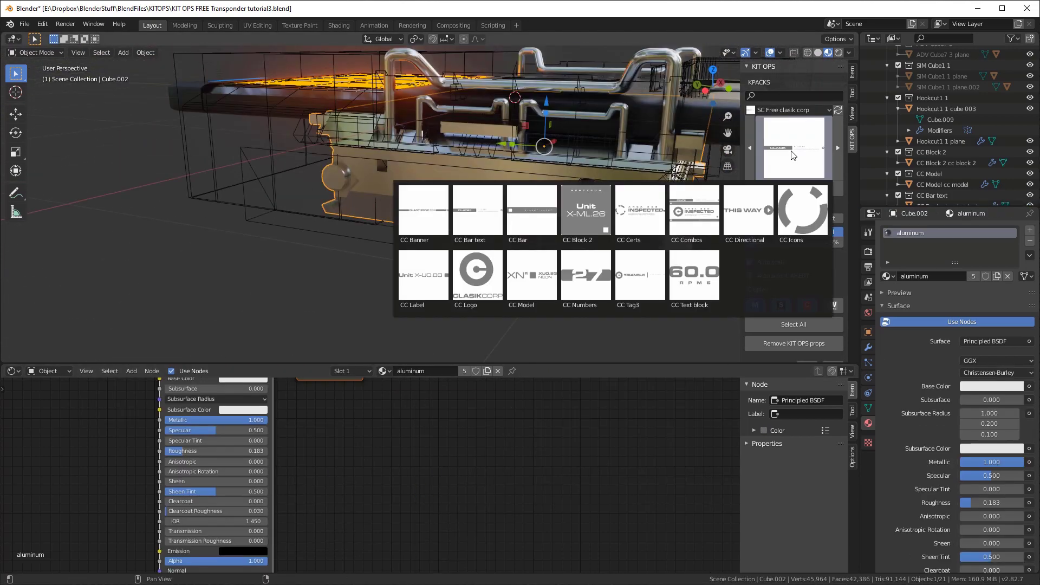
pyautogui.click(638, 215)
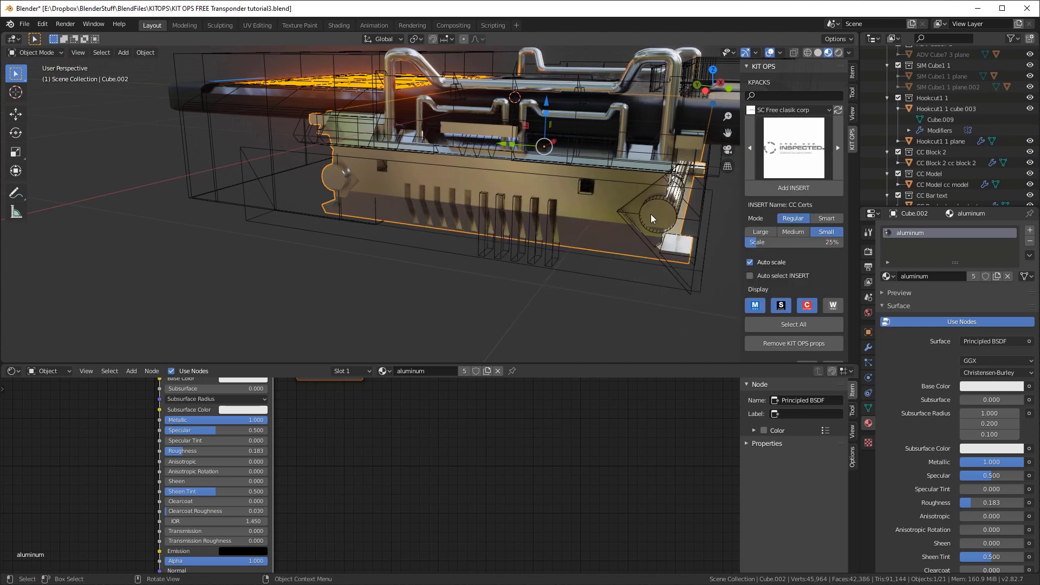
pyautogui.click(796, 188)
pyautogui.click(423, 172)
# Enlarge the CC Certs decal and move it about 0.025 m along Y on the aluminum side
pyautogui.press('s')
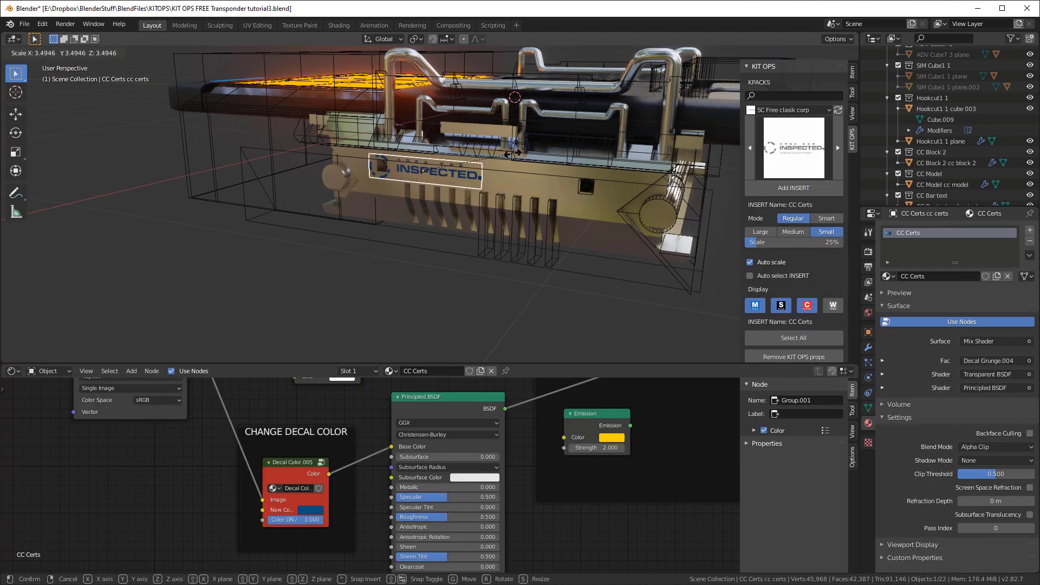
pyautogui.click(512, 155)
pyautogui.moveTo(382, 167); pyautogui.dragTo(409, 169)
pyautogui.press('s')
pyautogui.click(420, 170)
# Change the CC Certs decal color to white by removing its saturation and raising its value to full
pyautogui.click(314, 510)
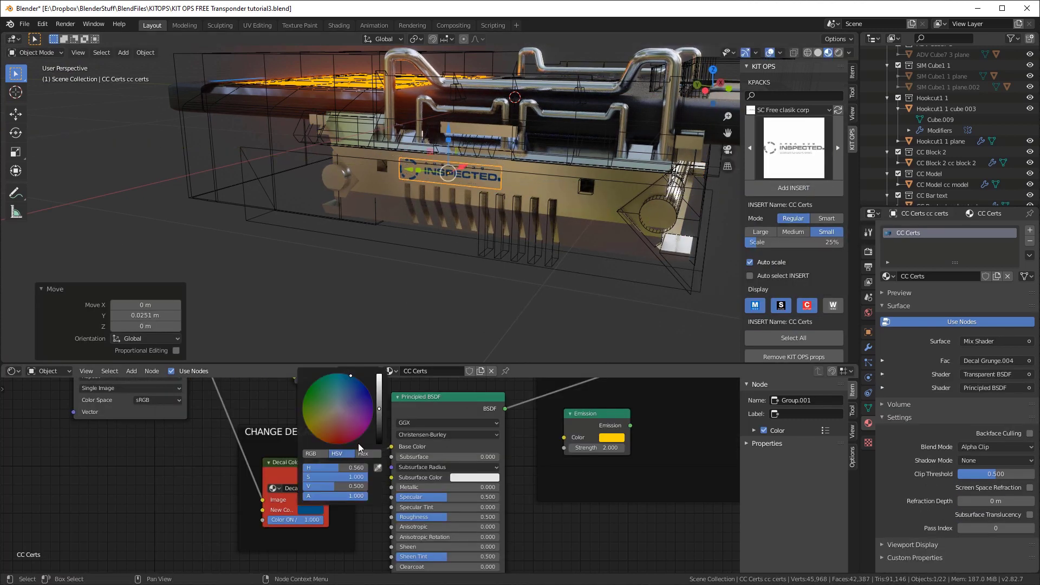
pyautogui.moveTo(325, 477); pyautogui.dragTo(271, 477)
pyautogui.moveTo(325, 486); pyautogui.dragTo(362, 486)
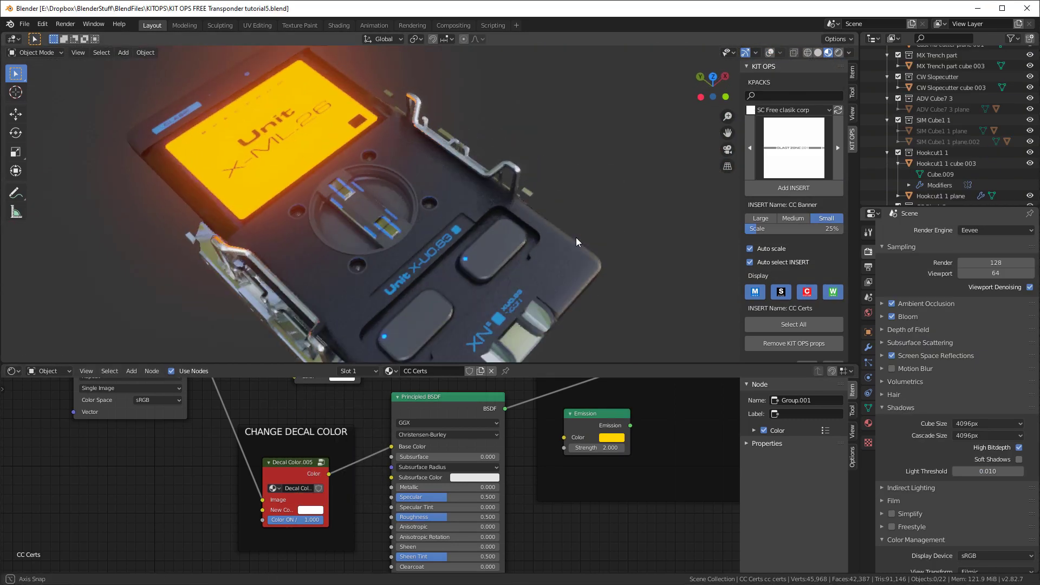
# Add the CC Icons ring decal to the main body near the buttons
pyautogui.moveTo(576, 237); pyautogui.dragTo(605, 207, button='middle')
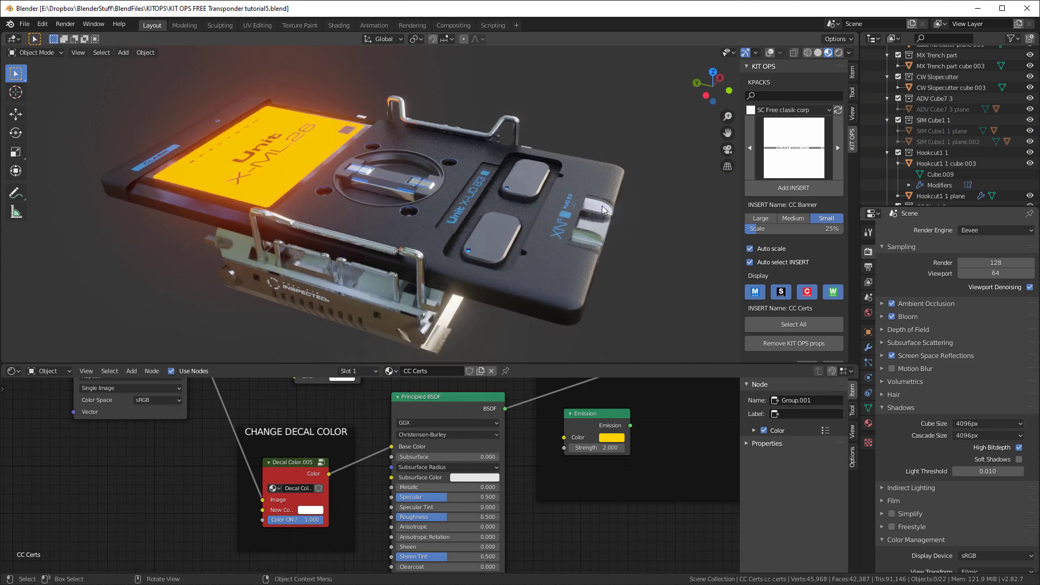
pyautogui.click(794, 155)
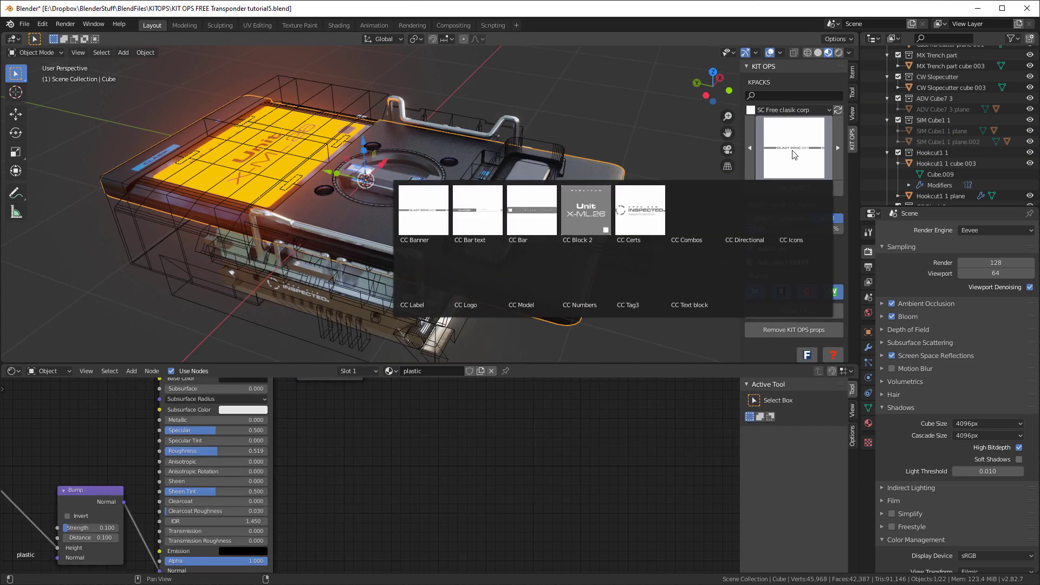
pyautogui.click(807, 222)
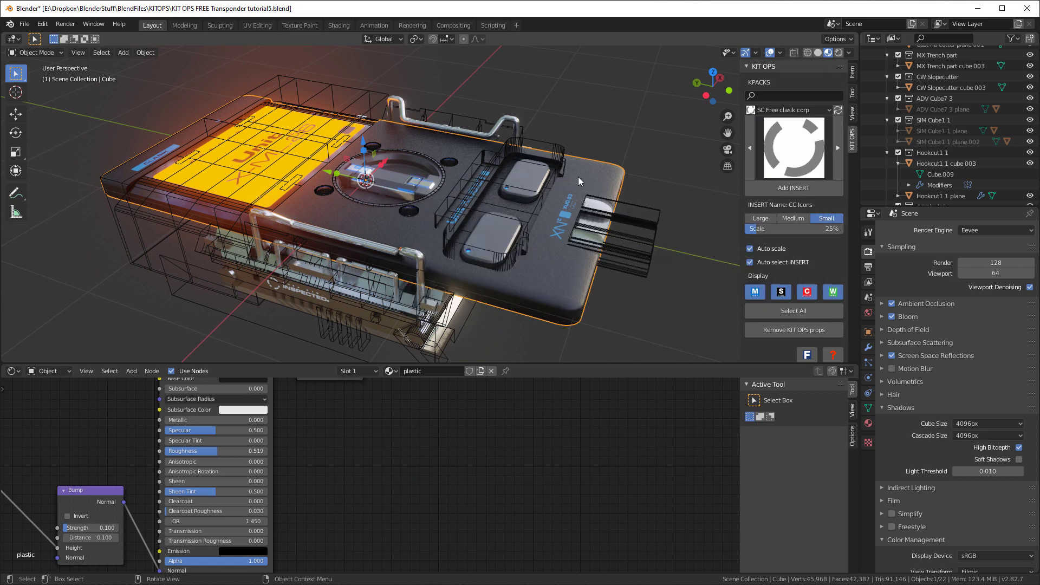
pyautogui.moveTo(578, 177); pyautogui.dragTo(566, 184, button='middle')
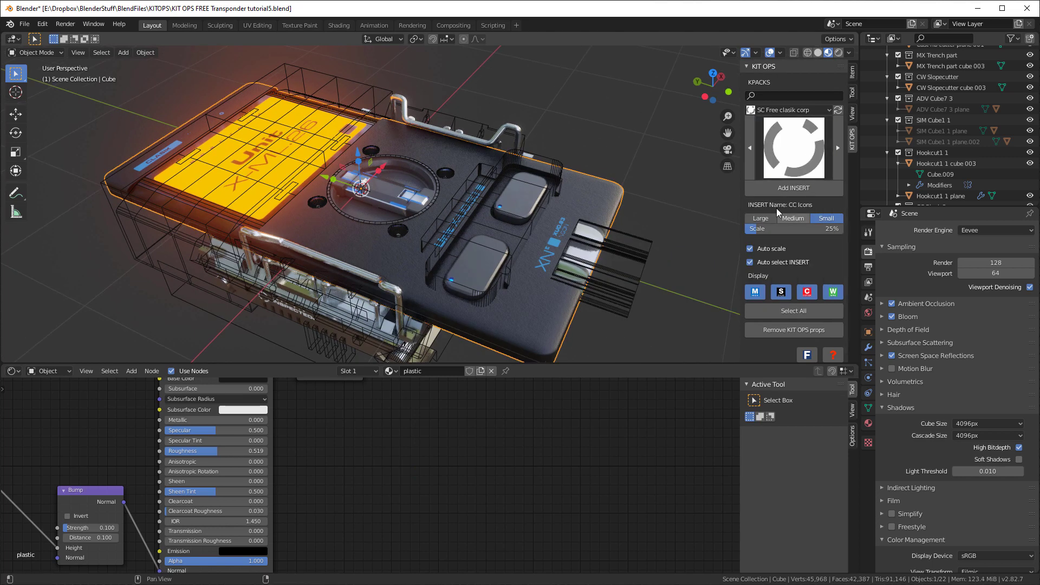
pyautogui.click(792, 188)
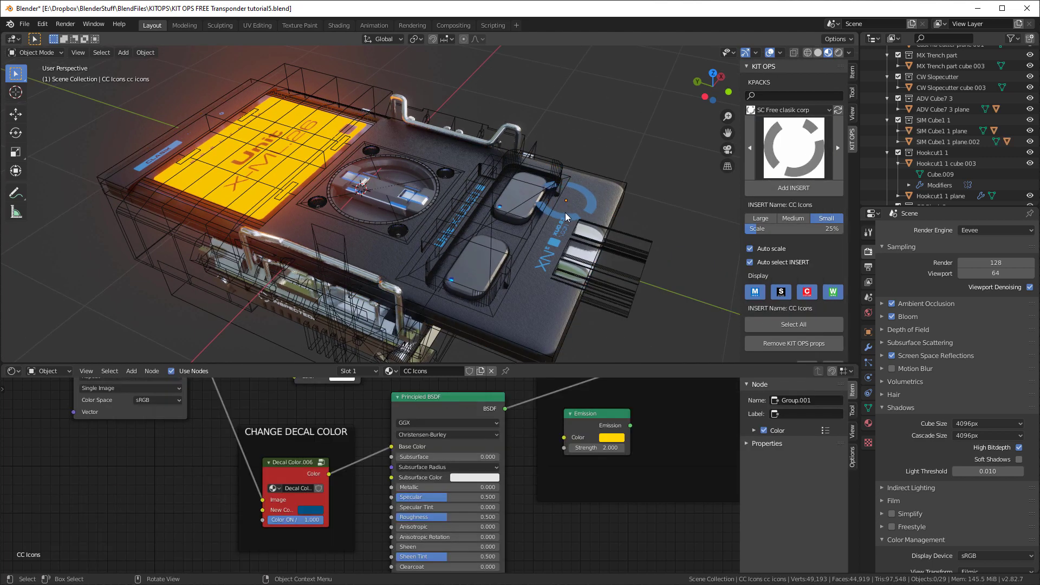
# Move the CC Icons decal 0.357 m along Y over the far button and scale it to 0.525
pyautogui.press('g')
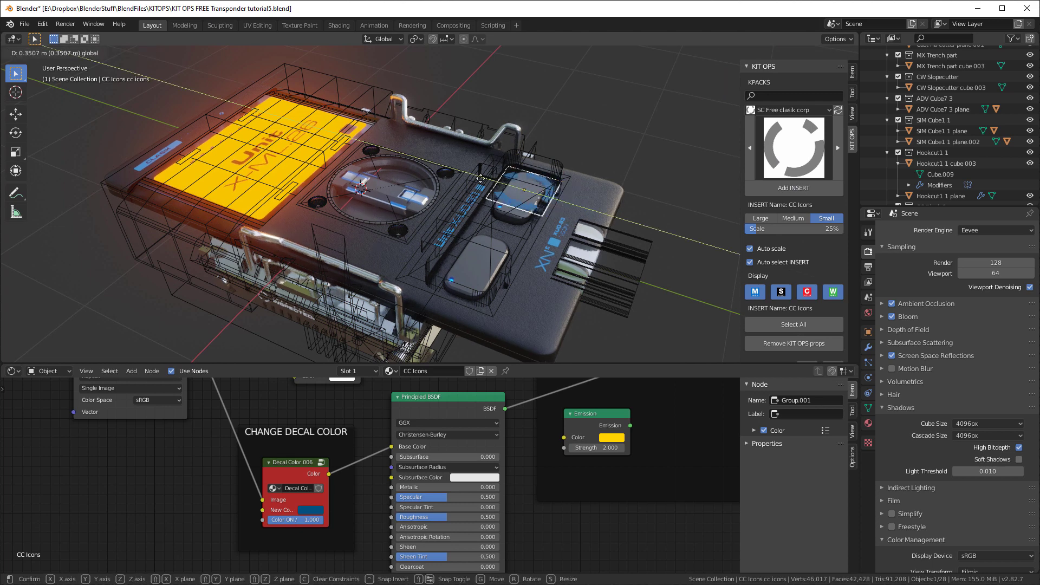
pyautogui.click(481, 178)
pyautogui.press('s')
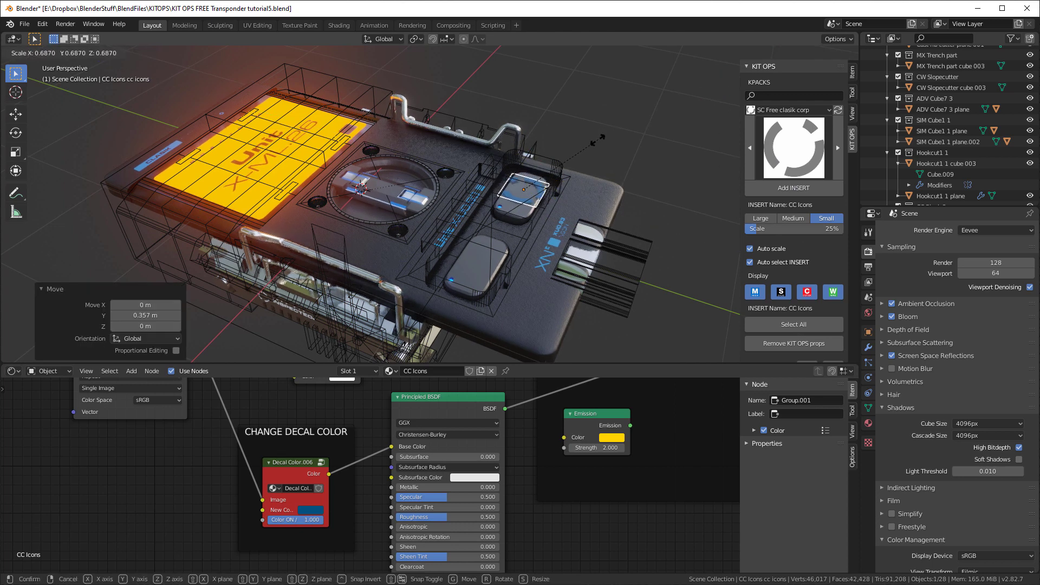
pyautogui.click(579, 148)
# Lower the CC Icons decal toward the far button's surface and shift it -0.0453 m along X to center it
pyautogui.scroll(3, 527, 189)
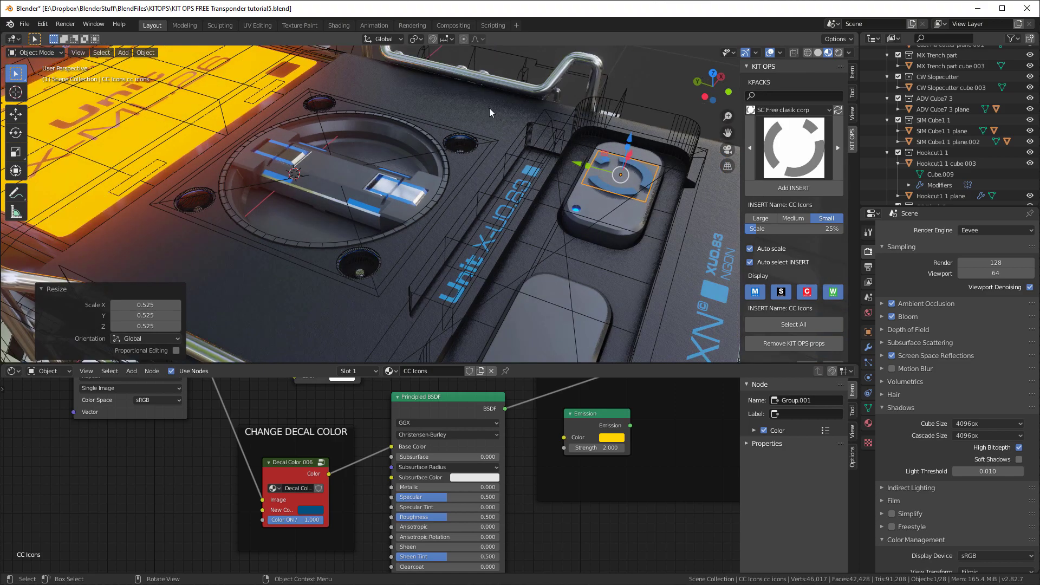
pyautogui.moveTo(489, 108); pyautogui.dragTo(547, 145, button='middle')
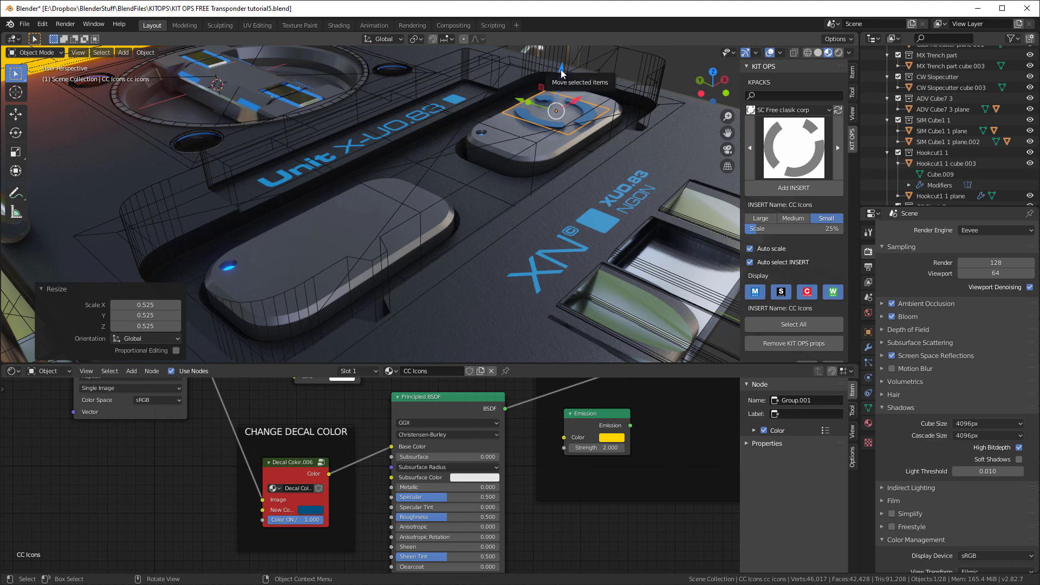
pyautogui.moveTo(561, 71); pyautogui.dragTo(561, 81)
pyautogui.moveTo(570, 182); pyautogui.dragTo(575, 207, button='middle')
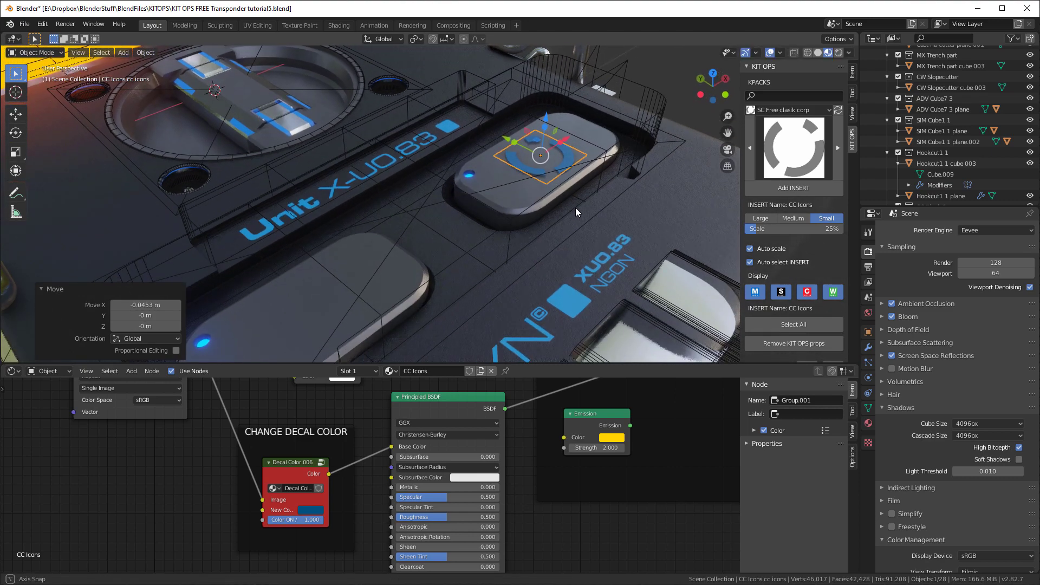
# Set the CC Icons decal material's blend mode to Alpha Blend
pyautogui.click(869, 423)
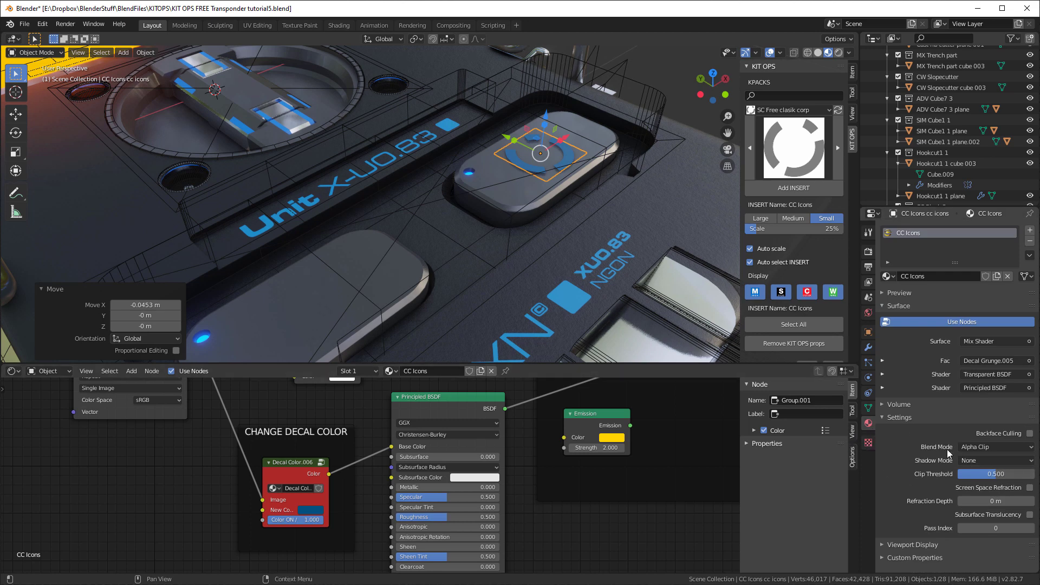
pyautogui.click(976, 448)
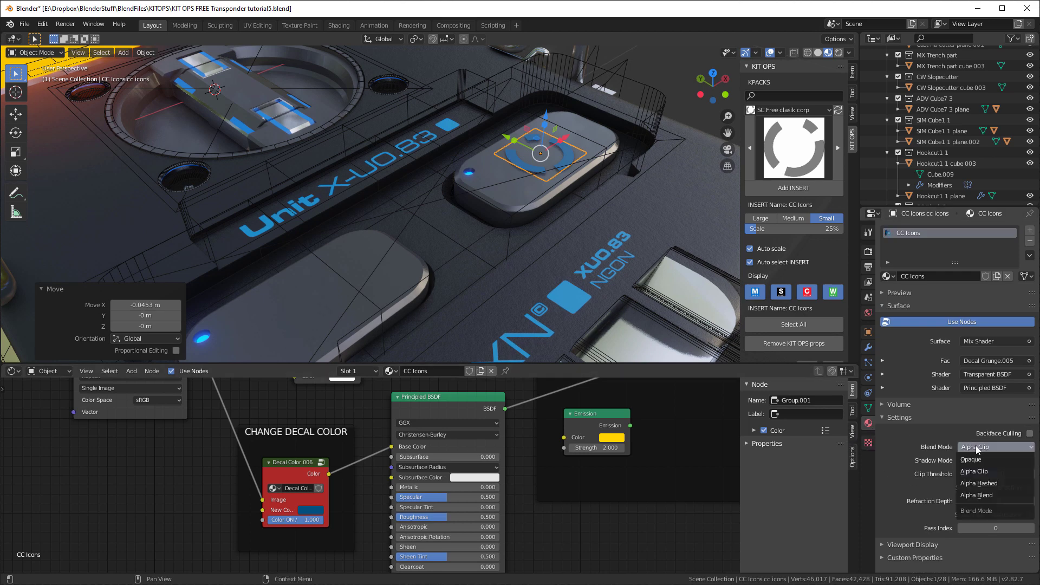
pyautogui.click(981, 495)
pyautogui.moveTo(520, 179); pyautogui.dragTo(538, 151, button='middle')
pyautogui.moveTo(509, 155); pyautogui.dragTo(543, 222, button='middle')
pyautogui.scroll(1, 582, 117)
pyautogui.scroll(-1, 582, 118)
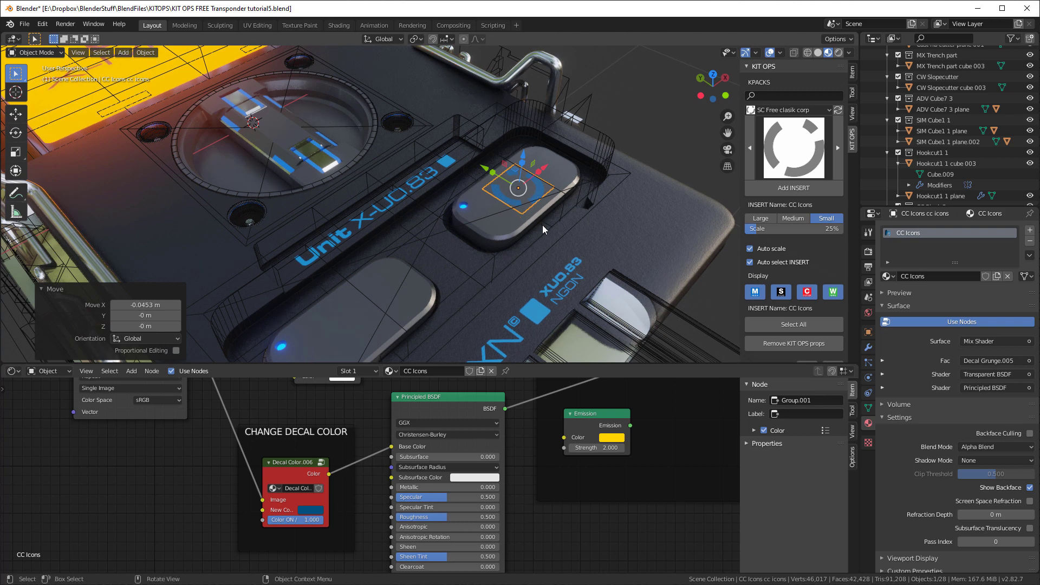
# Set the CC Model decal material's blend mode to Alpha Blend
pyautogui.click(567, 277)
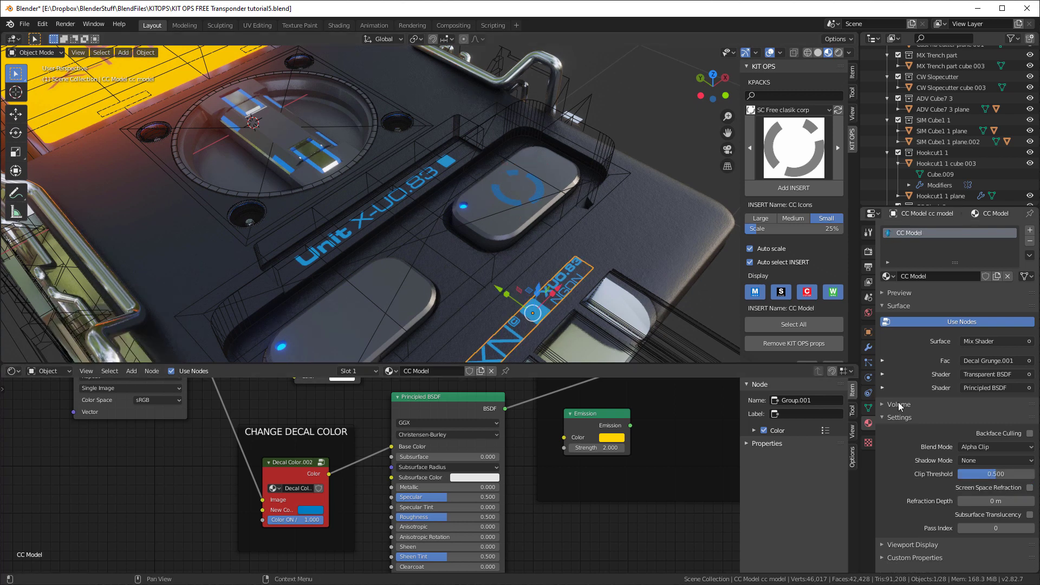
pyautogui.click(999, 447)
pyautogui.click(986, 496)
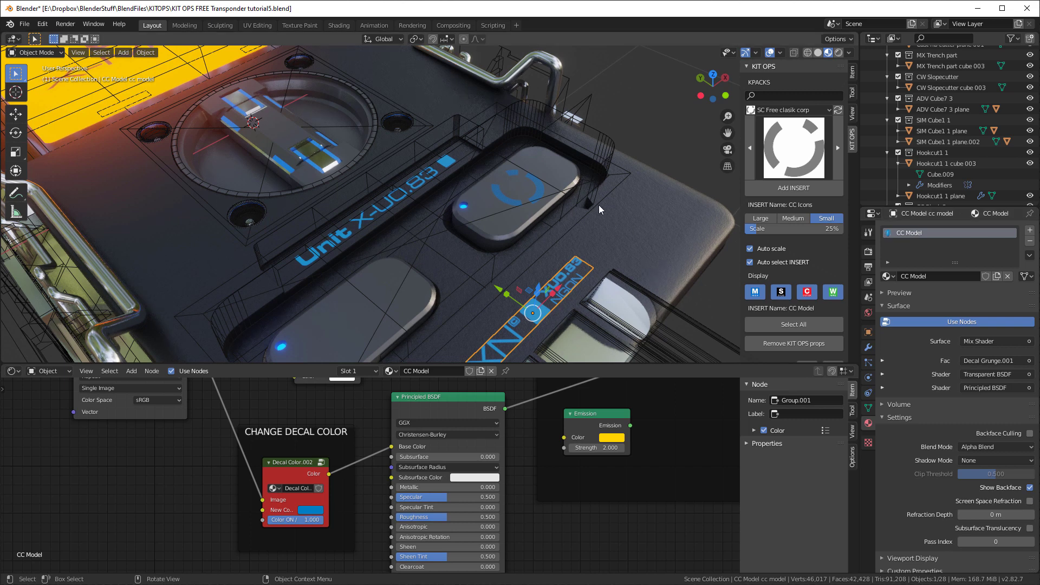
# Copy the CC Model decal's brighter blue to the CC Icons decal's color
pyautogui.click(542, 198)
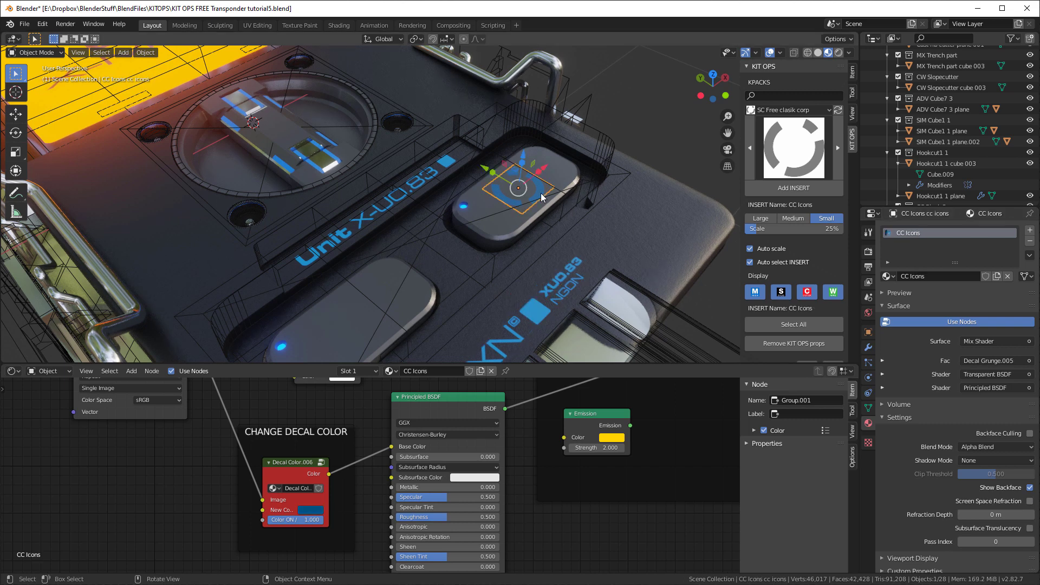
pyautogui.click(563, 278)
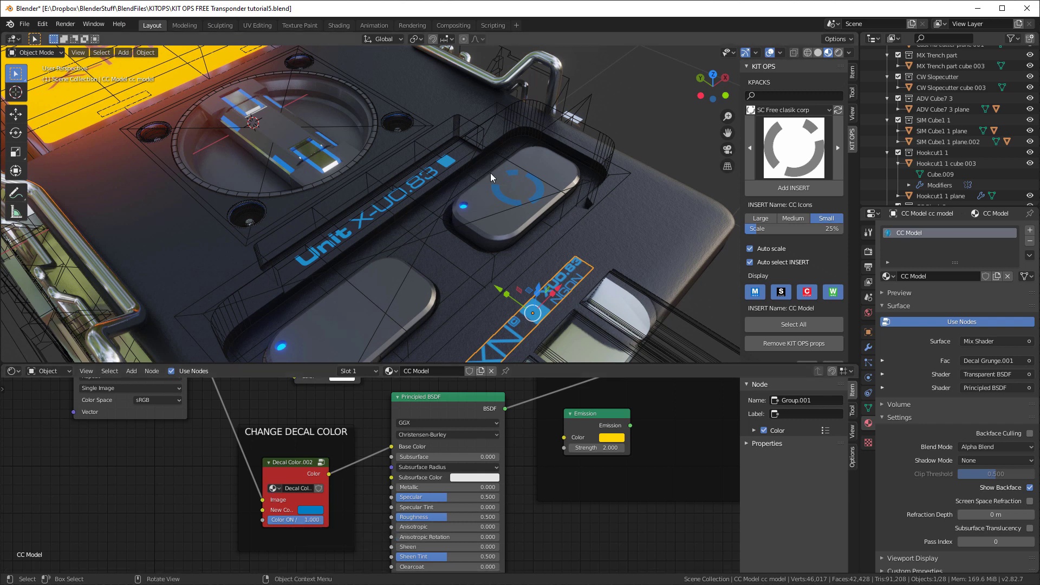
pyautogui.click(540, 199)
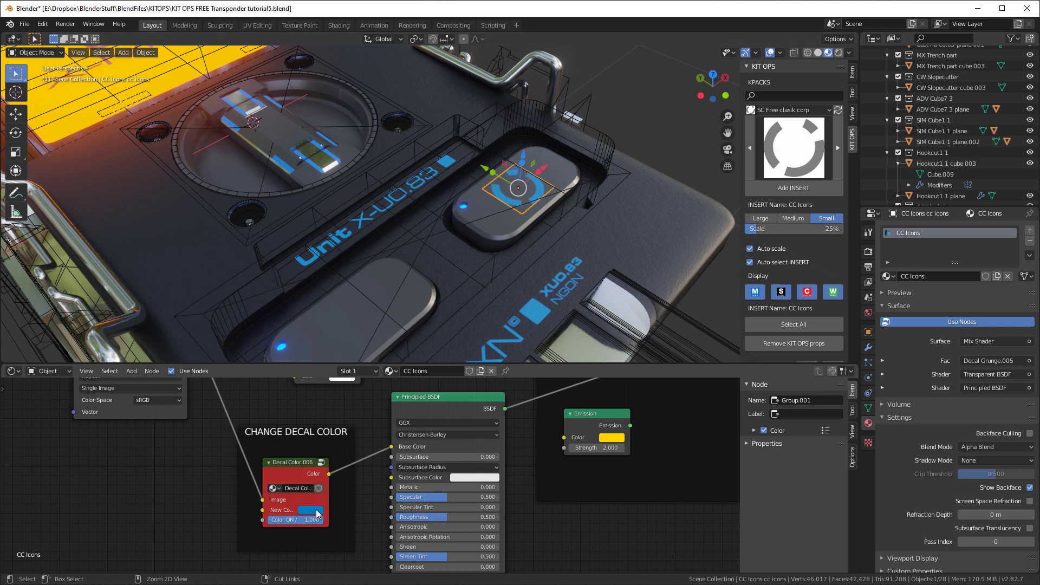
# Duplicate the CC Icons decal -0.919 m along X onto the other button
pyautogui.scroll(-2, 592, 165)
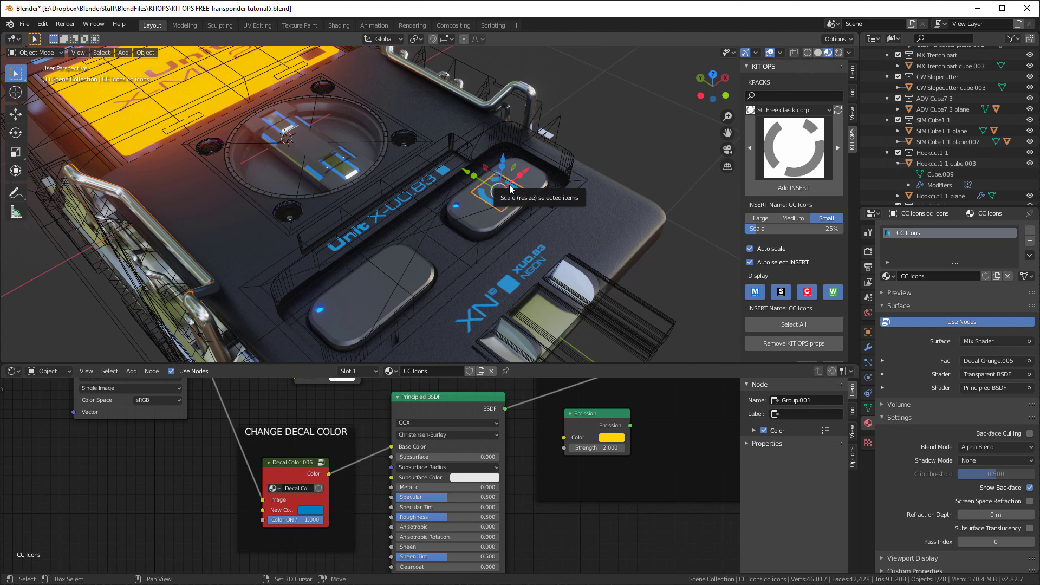
pyautogui.hotkey('shift', 'd')
pyautogui.press('x')
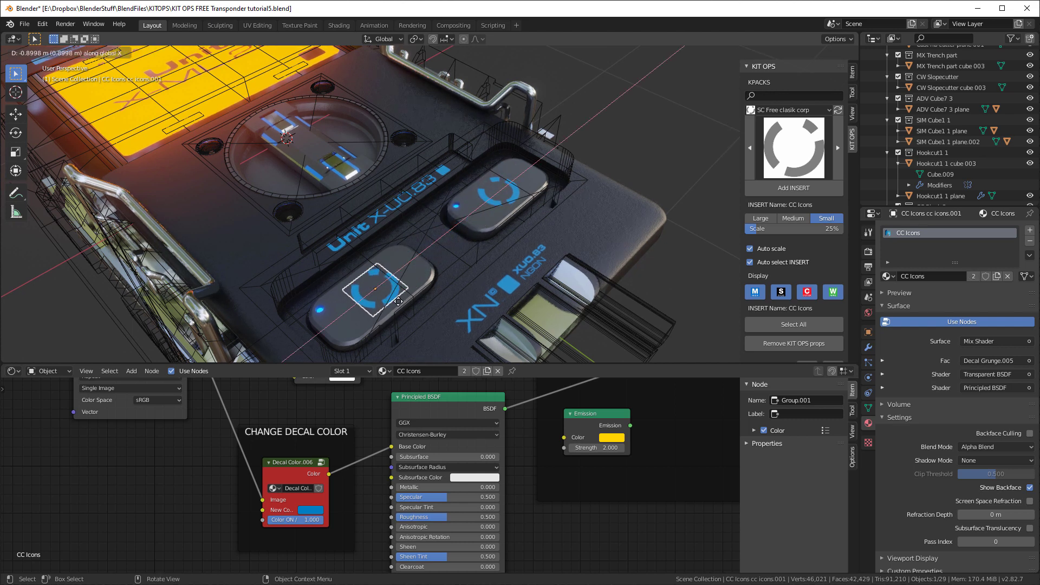
pyautogui.click(396, 303)
pyautogui.moveTo(396, 302); pyautogui.dragTo(636, 154, button='middle')
pyautogui.scroll(3, 459, 305)
pyautogui.scroll(-2, 458, 305)
pyautogui.moveTo(458, 305); pyautogui.dragTo(507, 204, button='middle')
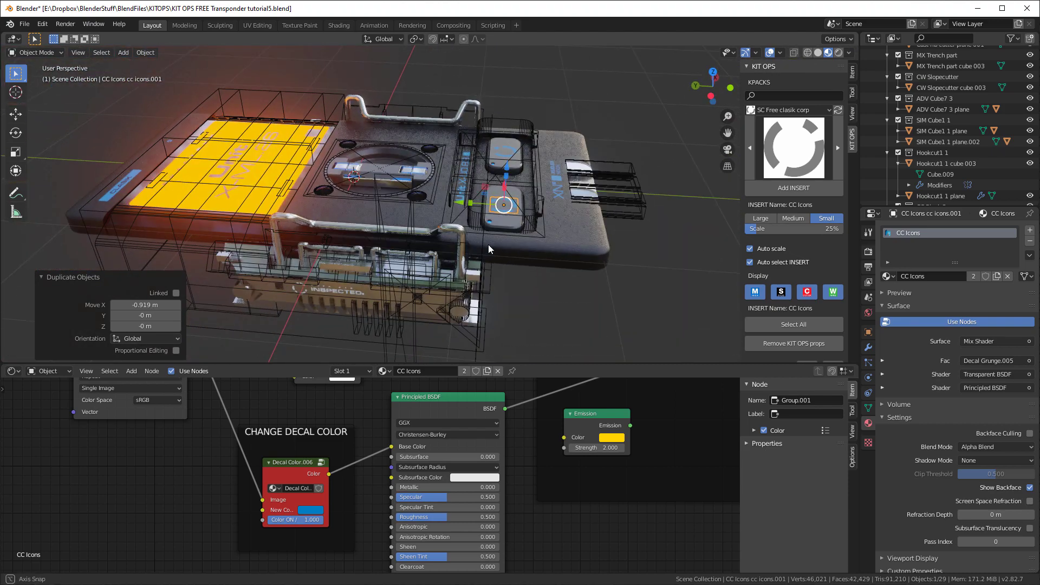
# Rotate the duplicated CC Icons decal about the global Z axis on its button, then deselect it
pyautogui.scroll(2, 524, 154)
pyautogui.moveTo(523, 154); pyautogui.dragTo(633, 275, button='middle')
pyautogui.press('r')
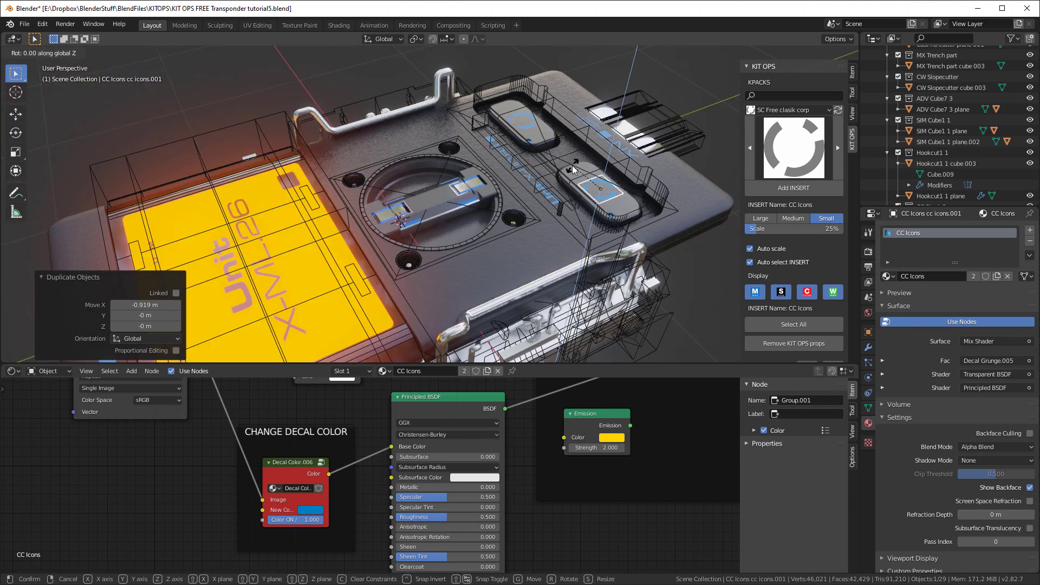
pyautogui.press('z')
pyautogui.click(499, 201)
pyautogui.scroll(-2, 499, 200)
pyautogui.moveTo(499, 200); pyautogui.dragTo(483, 183, button='middle')
pyautogui.click(535, 167)
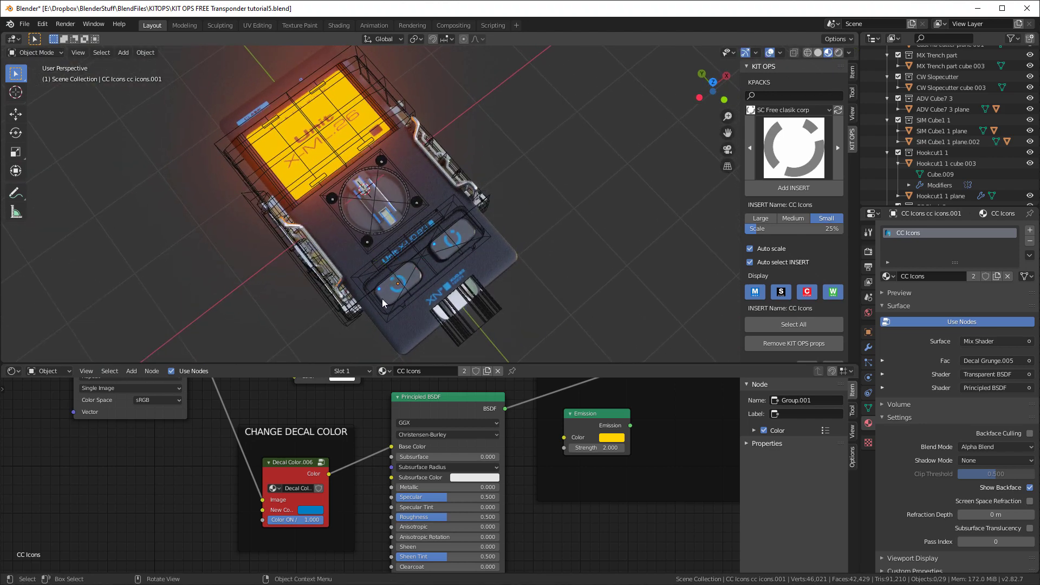
# Insert the CC Certs decal from the SC Free clasik corp pack onto the undecorated slotted side of the aluminum base
pyautogui.scroll(2, 388, 285)
pyautogui.moveTo(395, 273); pyautogui.dragTo(499, 168, button='middle')
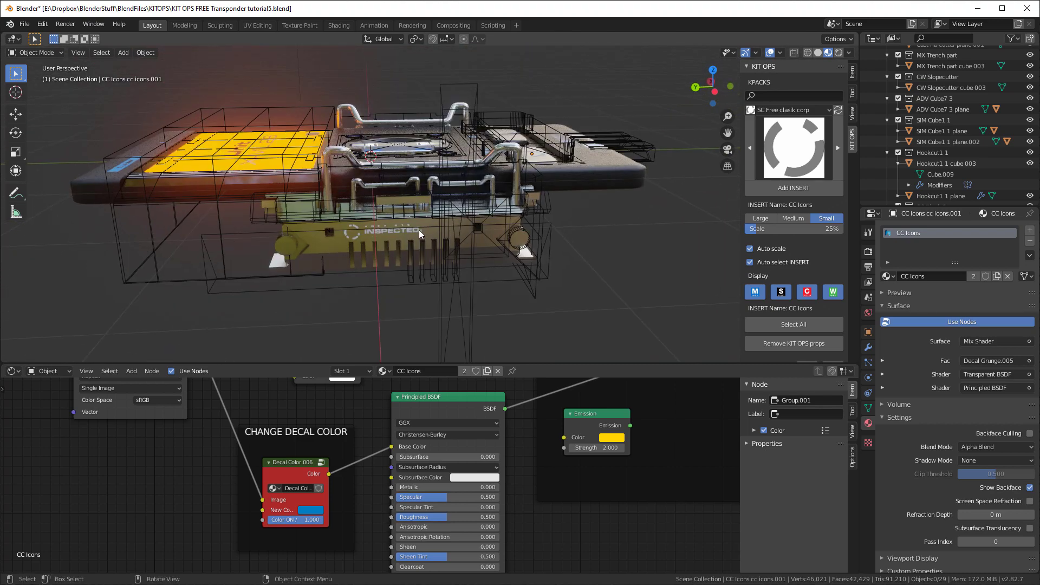
pyautogui.moveTo(412, 229); pyautogui.dragTo(369, 166, button='middle')
pyautogui.scroll(3, 452, 125)
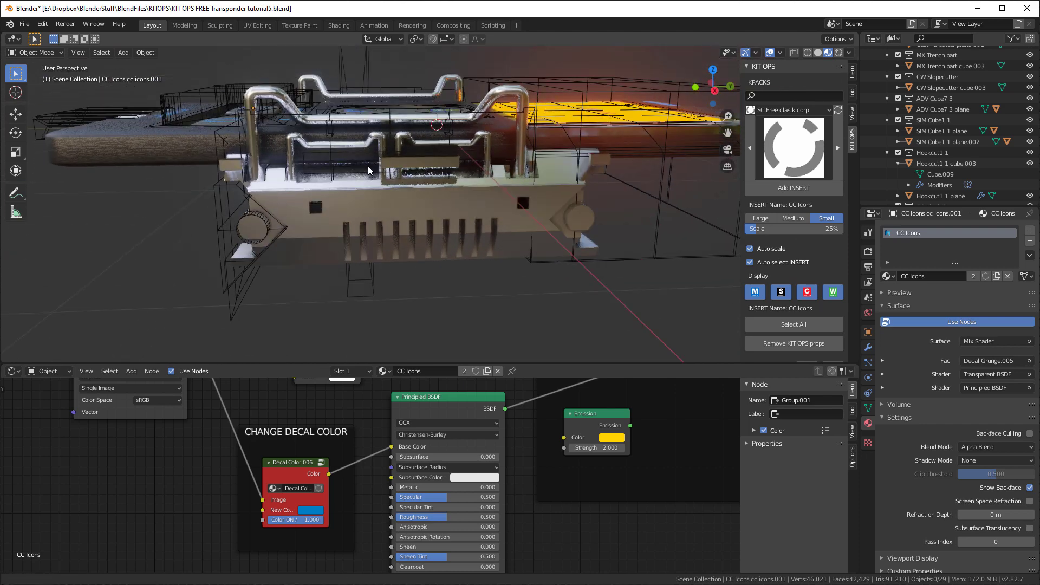
pyautogui.click(760, 111)
pyautogui.click(791, 135)
pyautogui.click(792, 138)
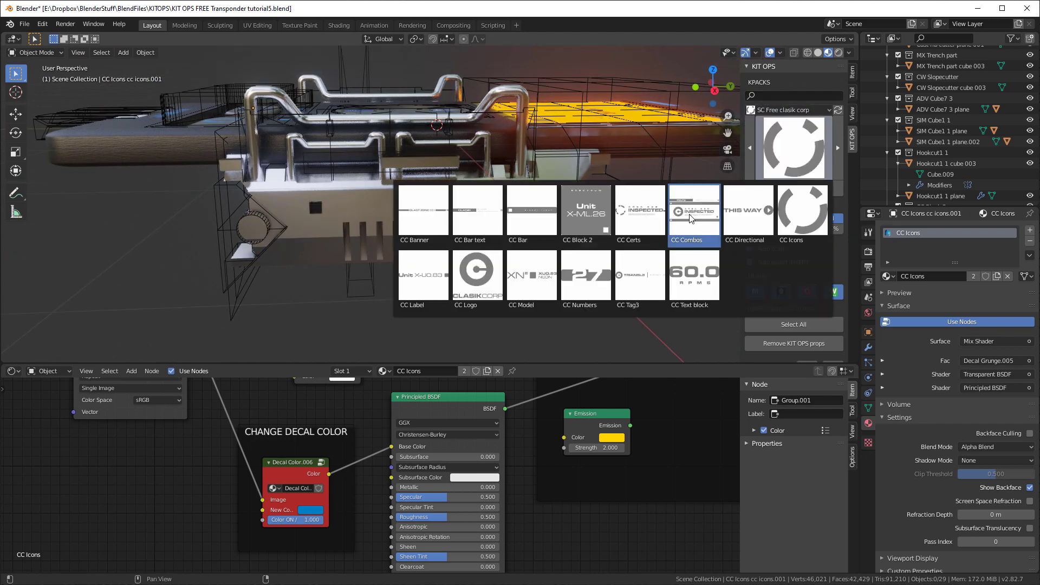
pyautogui.click(642, 214)
pyautogui.moveTo(458, 179); pyautogui.dragTo(491, 190, button='middle')
pyautogui.click(489, 202)
pyautogui.click(821, 187)
pyautogui.click(411, 216)
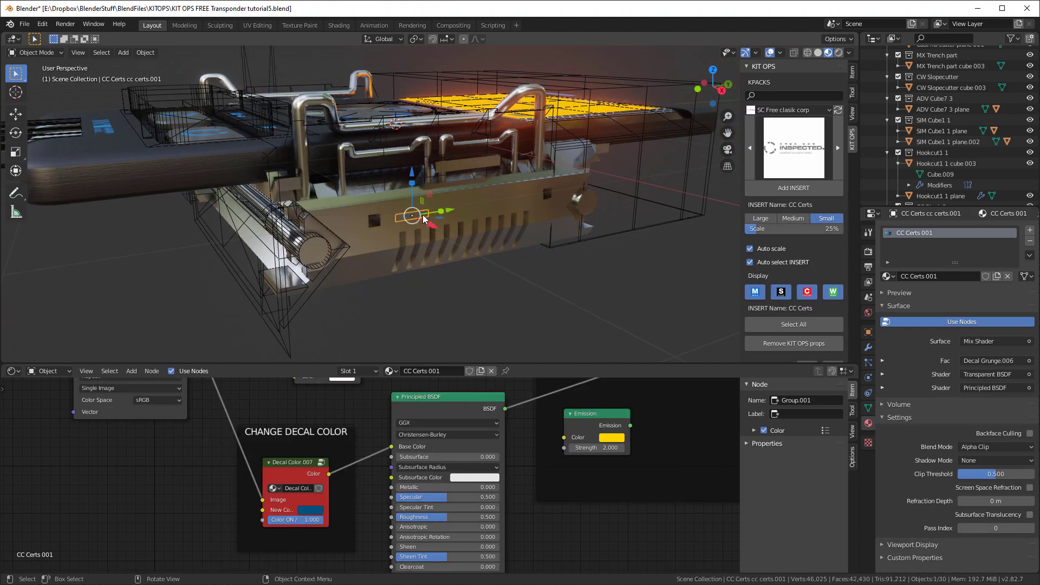
# Enlarge the new CC Certs decal, shift it along Y above the vent slots, and scale it again by 1.161
pyautogui.press('s')
pyautogui.click(433, 216)
pyautogui.press('g')
pyautogui.press('y')
pyautogui.click(456, 217)
pyautogui.scroll(7, 456, 216)
pyautogui.moveTo(542, 183); pyautogui.dragTo(483, 184, button='middle')
pyautogui.press('s')
pyautogui.click(490, 185)
# Set the new CC Certs decal's color to white and its Metallic value to 1.000
pyautogui.click(311, 510)
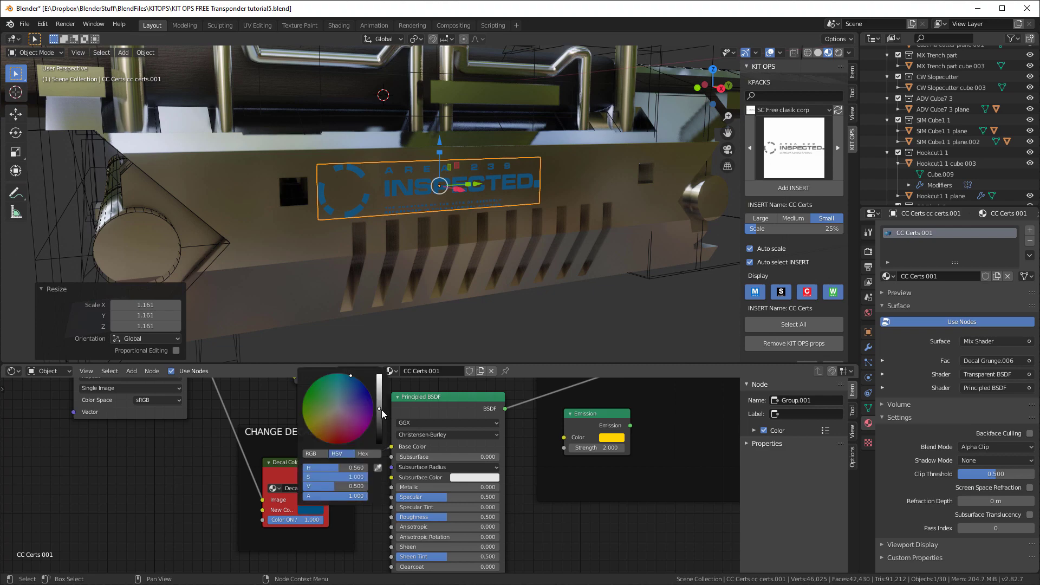
pyautogui.moveTo(381, 410); pyautogui.dragTo(381, 373)
pyautogui.click(338, 409)
pyautogui.moveTo(416, 486); pyautogui.dragTo(502, 487)
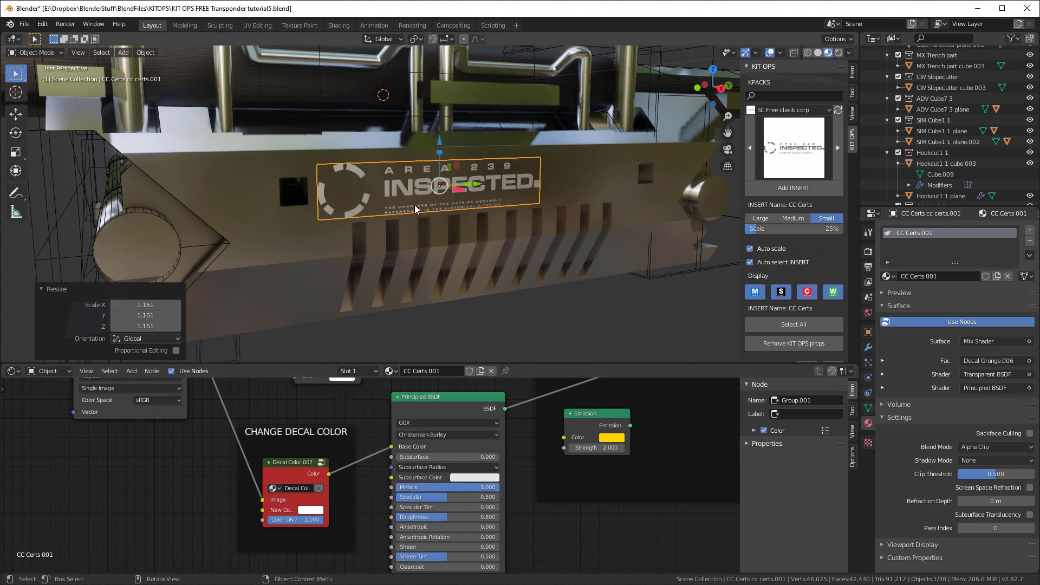
# Inspect the whole transponder from several sides, hiding the viewport overlays for a clean view
pyautogui.moveTo(599, 166); pyautogui.dragTo(677, 178, button='middle')
pyautogui.scroll(-3, 648, 182)
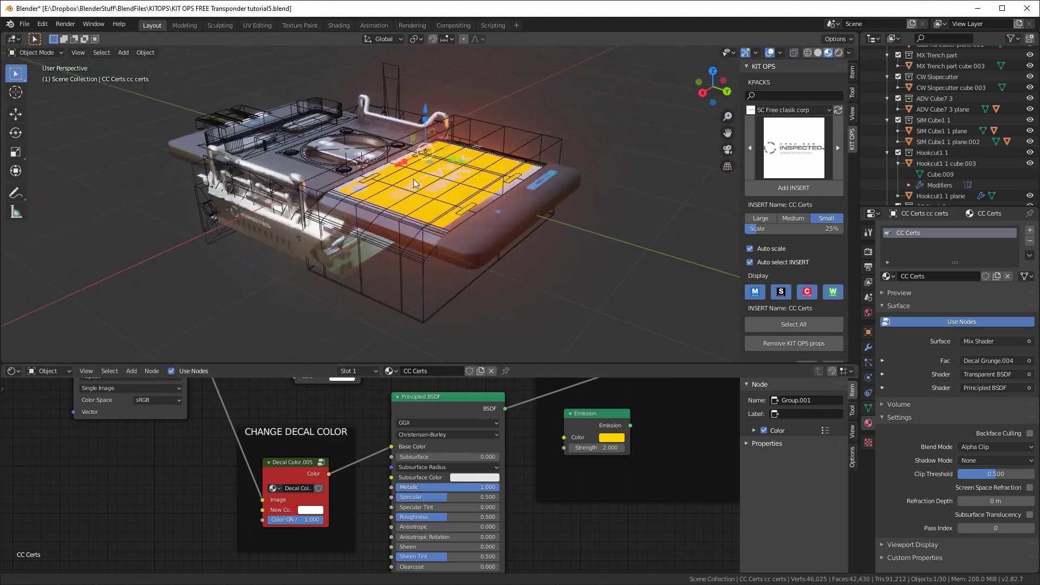
pyautogui.moveTo(414, 178); pyautogui.dragTo(432, 196, button='middle')
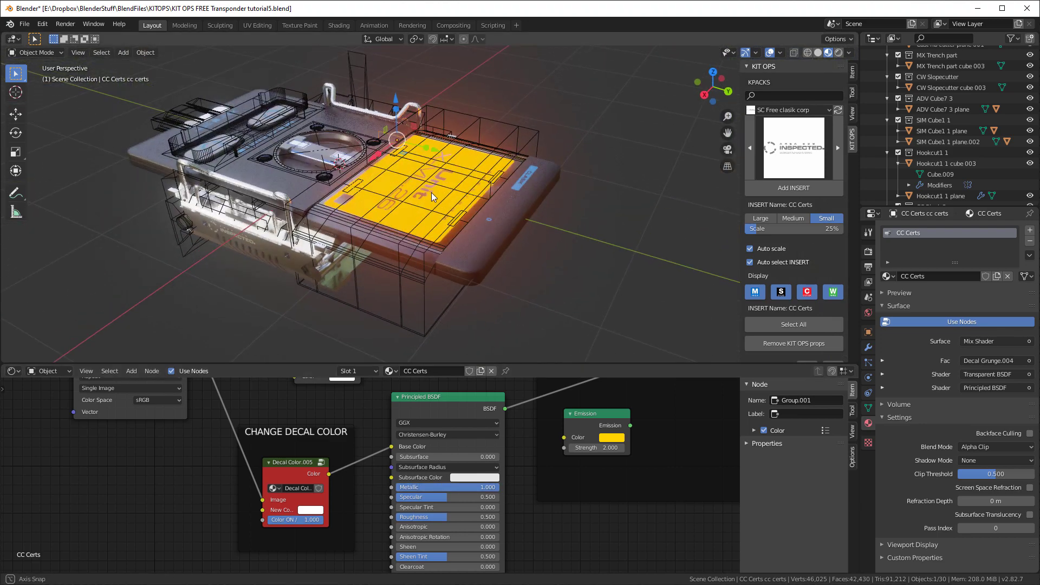
pyautogui.scroll(1, 116, 103)
pyautogui.moveTo(187, 138); pyautogui.dragTo(202, 115, button='middle')
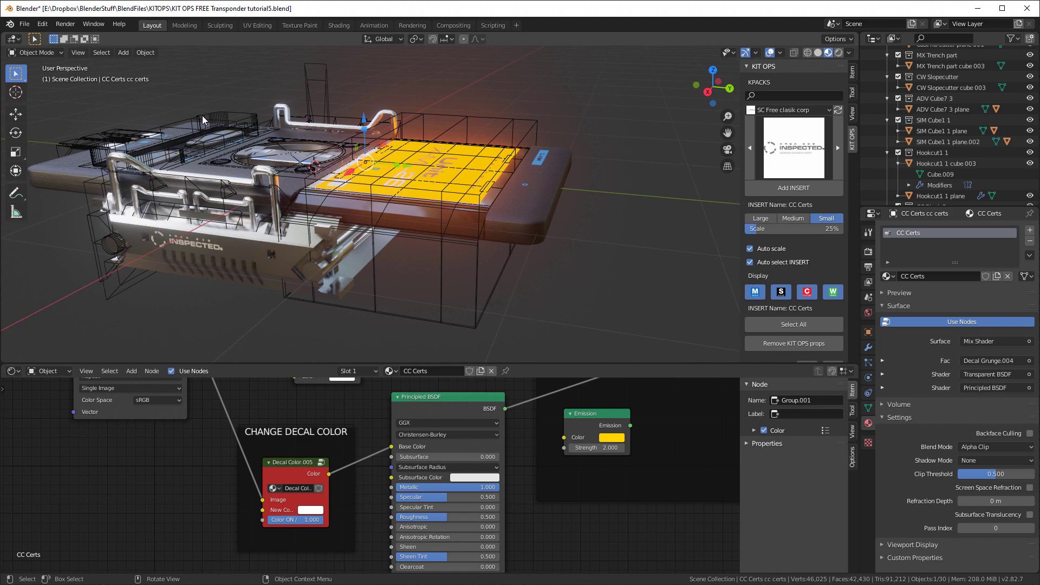
pyautogui.moveTo(181, 140); pyautogui.dragTo(335, 134, button='middle')
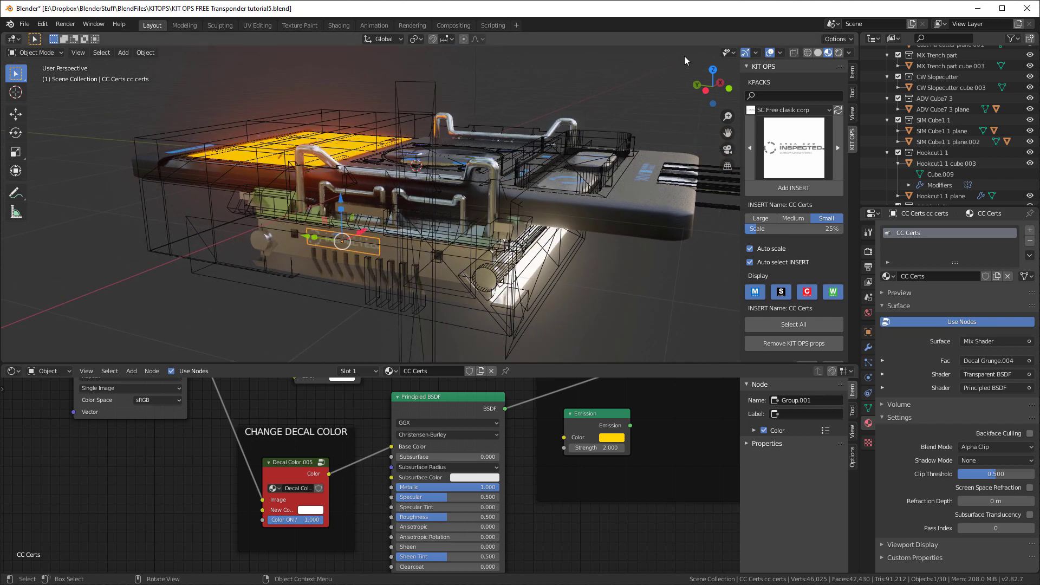
pyautogui.click(770, 52)
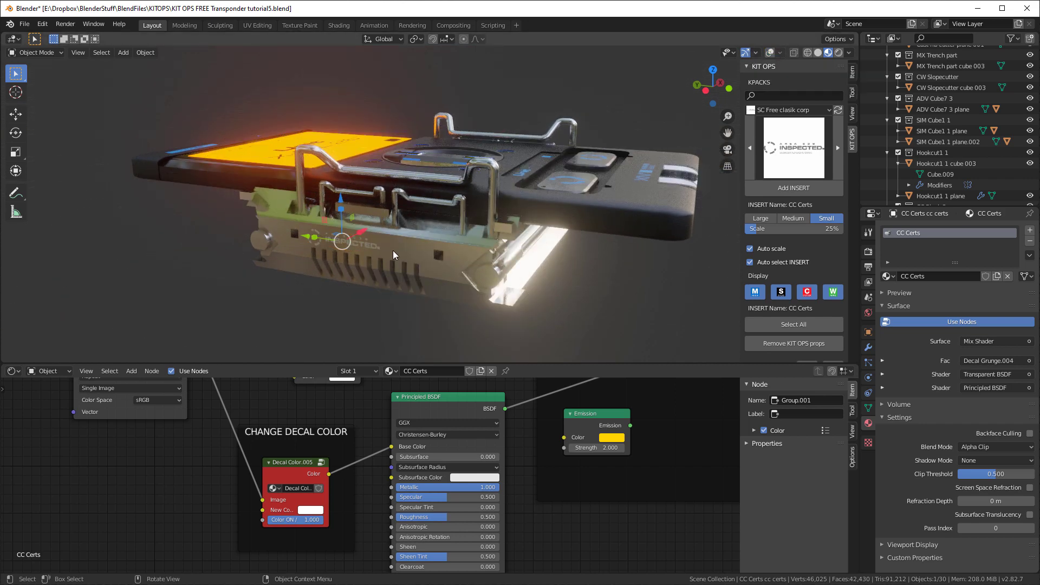
pyautogui.moveTo(392, 250); pyautogui.dragTo(323, 286, button='middle')
# Isolate the aluminum base in local view and show the viewport overlays again
pyautogui.click(460, 216)
pyautogui.press('KP_Divide')
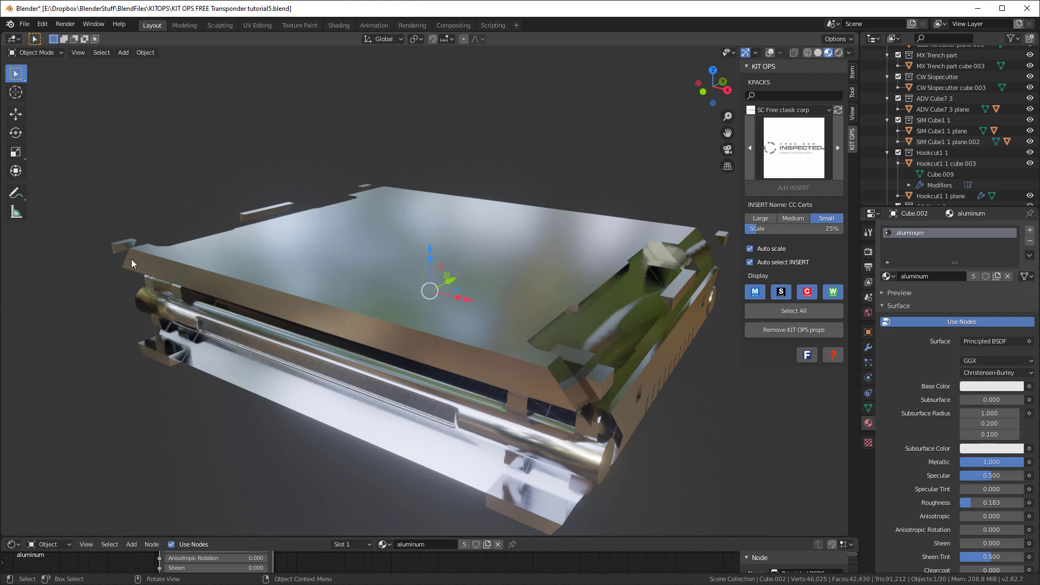
pyautogui.moveTo(505, 345); pyautogui.dragTo(692, 257, button='middle')
pyautogui.keyDown('shift'); pyautogui.moveTo(554, 259); pyautogui.dragTo(564, 216, button='middle'); pyautogui.keyUp('shift')
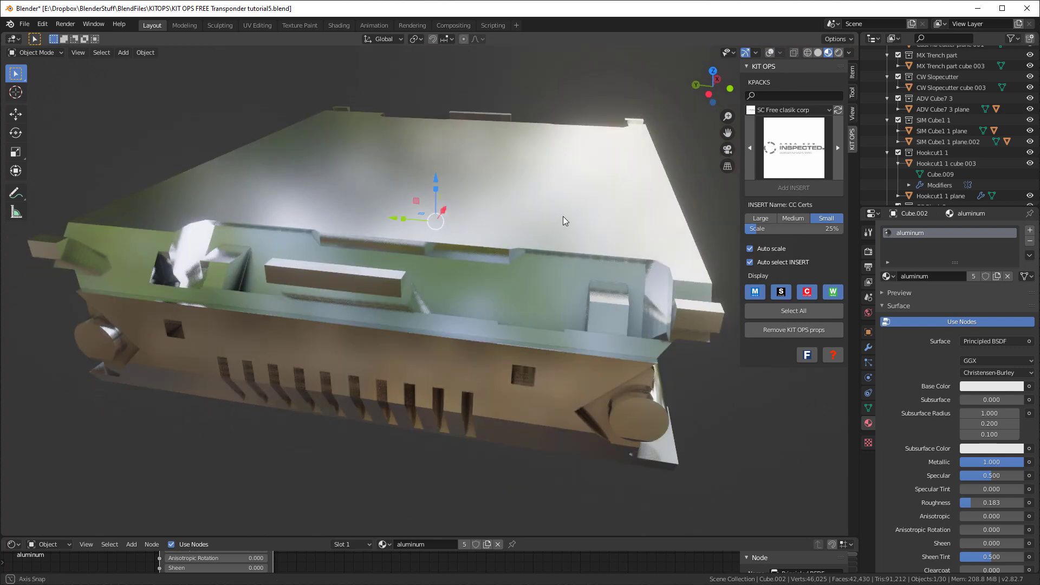
pyautogui.click(770, 52)
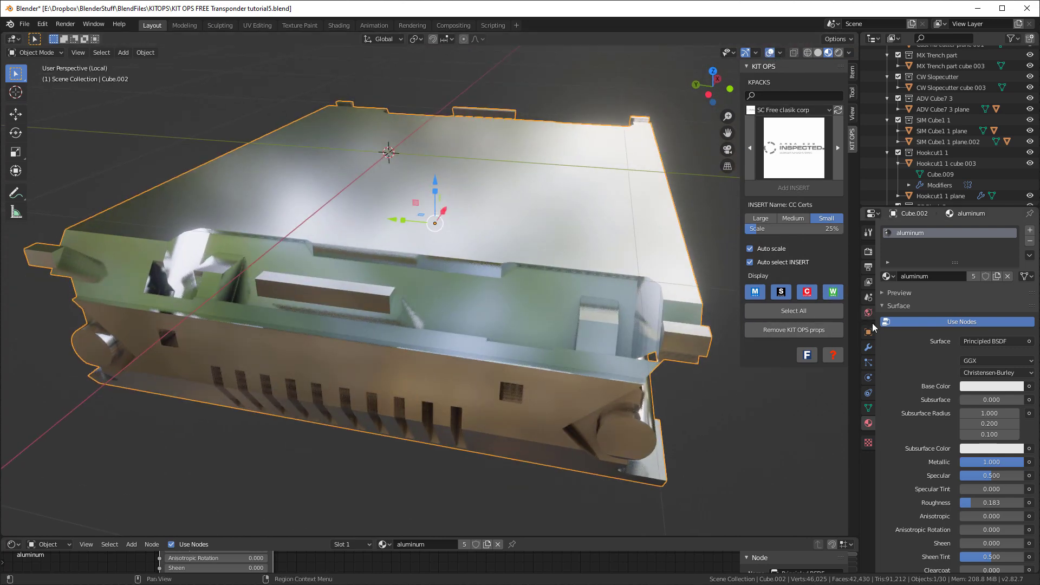
# Add a Bevel modifier to the aluminum base with its limit method set to Angle
pyautogui.click(868, 347)
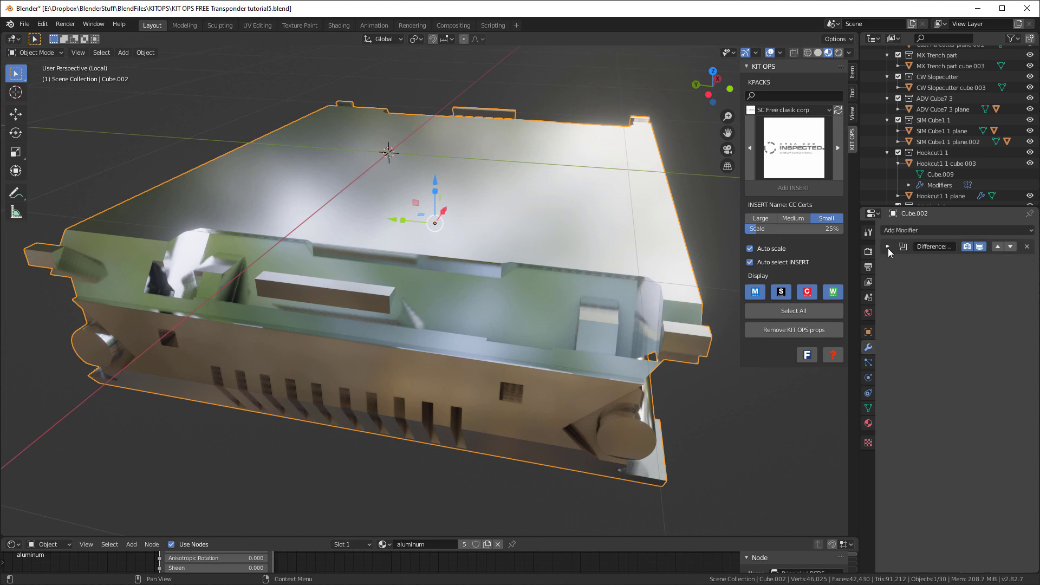
pyautogui.click(900, 230)
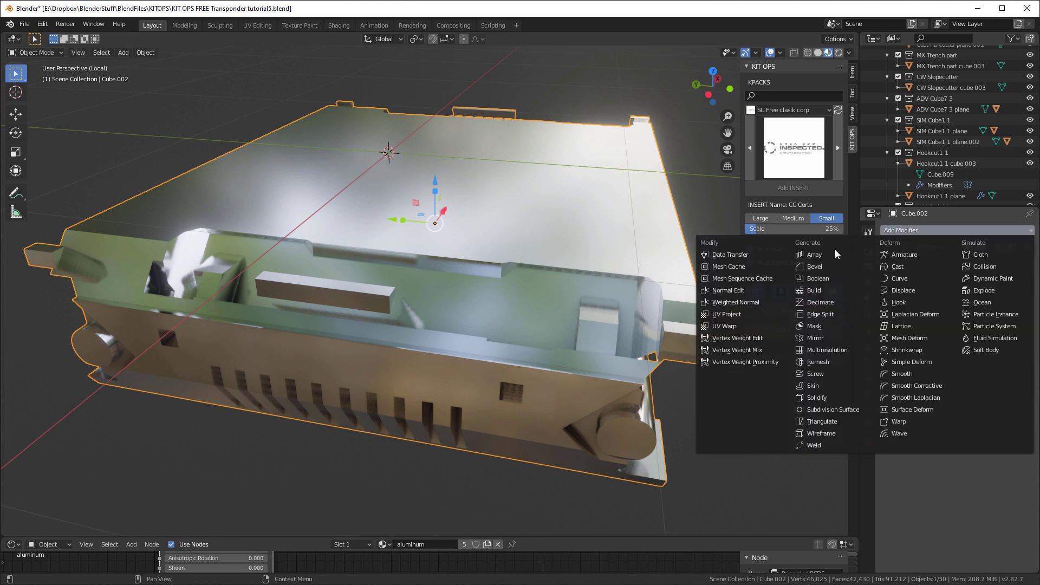
pyautogui.click(816, 267)
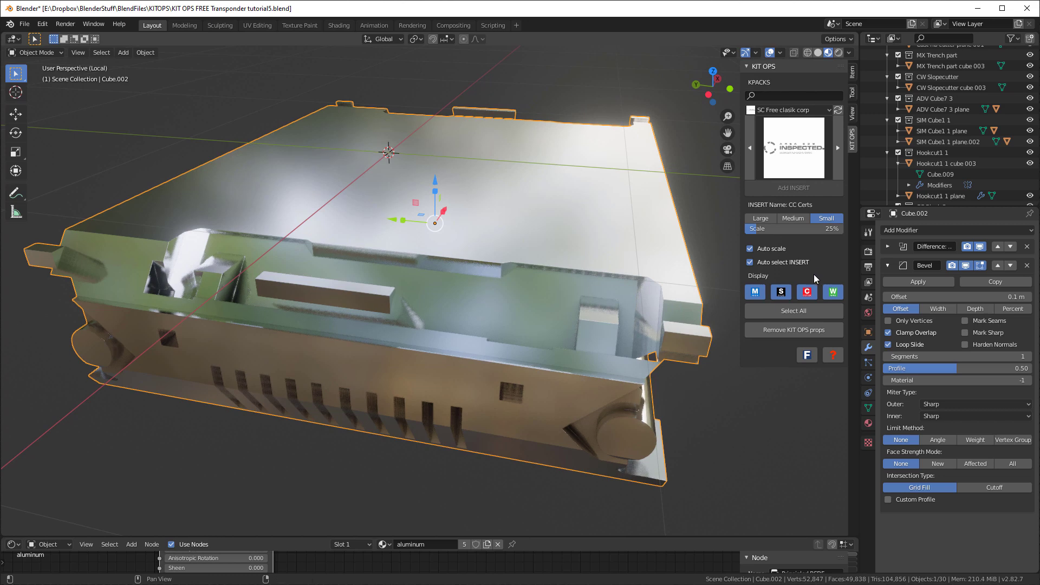
pyautogui.click(936, 439)
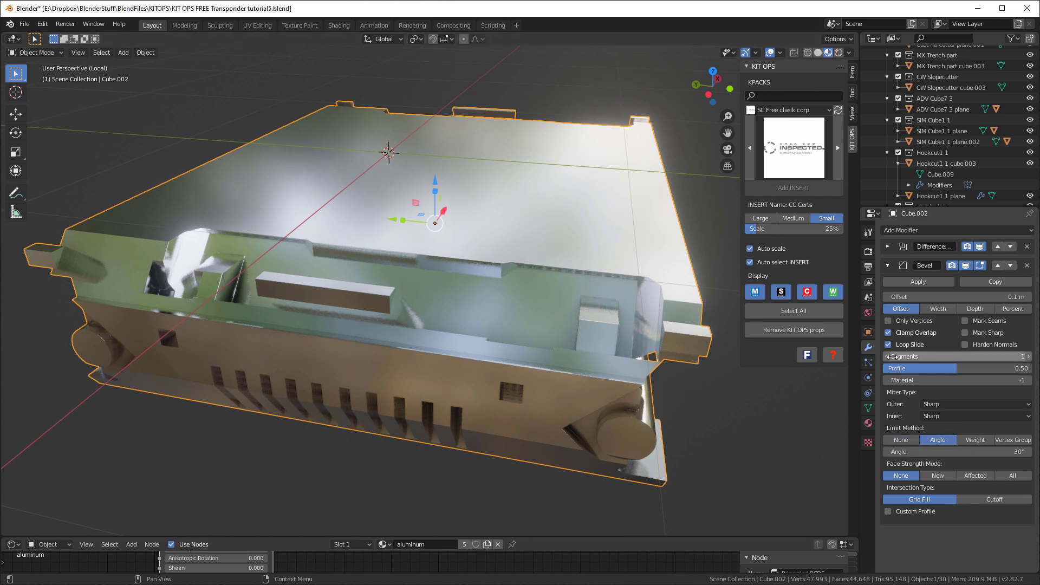
# Turn off Clamp Overlap on the base's bevel and set its offset to 0.003 m
pyautogui.click(888, 333)
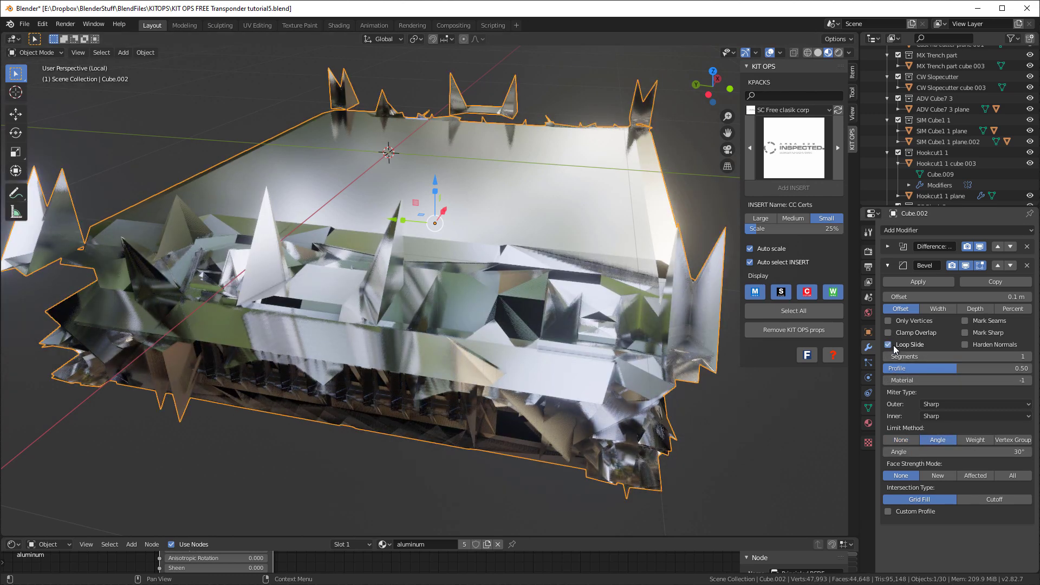
pyautogui.click(965, 297)
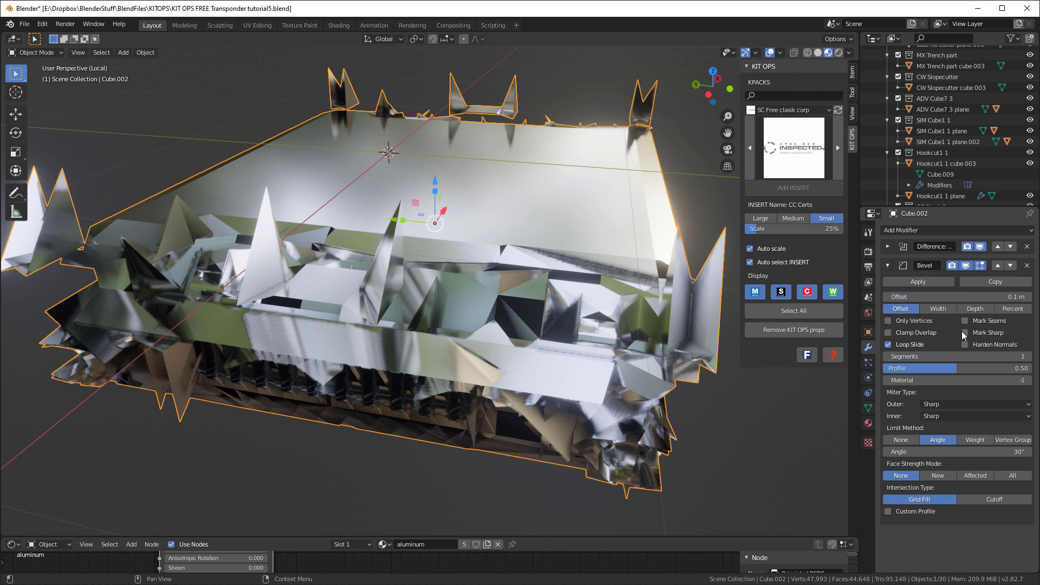
pyautogui.write('.003')
pyautogui.press('Return')
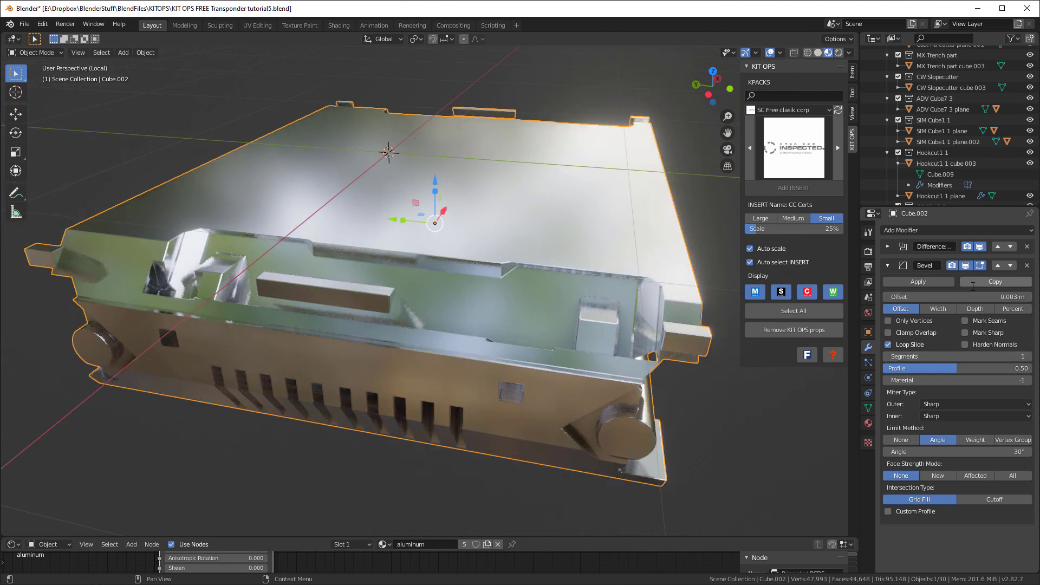
# Enable Harden Normals on the aluminum base's Bevel modifier
pyautogui.scroll(4, 489, 349)
pyautogui.moveTo(486, 346); pyautogui.dragTo(358, 319, button='middle')
pyautogui.scroll(3, 581, 268)
pyautogui.scroll(-5, 633, 282)
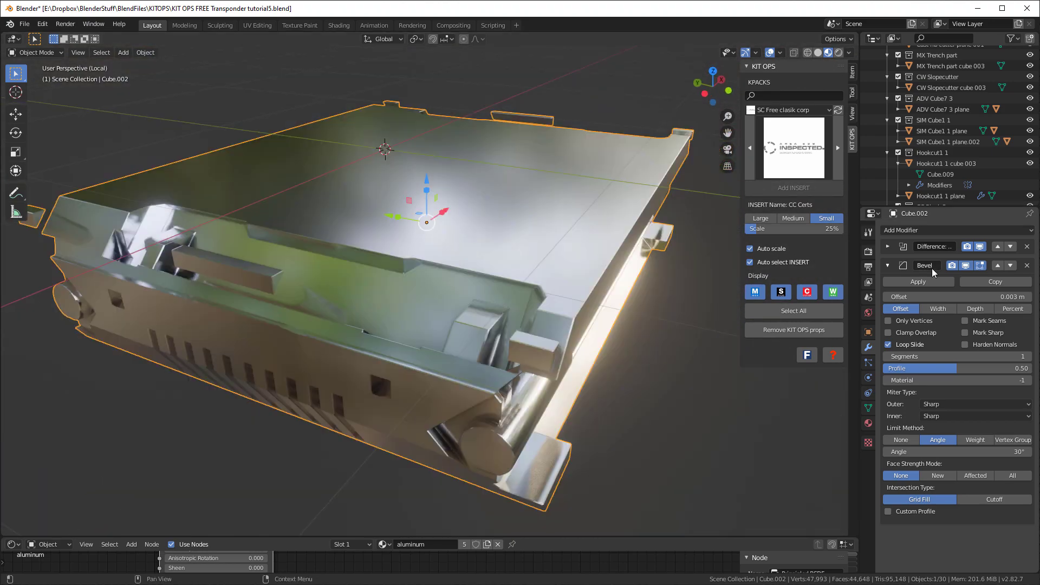
pyautogui.click(965, 345)
# Examine the shading of the base's beveled edges, corner cutouts and cylindrical rail up close
pyautogui.moveTo(707, 359); pyautogui.dragTo(489, 333, button='middle')
pyautogui.scroll(2, 541, 310)
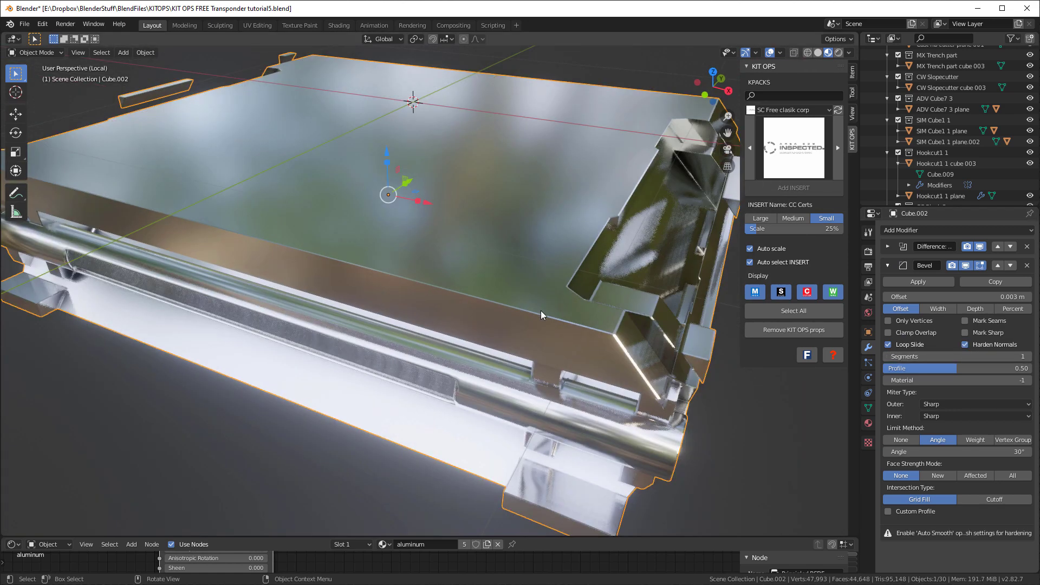
pyautogui.scroll(3, 541, 310)
pyautogui.scroll(-5, 540, 311)
pyautogui.scroll(2, 632, 350)
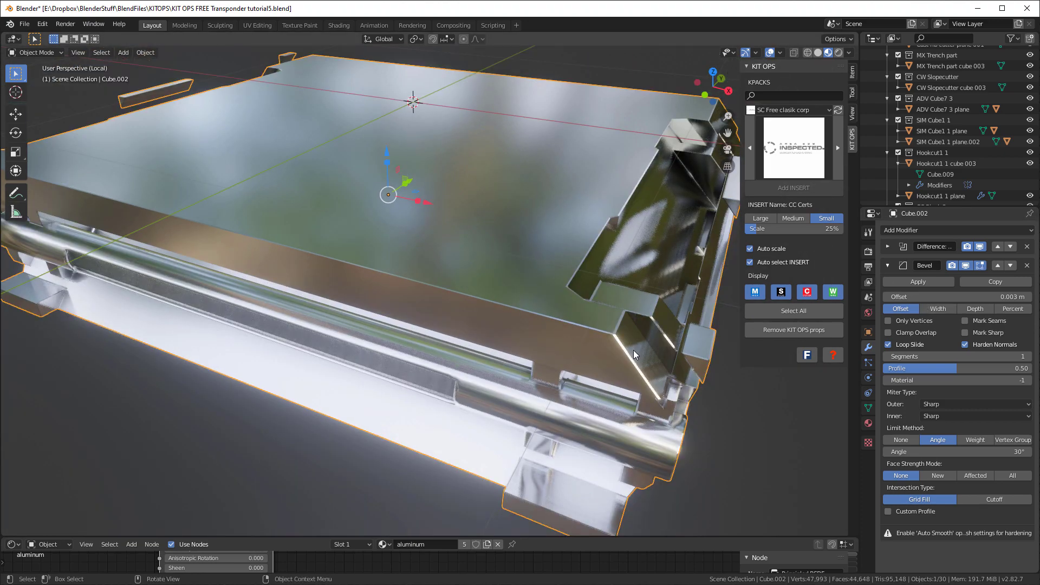
pyautogui.moveTo(633, 349); pyautogui.dragTo(615, 330, button='middle')
pyautogui.scroll(3, 555, 281)
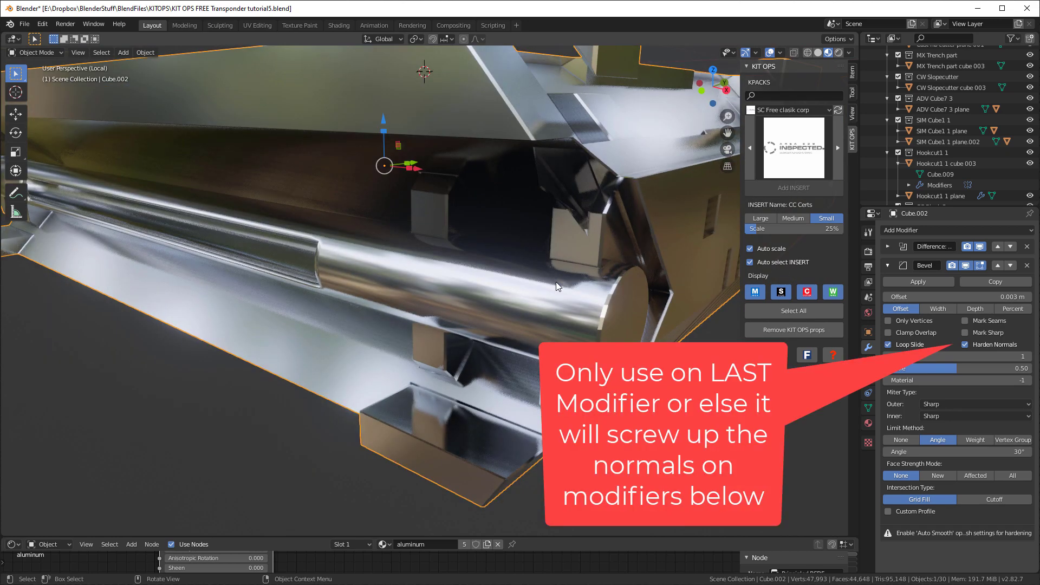
pyautogui.scroll(-3, 556, 282)
pyautogui.moveTo(556, 282); pyautogui.dragTo(513, 294, button='middle')
# Exit the base's local view and isolate the black plastic main body instead
pyautogui.press('KP_Divide')
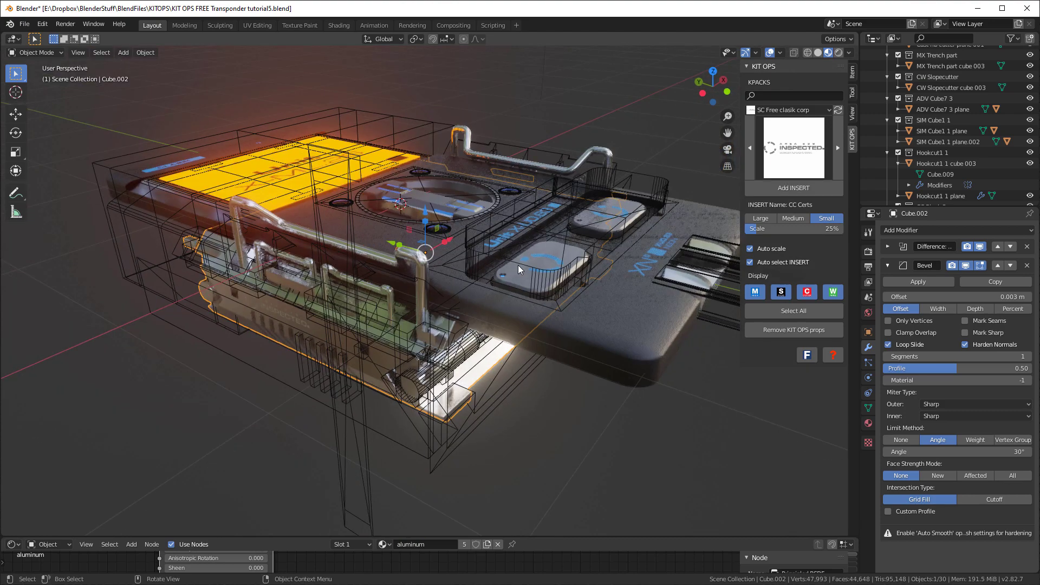
pyautogui.moveTo(591, 247); pyautogui.dragTo(557, 266, button='middle')
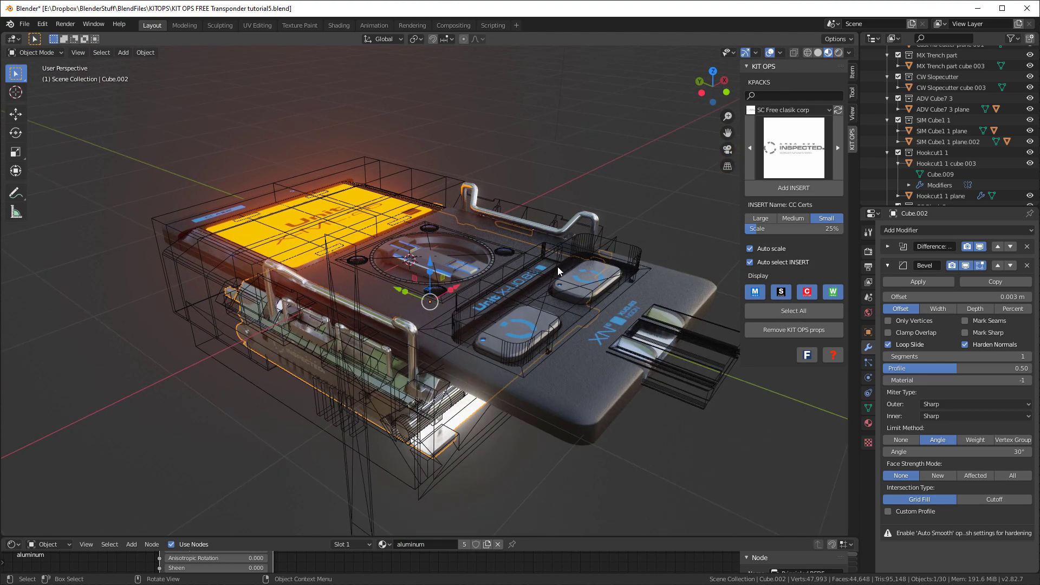
pyautogui.click(563, 367)
pyautogui.press('KP_Divide')
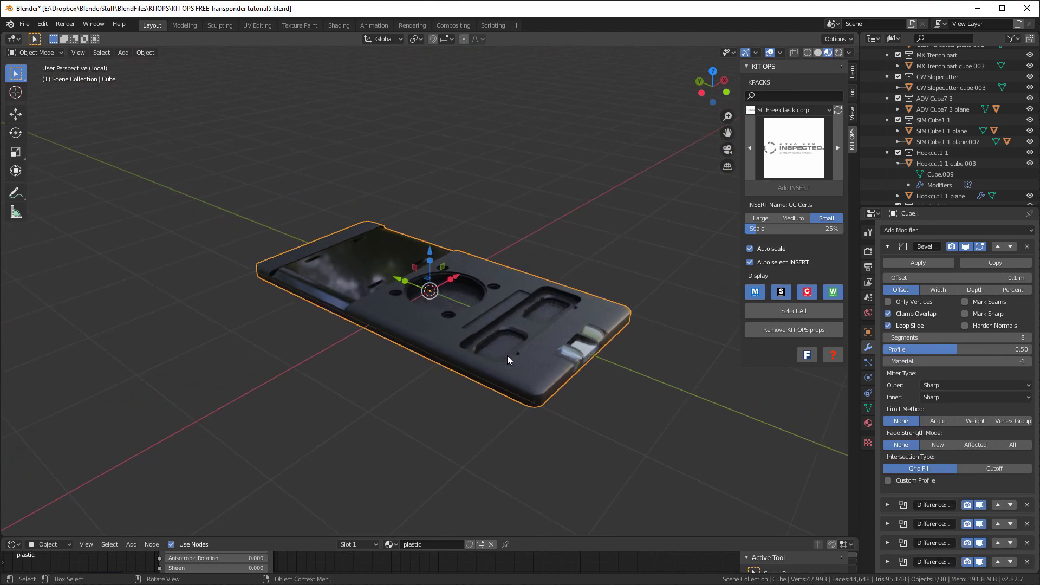
pyautogui.moveTo(554, 362); pyautogui.dragTo(564, 274, button='middle')
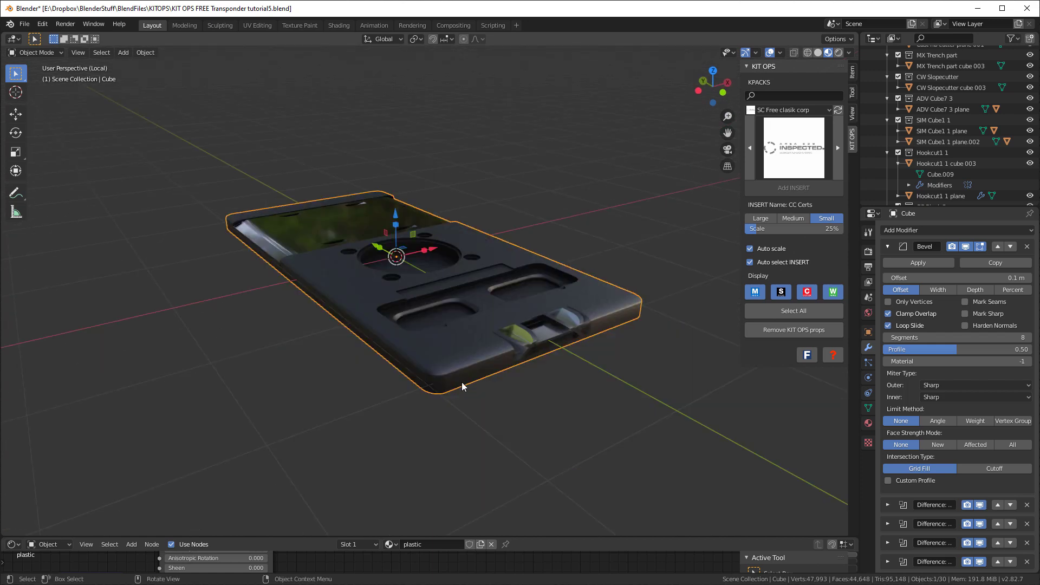
pyautogui.moveTo(474, 310)
pyautogui.mouseDown(button='middle')
pyautogui.moveTo(485, 297)
pyautogui.moveTo(471, 316)
pyautogui.mouseUp(button='middle')
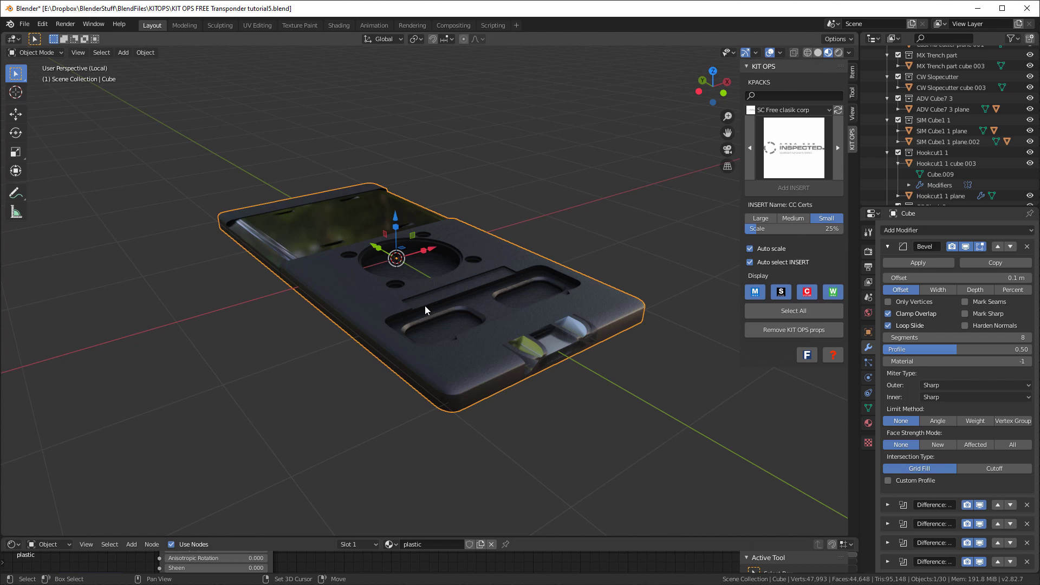
# Duplicate the black plastic main body in place and rename the copy diff-partingline
pyautogui.hotkey('shift', 'd')
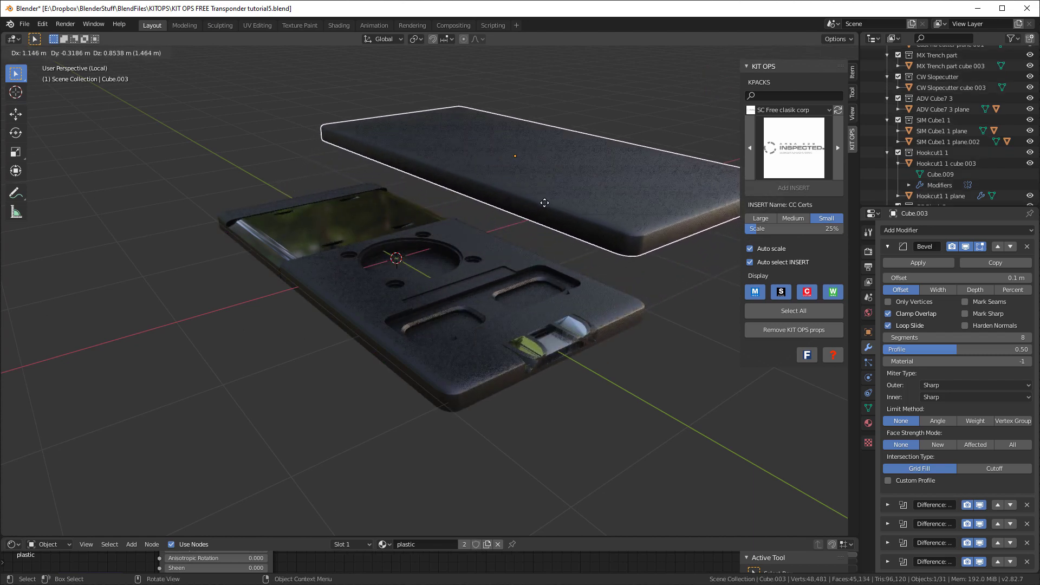
pyautogui.rightClick(544, 202)
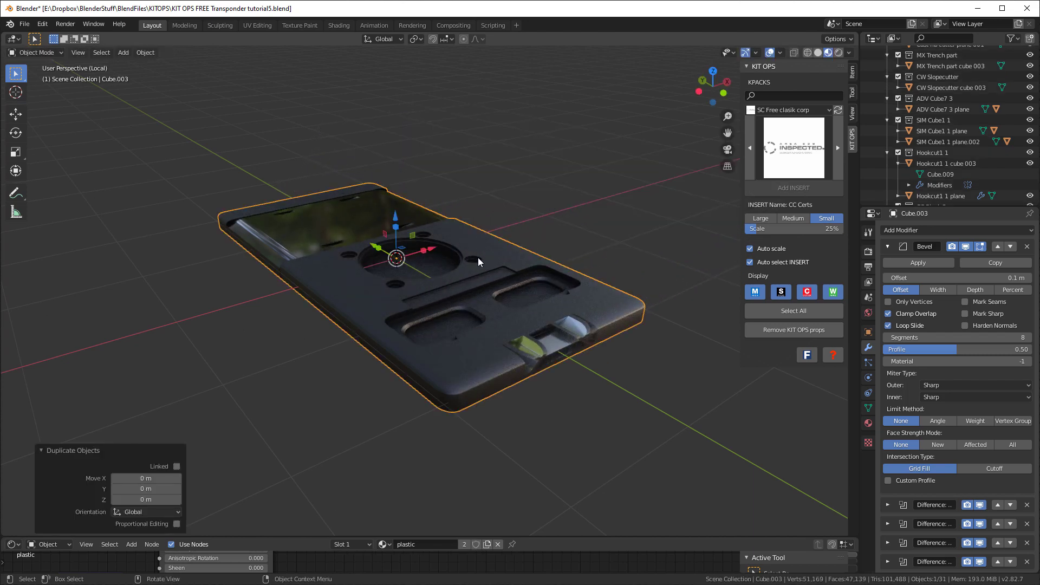
pyautogui.scroll(6, 924, 105)
pyautogui.doubleClick(924, 105)
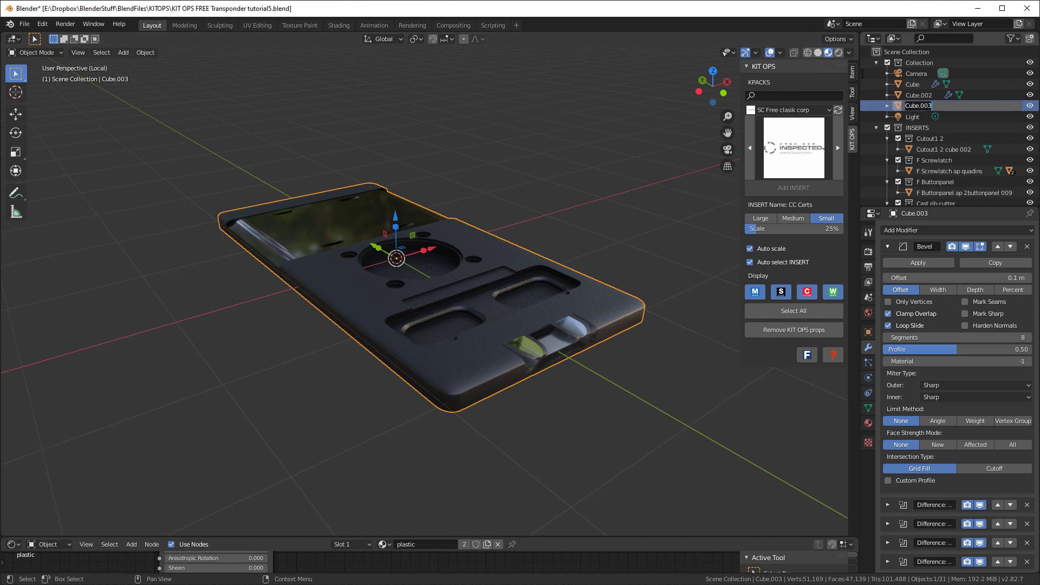
pyautogui.write('diff-partingline')
pyautogui.press('Return')
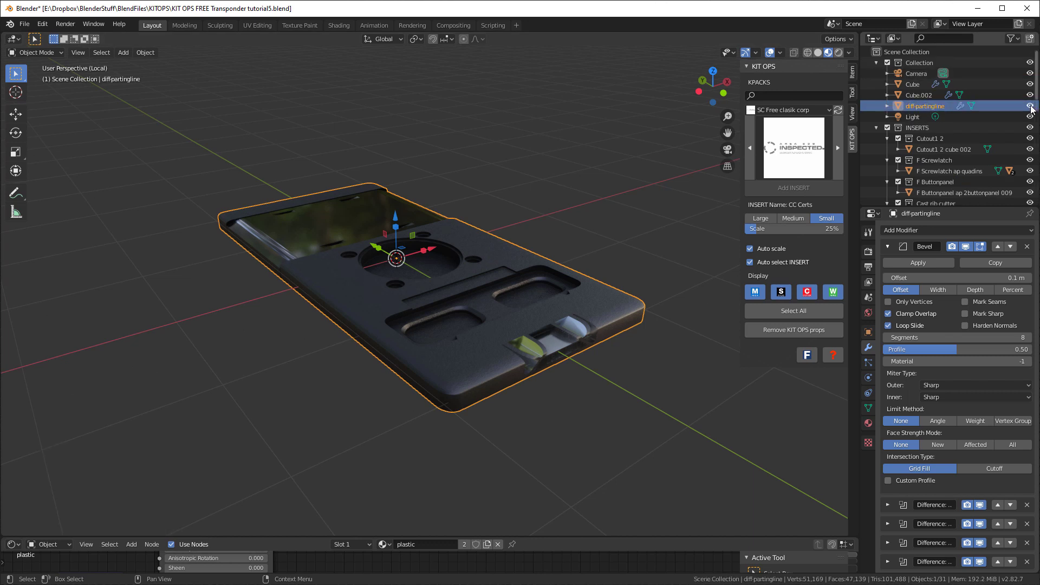
# Hide the diff-partingline copy temporarily and rename the original main body object as Body
pyautogui.click(1030, 106)
pyautogui.doubleClick(912, 84)
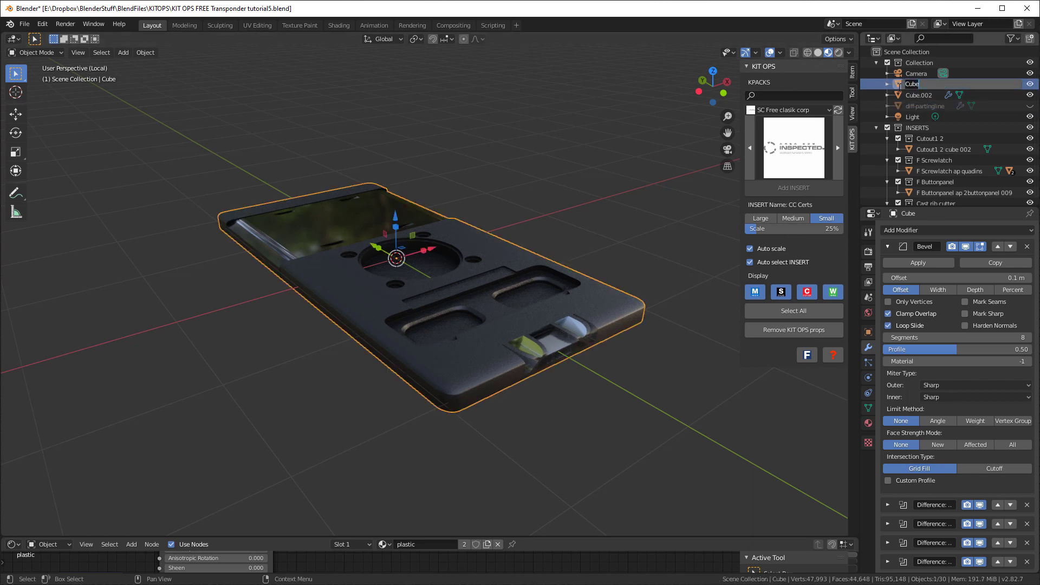
pyautogui.write('Body')
pyautogui.press('Return')
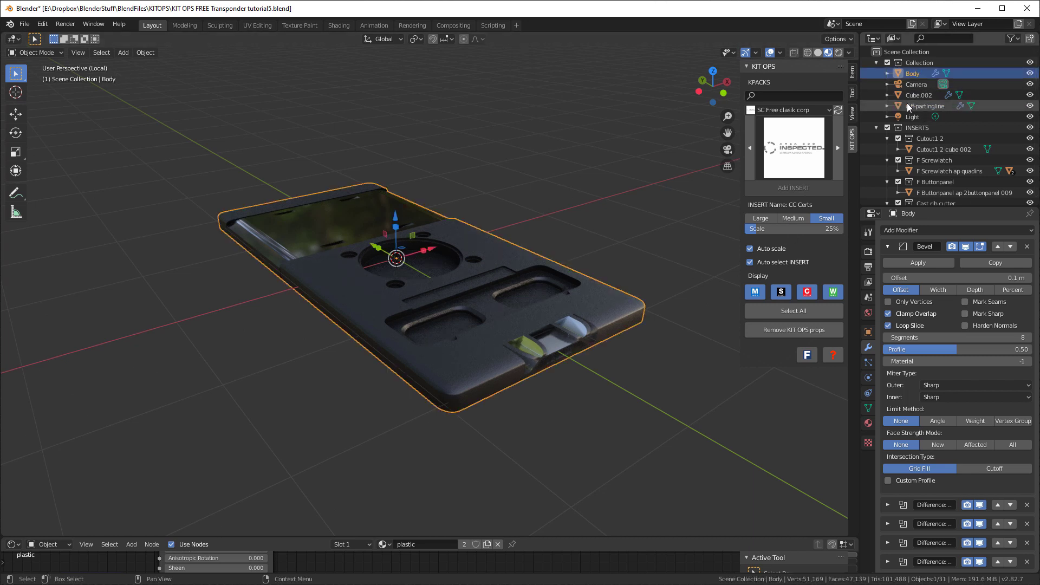
# Remove the Bevel and all four Difference modifiers from the diff-partingline object
pyautogui.click(904, 107)
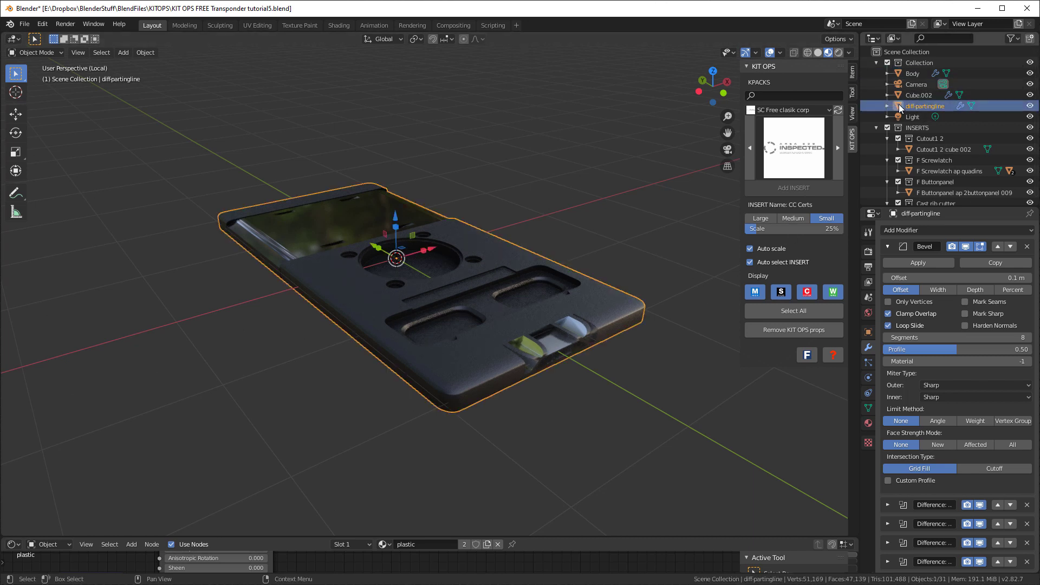
pyautogui.click(888, 247)
pyautogui.click(1027, 246)
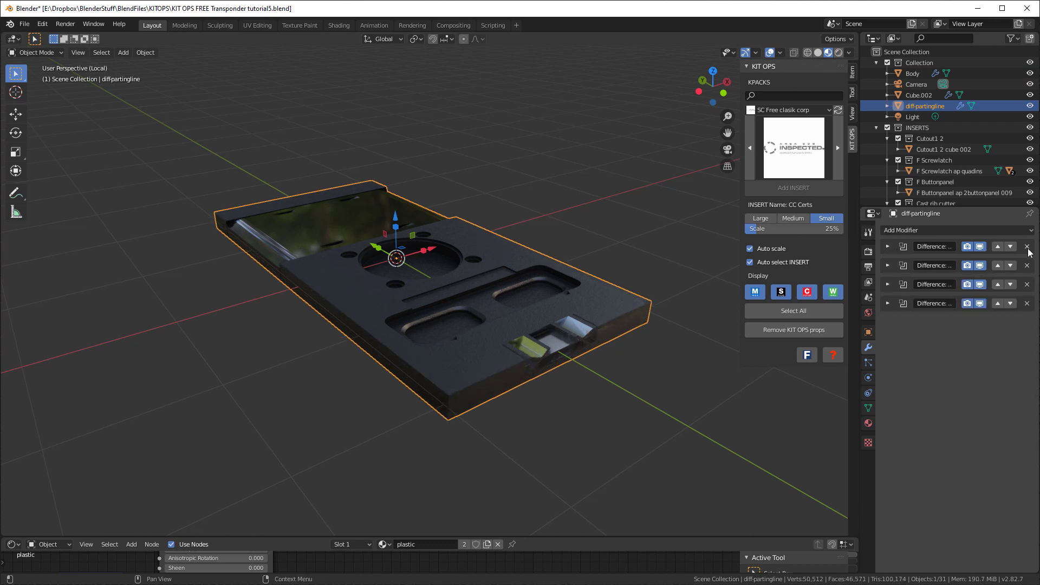
pyautogui.click(1027, 247)
pyautogui.click(1027, 246)
pyautogui.click(1027, 246)
pyautogui.click(1027, 247)
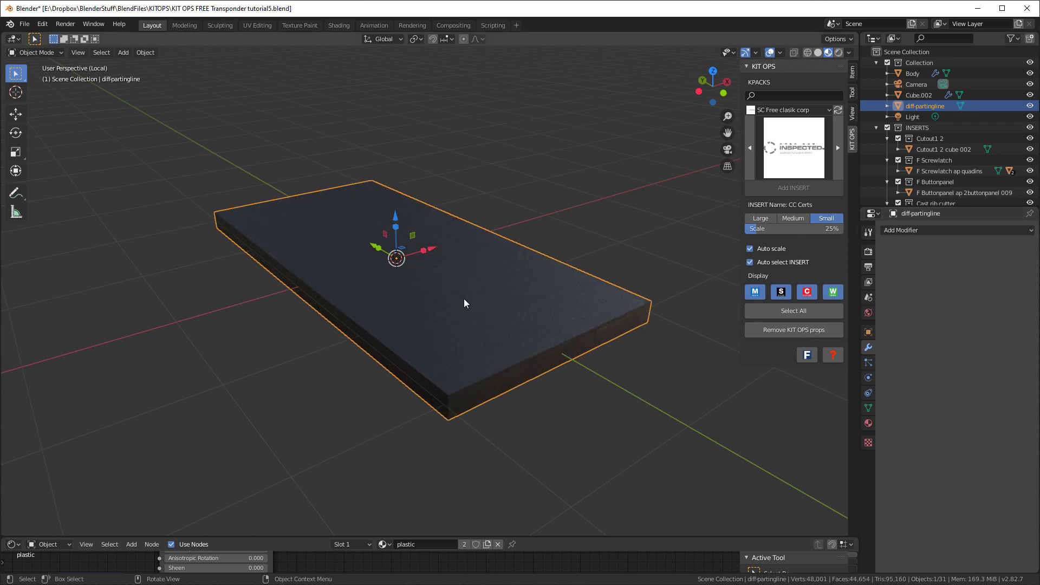
# Display diff-partingline as Wire in the viewport and turn off its visibility in renders
pyautogui.moveTo(463, 303); pyautogui.dragTo(490, 254, button='middle')
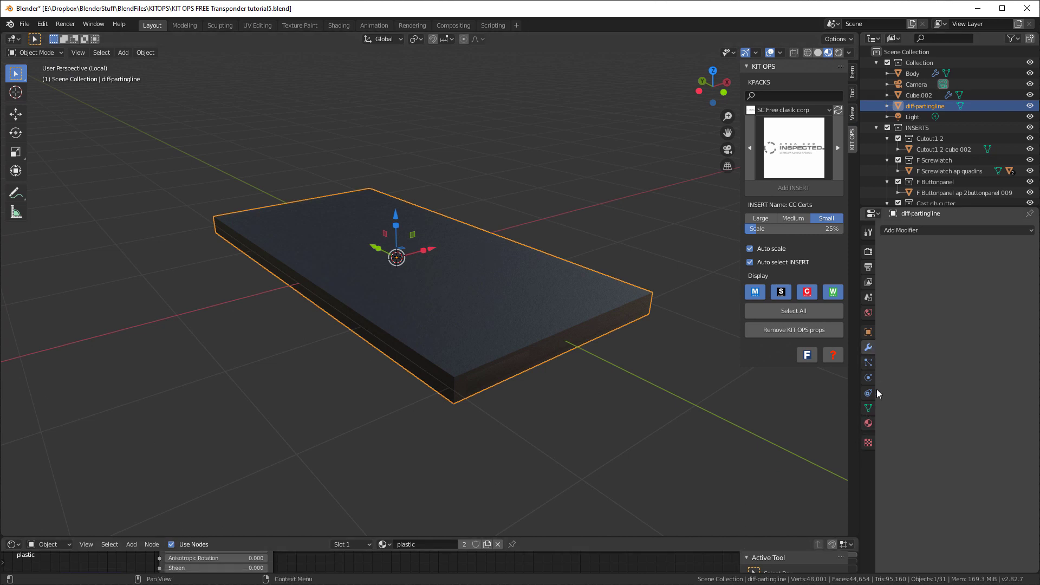
pyautogui.click(867, 331)
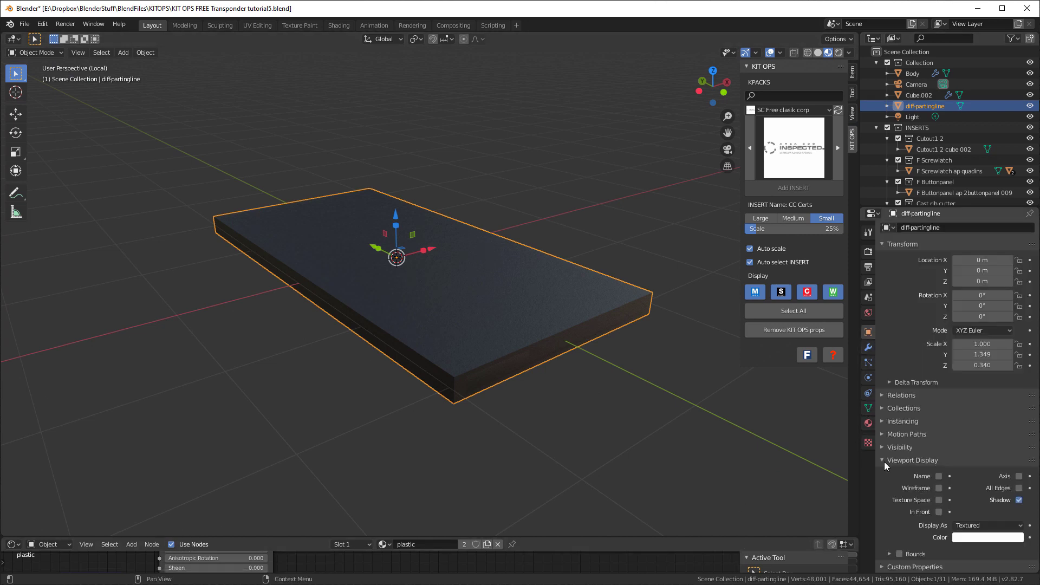
pyautogui.click(974, 530)
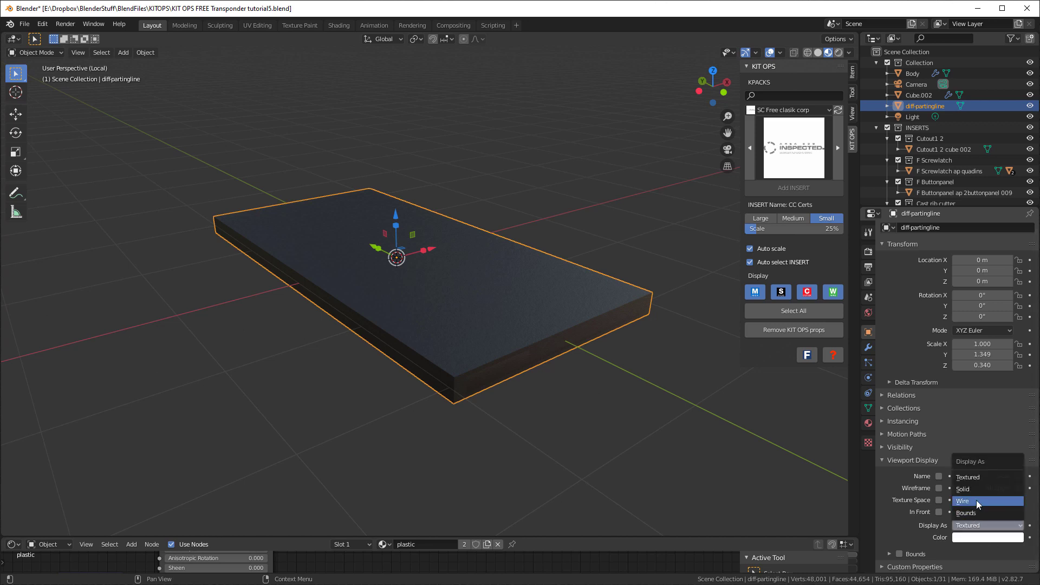
pyautogui.click(976, 501)
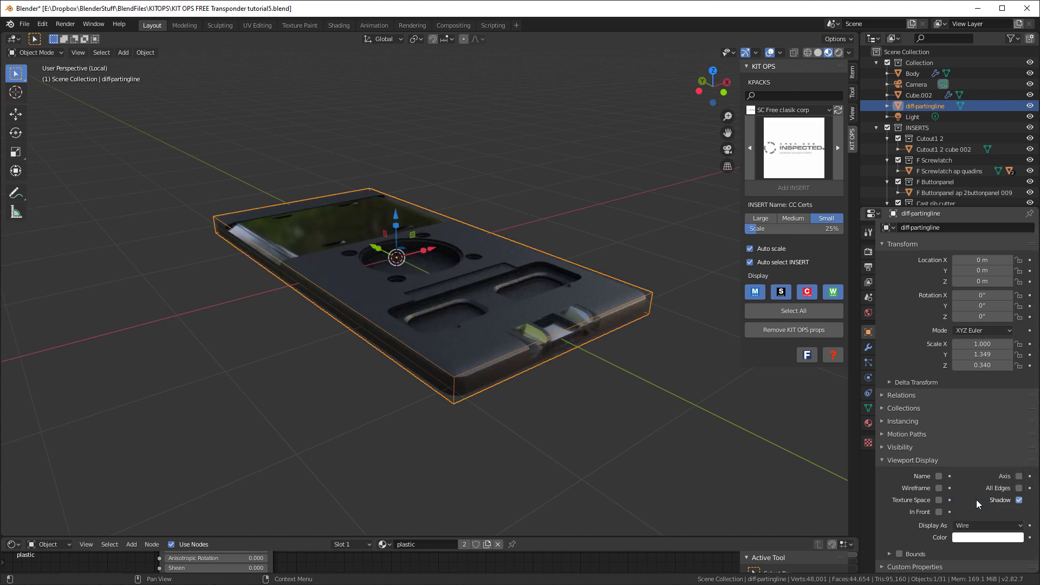
pyautogui.click(884, 447)
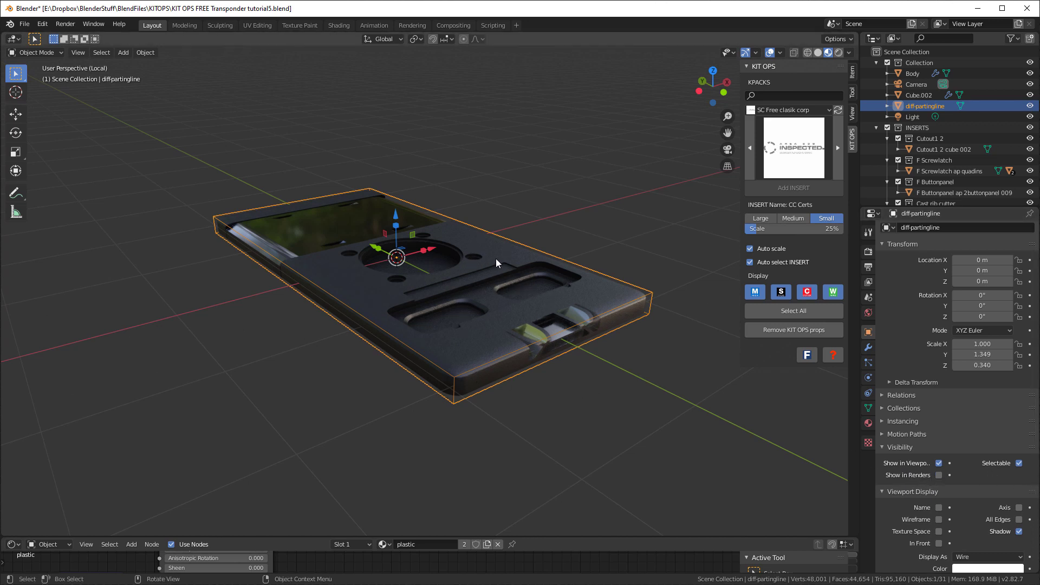
# Scale diff-partingline up uniformly by about 1.105 so it extends past the body on all sides
pyautogui.moveTo(513, 244); pyautogui.dragTo(523, 208, button='middle')
pyautogui.moveTo(532, 211); pyautogui.dragTo(520, 222, button='middle')
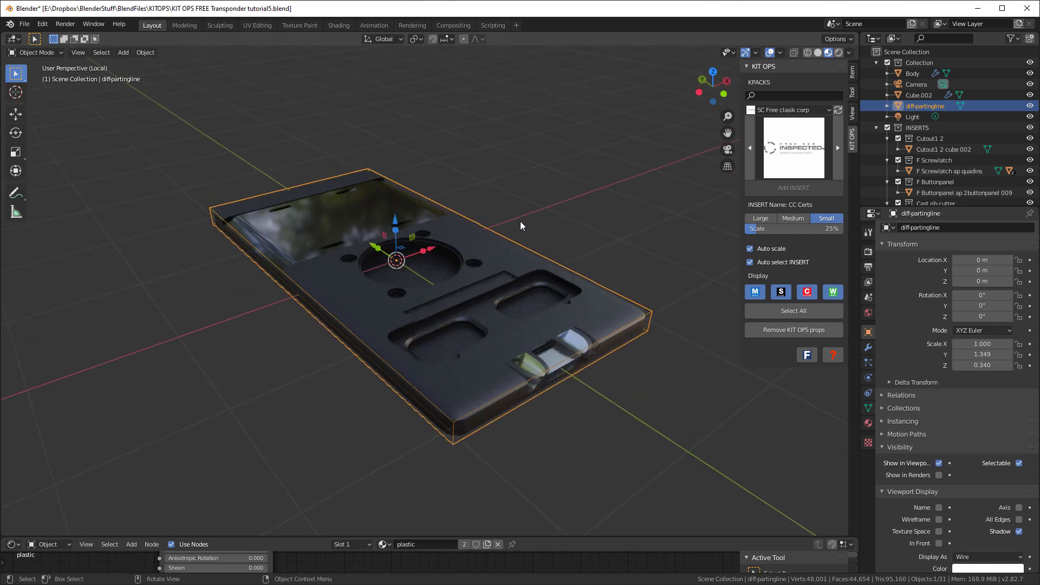
pyautogui.press('s')
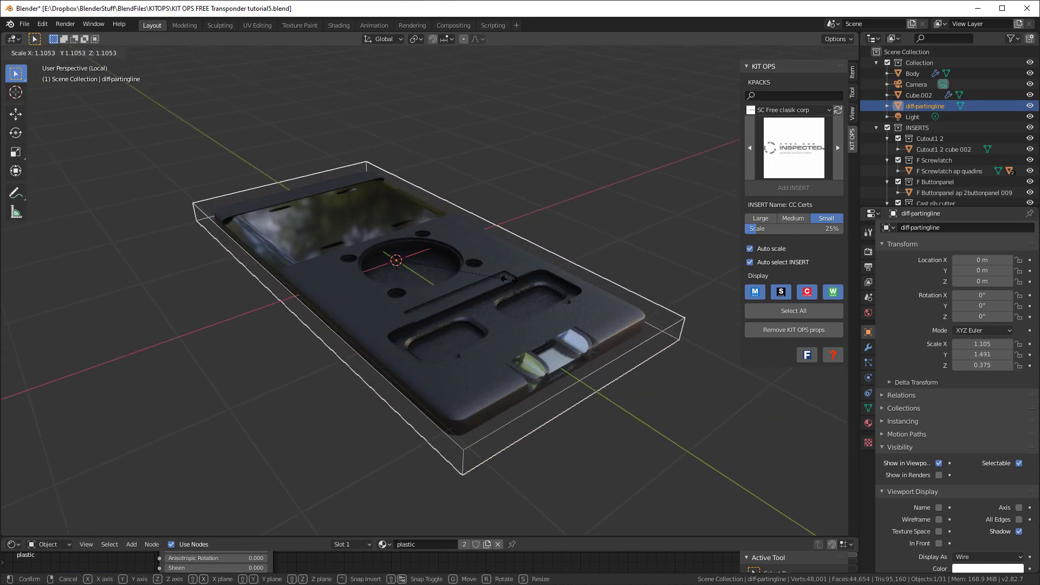
pyautogui.click(507, 291)
# Flatten diff-partingline along Z into a thin slab with a Z scale of about 0.027, working in front view
pyautogui.moveTo(402, 294); pyautogui.dragTo(389, 255, button='middle')
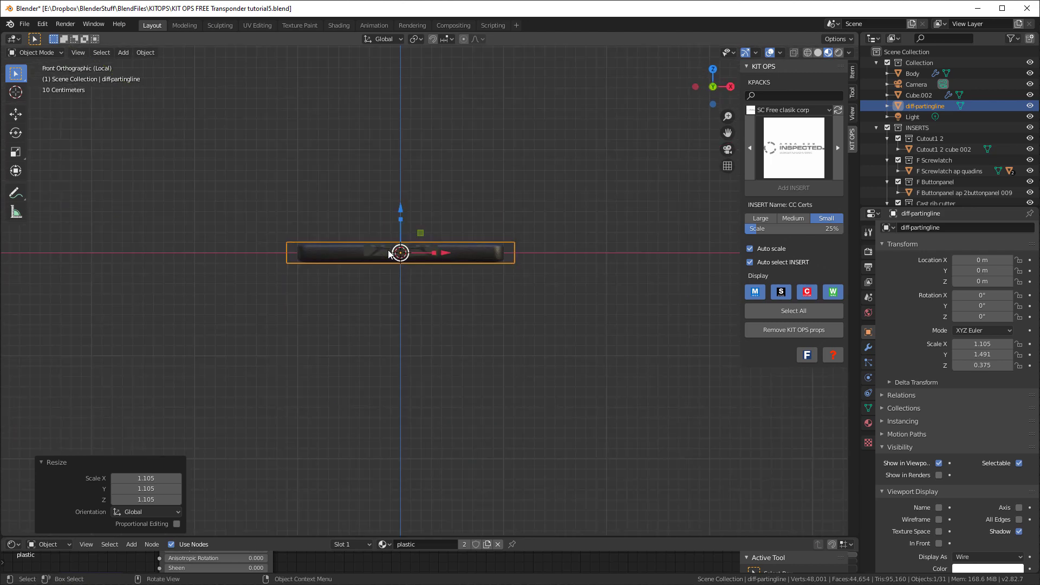
pyautogui.scroll(5, 389, 255)
pyautogui.press('s')
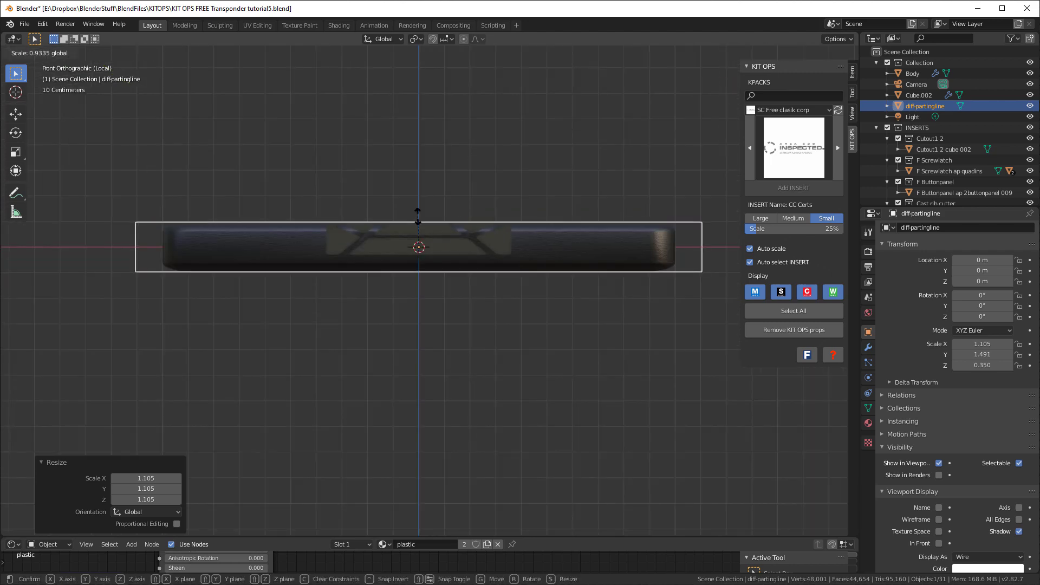
pyautogui.press('z')
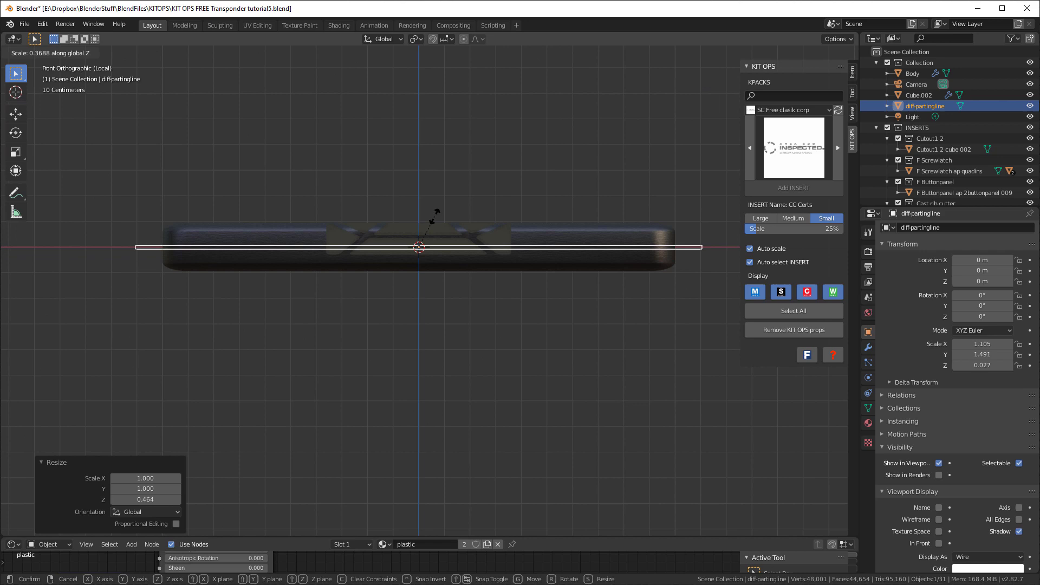
pyautogui.click(436, 214)
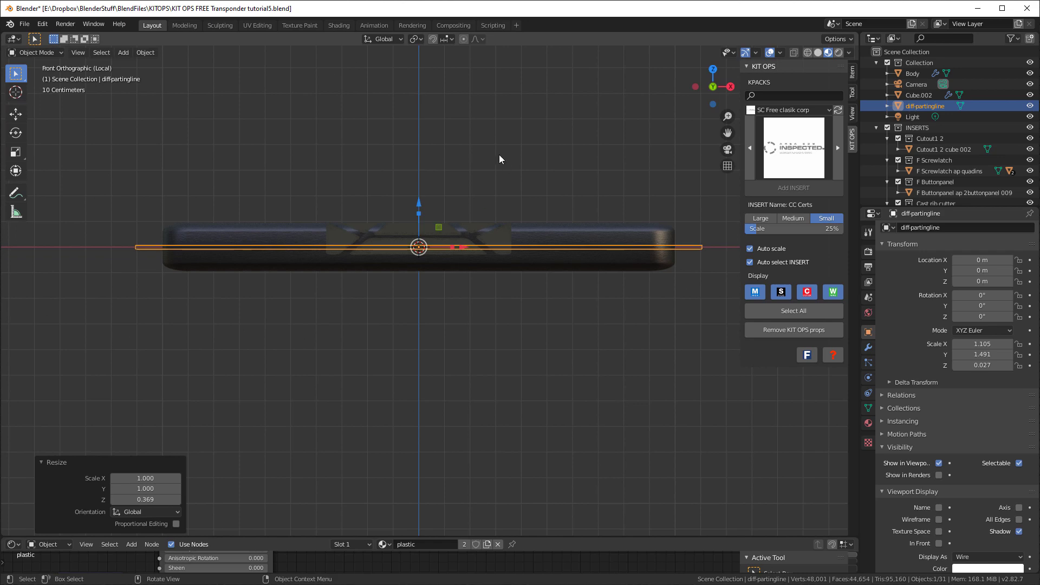
# Add a Boolean Difference modifier to Body using diff-partingline as the cutting object
pyautogui.moveTo(499, 155); pyautogui.dragTo(540, 213, button='middle')
pyautogui.scroll(-5, 492, 181)
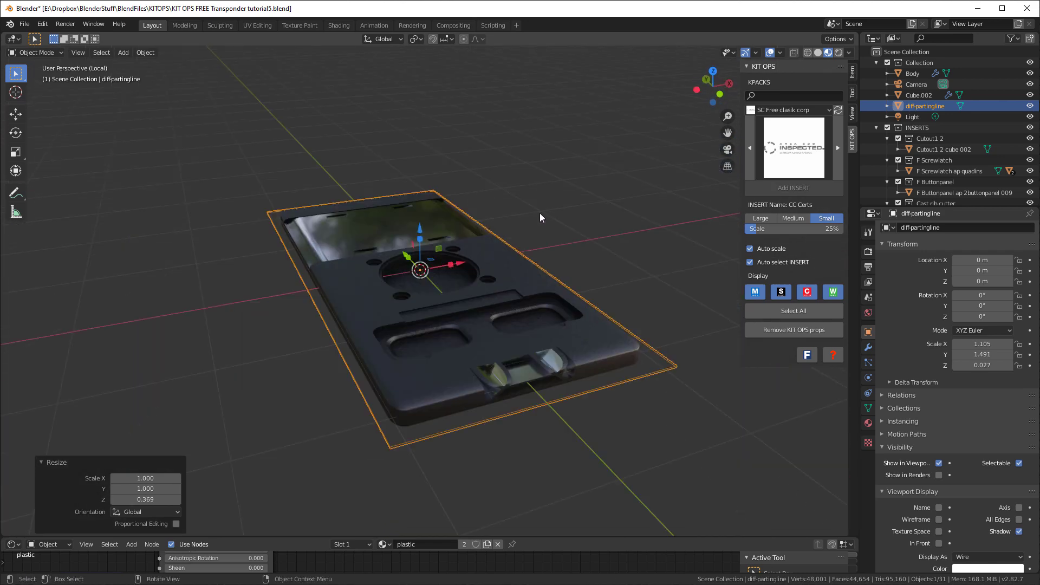
pyautogui.click(590, 340)
pyautogui.click(868, 347)
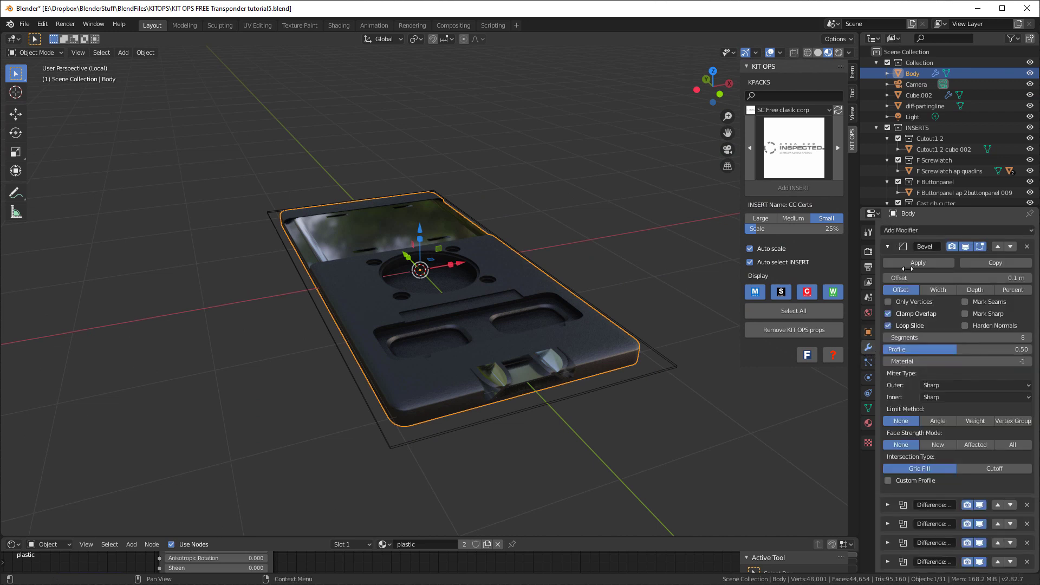
pyautogui.click(902, 232)
pyautogui.click(818, 278)
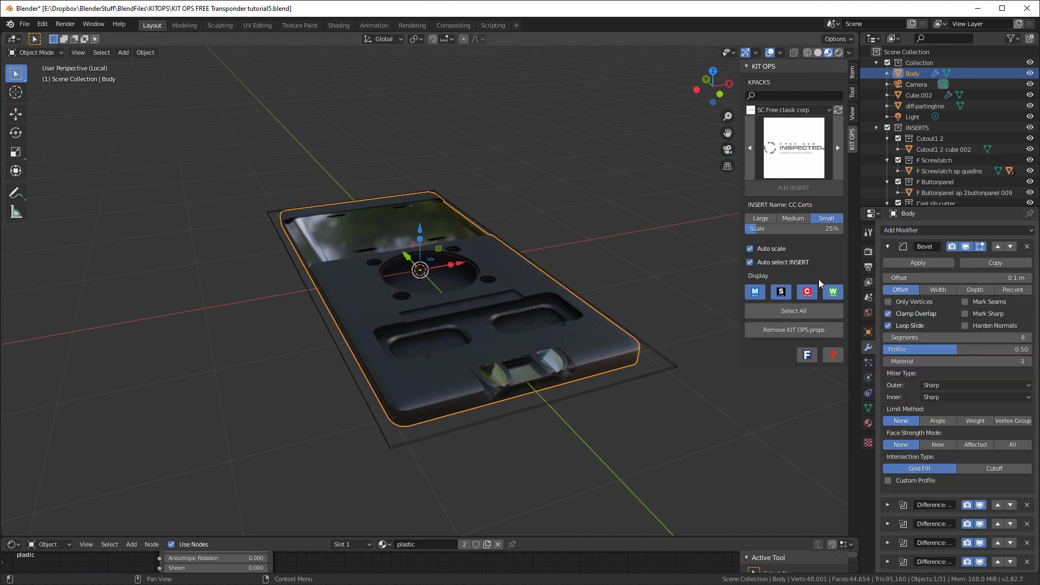
pyautogui.click(678, 374)
pyautogui.moveTo(579, 403); pyautogui.dragTo(608, 399, button='middle')
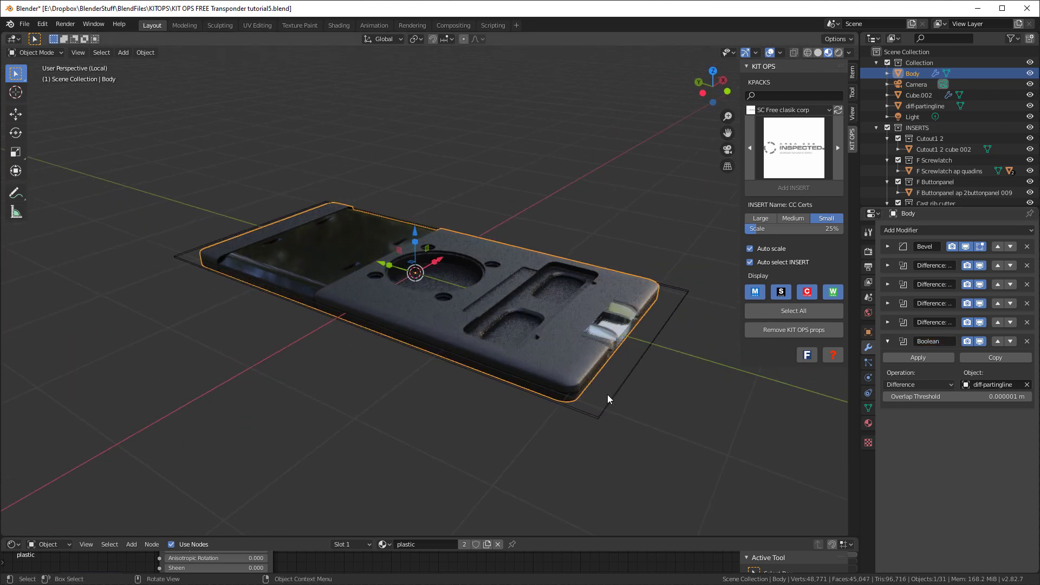
pyautogui.click(887, 341)
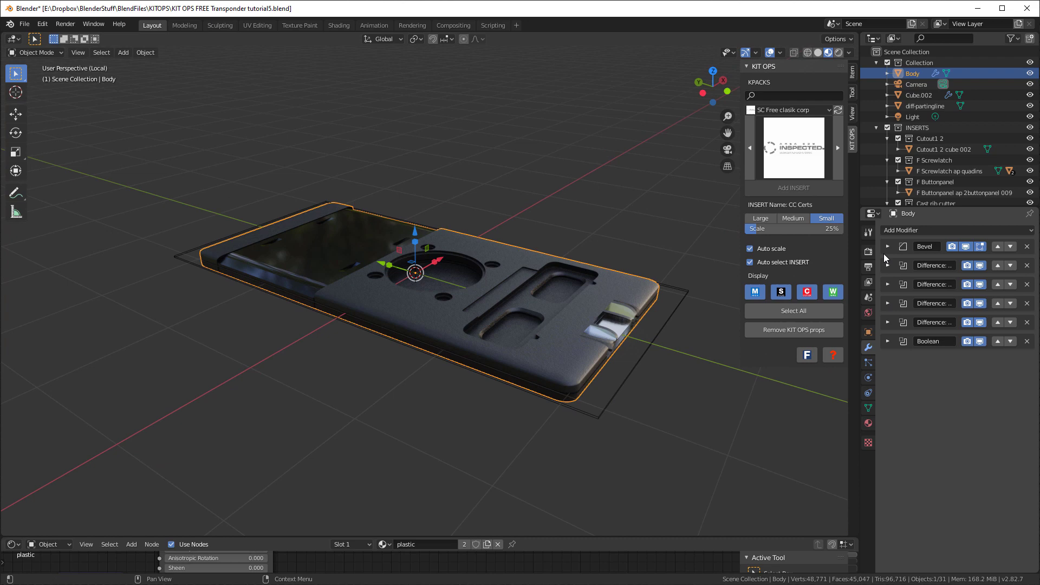
# Add a second Bevel modifier to Body after the Booleans, with its limit method set to Angle
pyautogui.click(900, 228)
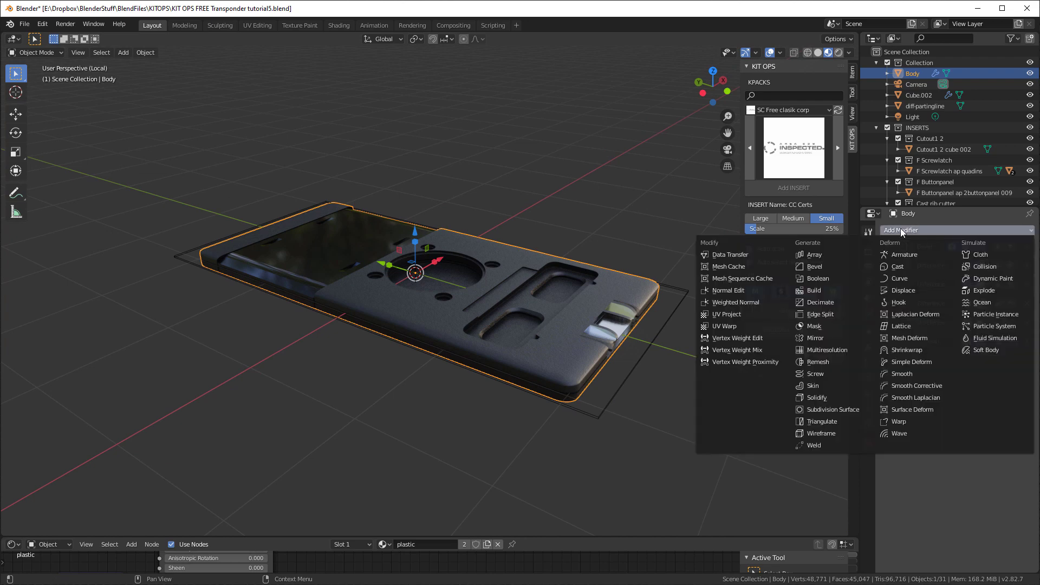
pyautogui.click(820, 265)
pyautogui.scroll(-3, 945, 477)
pyautogui.click(939, 495)
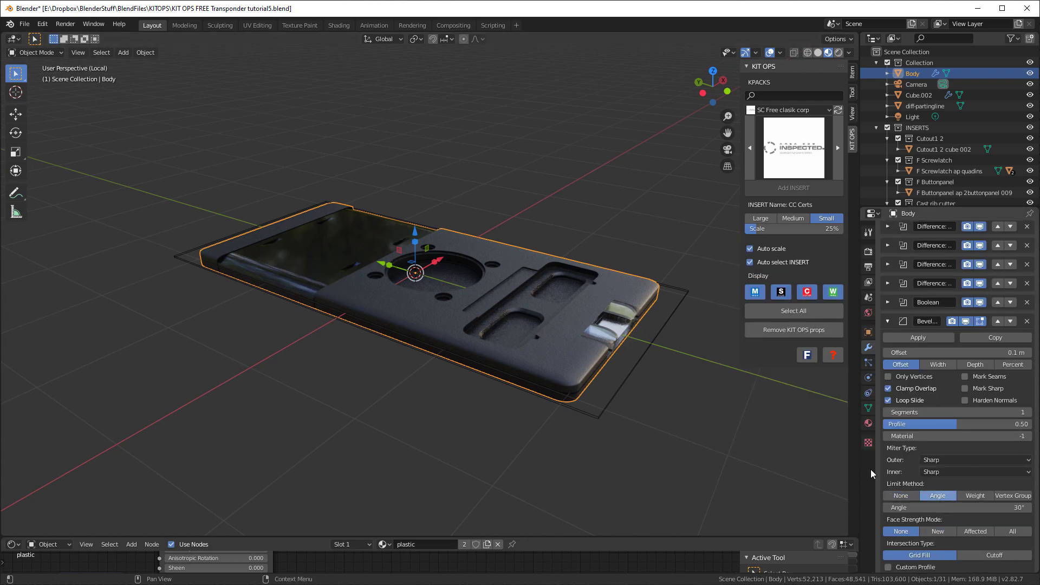
pyautogui.scroll(3, 566, 354)
pyautogui.moveTo(566, 353); pyautogui.dragTo(542, 326, button='middle')
# Turn off Clamp Overlap on Body's second bevel and set its offset to 0.003 m
pyautogui.click(886, 391)
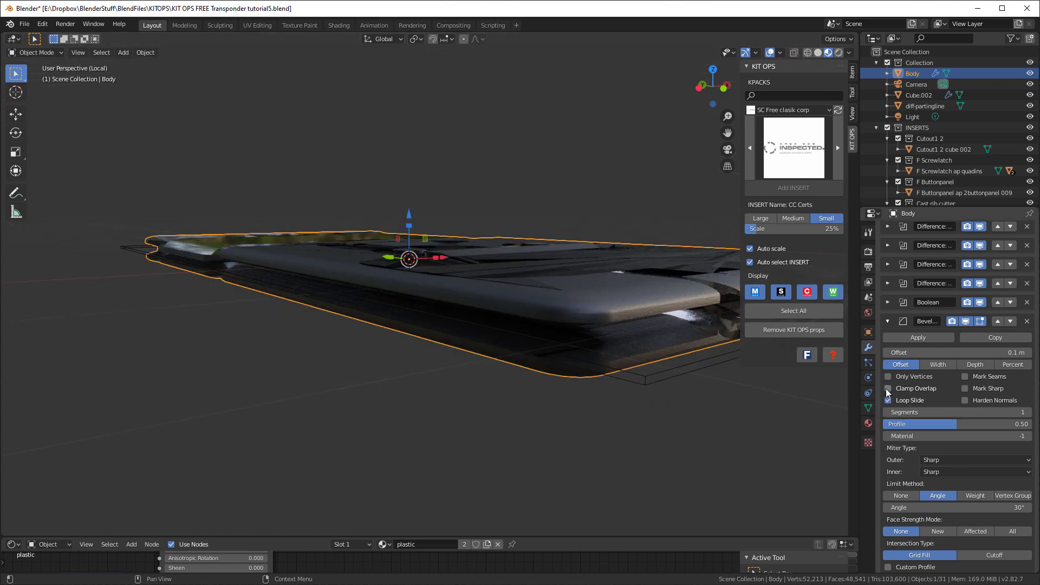
pyautogui.doubleClick(969, 353)
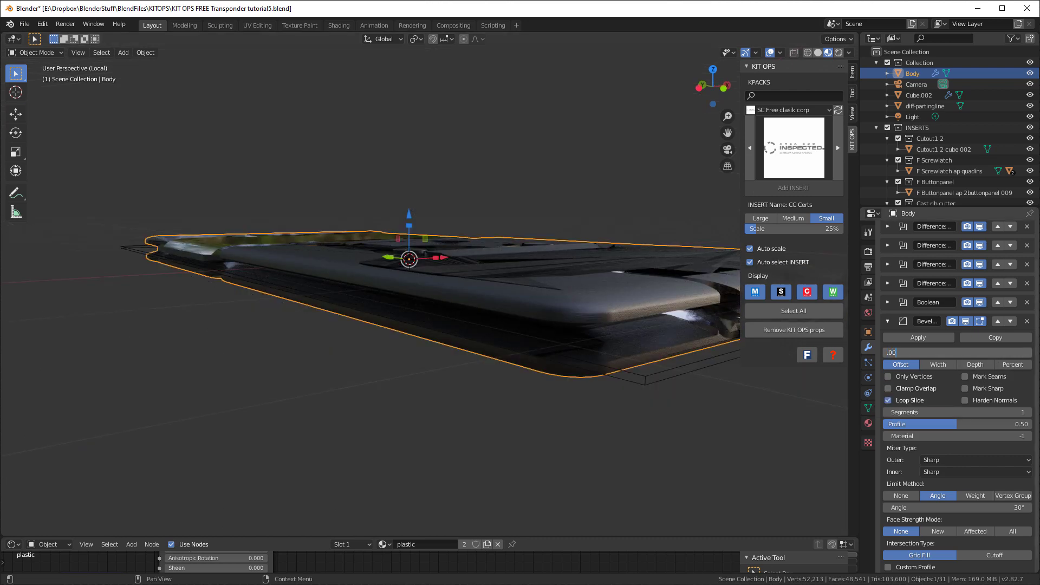
pyautogui.write('.003')
pyautogui.press('Return')
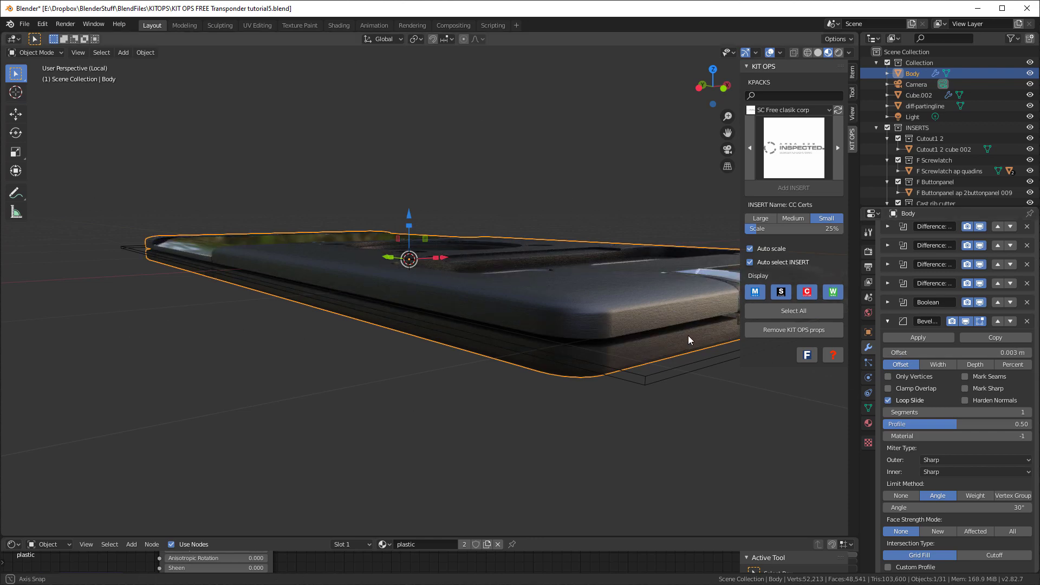
# Enable Harden Normals on Body's second bevel, showing the wireframe overlay temporarily to check the beveled button recesses
pyautogui.moveTo(688, 336); pyautogui.dragTo(601, 301, button='middle')
pyautogui.scroll(3, 700, 426)
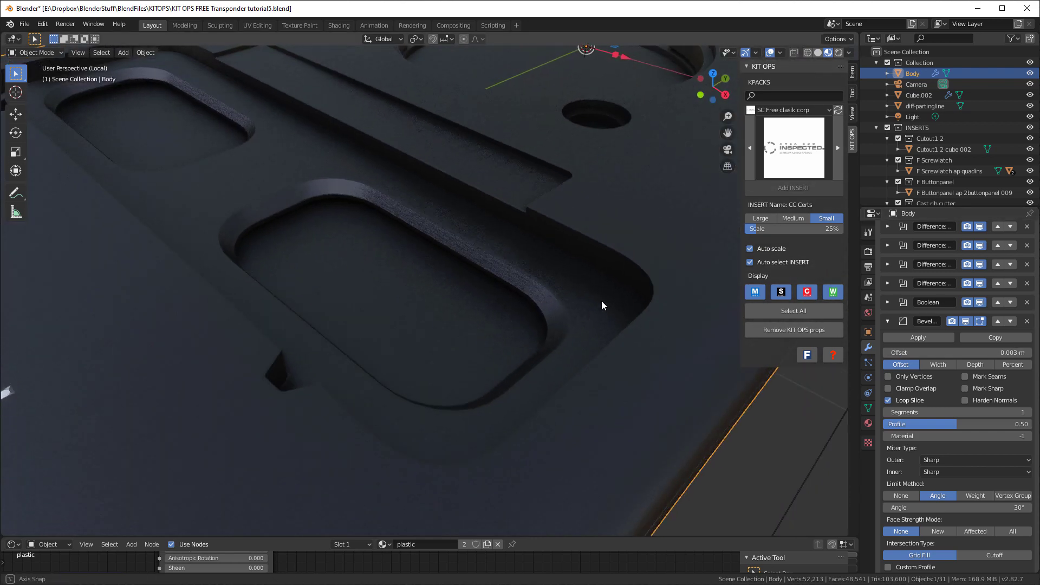
pyautogui.click(780, 52)
pyautogui.click(715, 248)
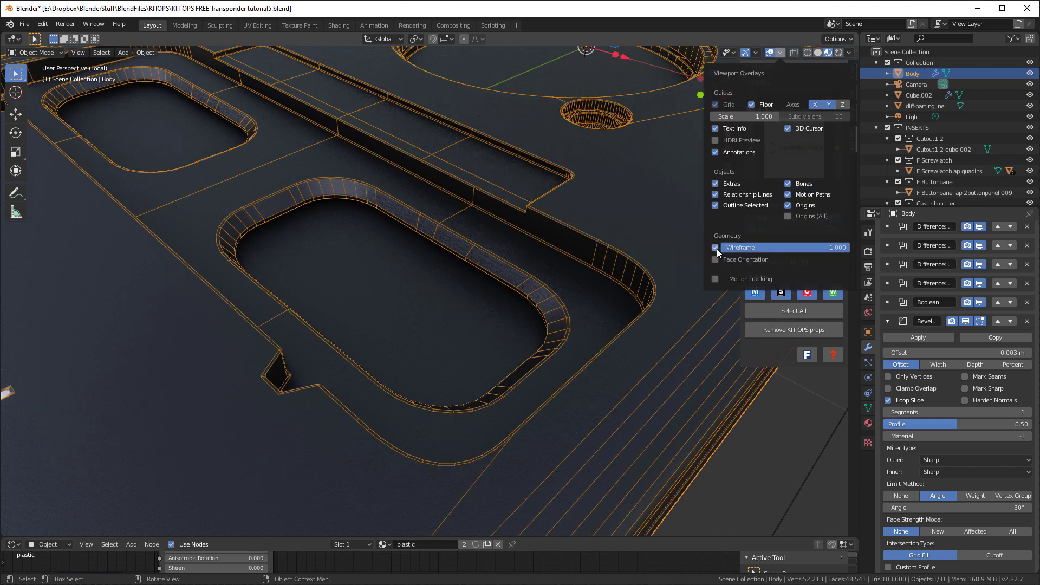
pyautogui.click(964, 401)
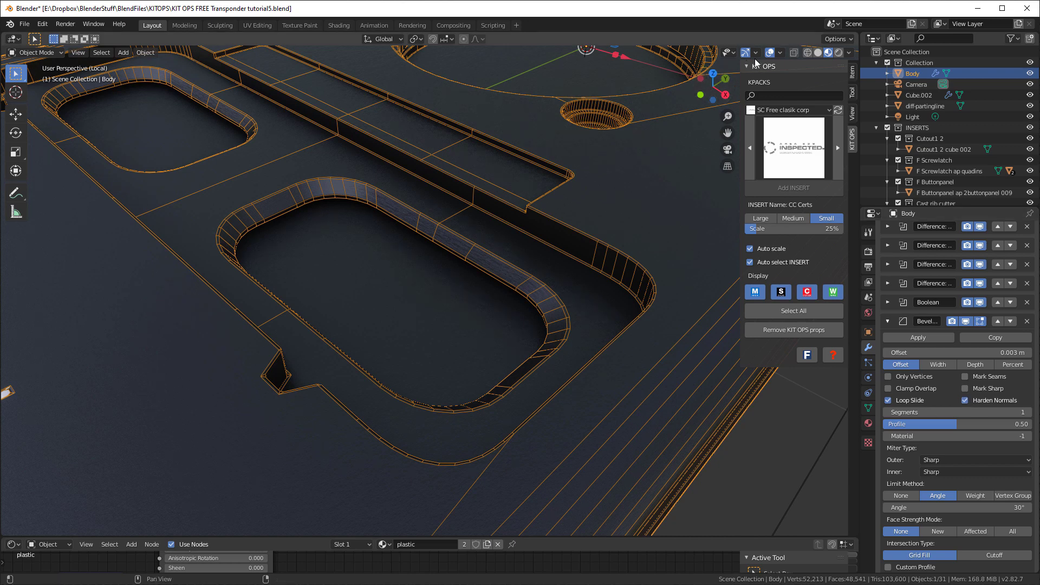
pyautogui.click(780, 54)
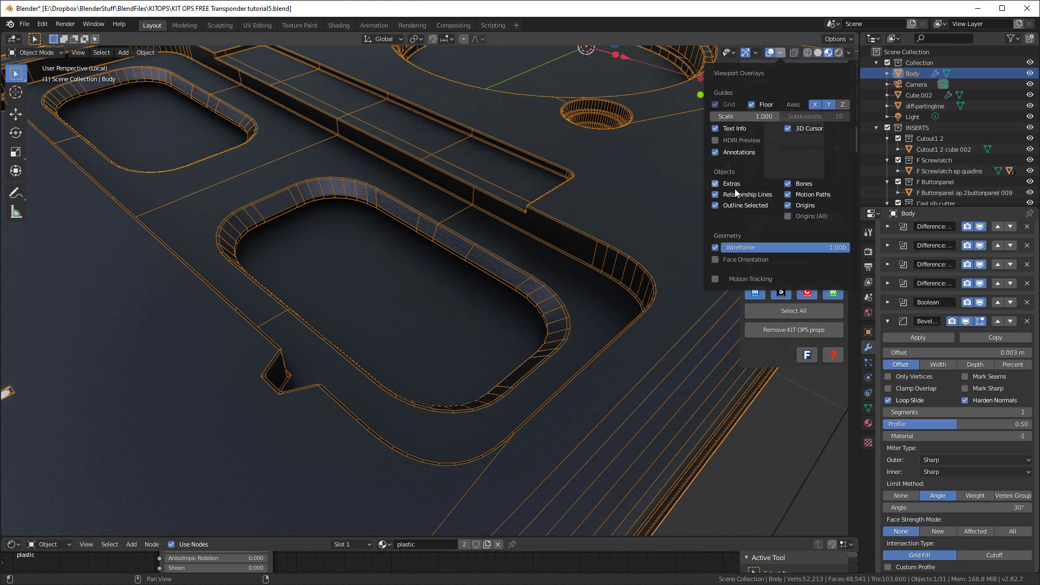
pyautogui.click(715, 248)
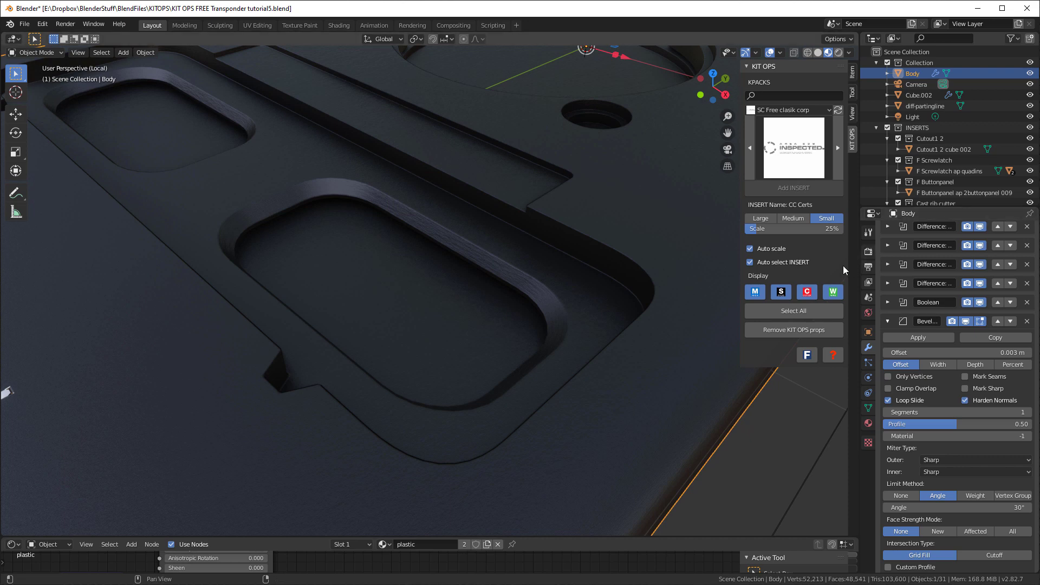
# Toggle the wireframe overlay on and off using its Quick Favorites entry
pyautogui.click(774, 53)
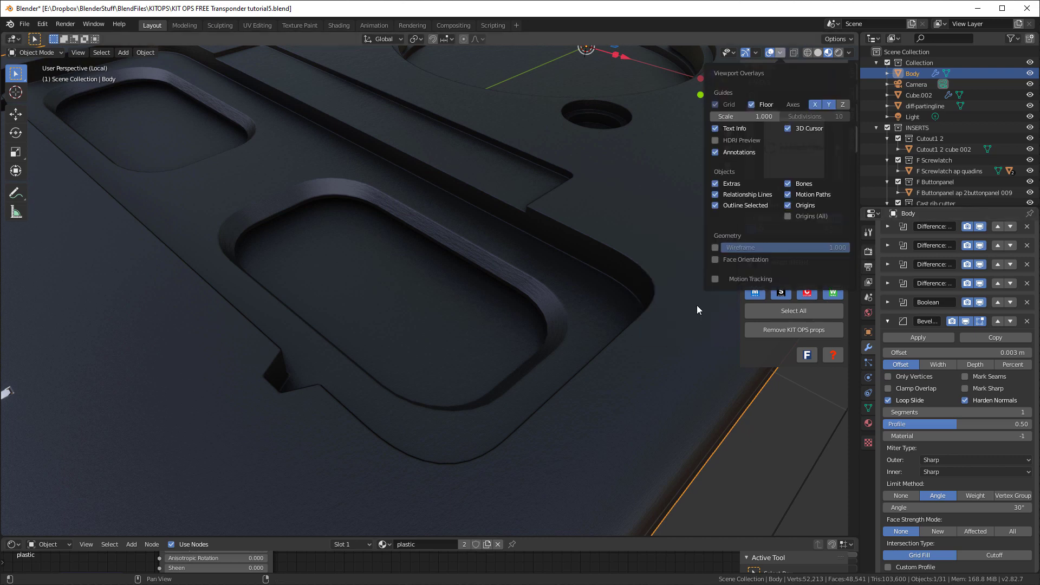
pyautogui.press('q')
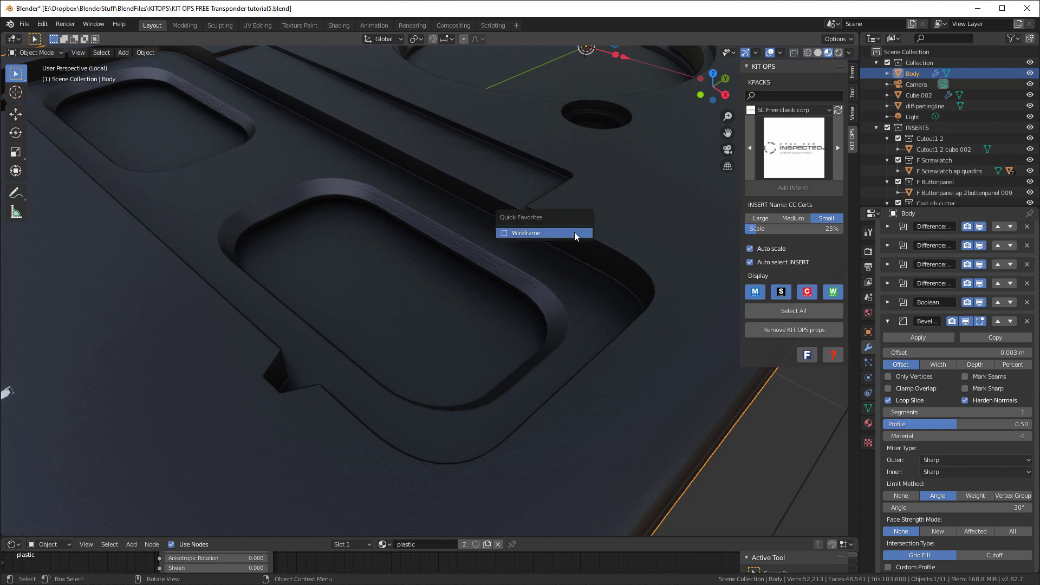
pyautogui.click(570, 232)
pyautogui.press('q')
pyautogui.click(571, 233)
pyautogui.press('q')
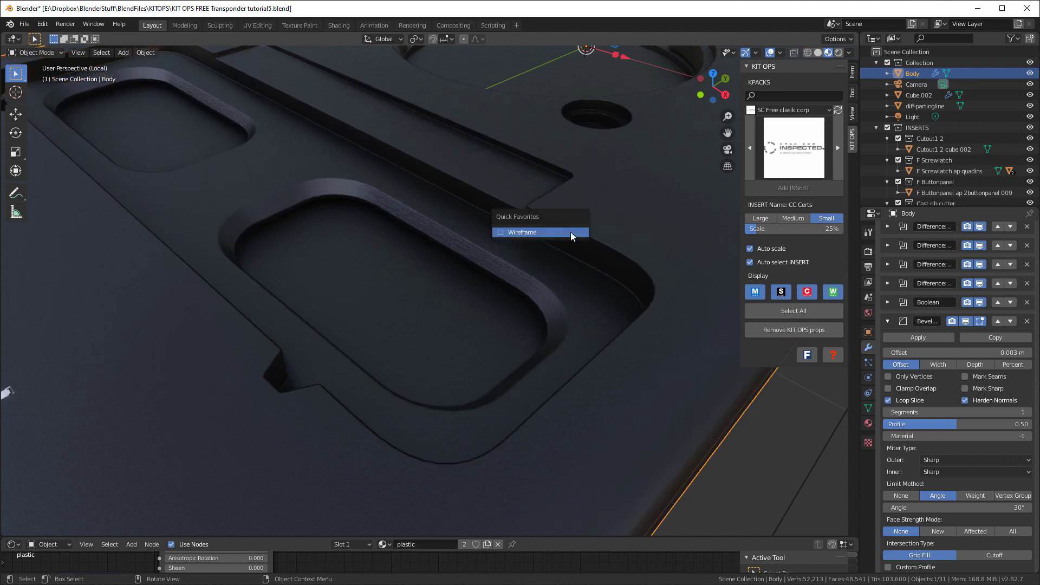
# Exit Body's local view and show the complete transponder model from above
pyautogui.scroll(-5, 570, 232)
pyautogui.moveTo(570, 232); pyautogui.dragTo(663, 216, button='middle')
pyautogui.scroll(-2, 609, 215)
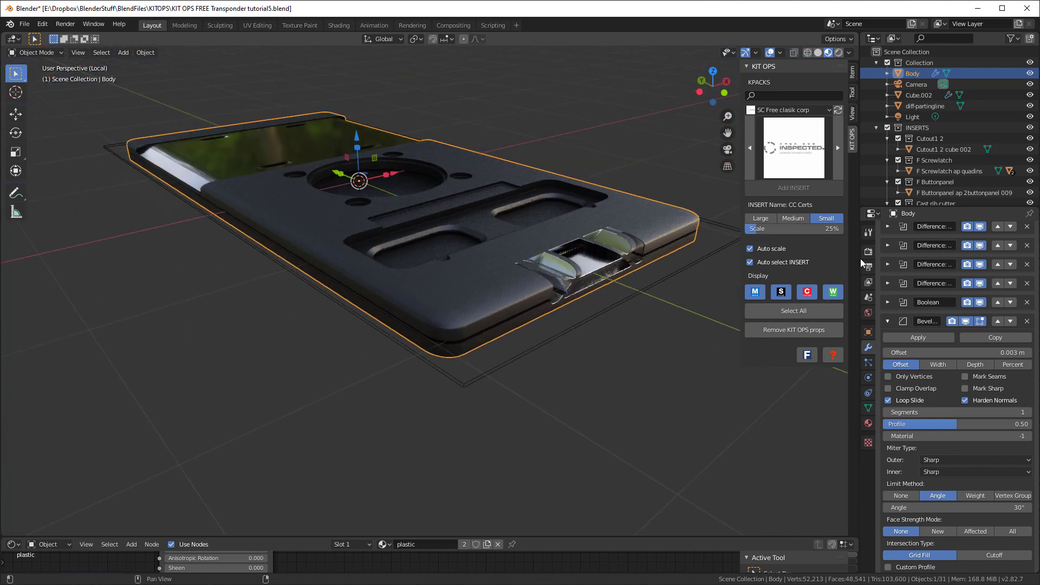
pyautogui.press('KP_Divide')
pyautogui.moveTo(533, 332); pyautogui.dragTo(335, 224, button='middle')
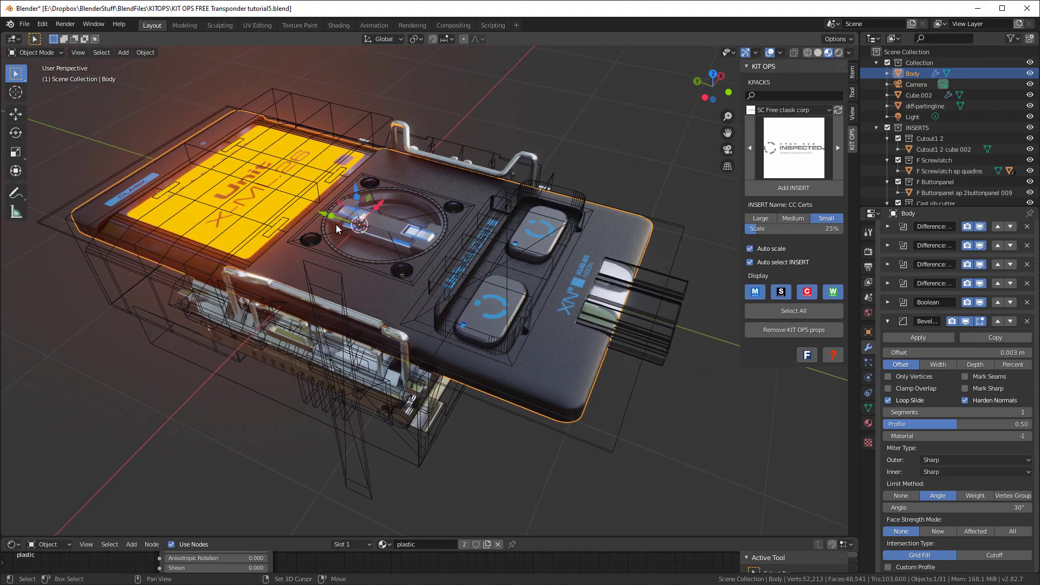